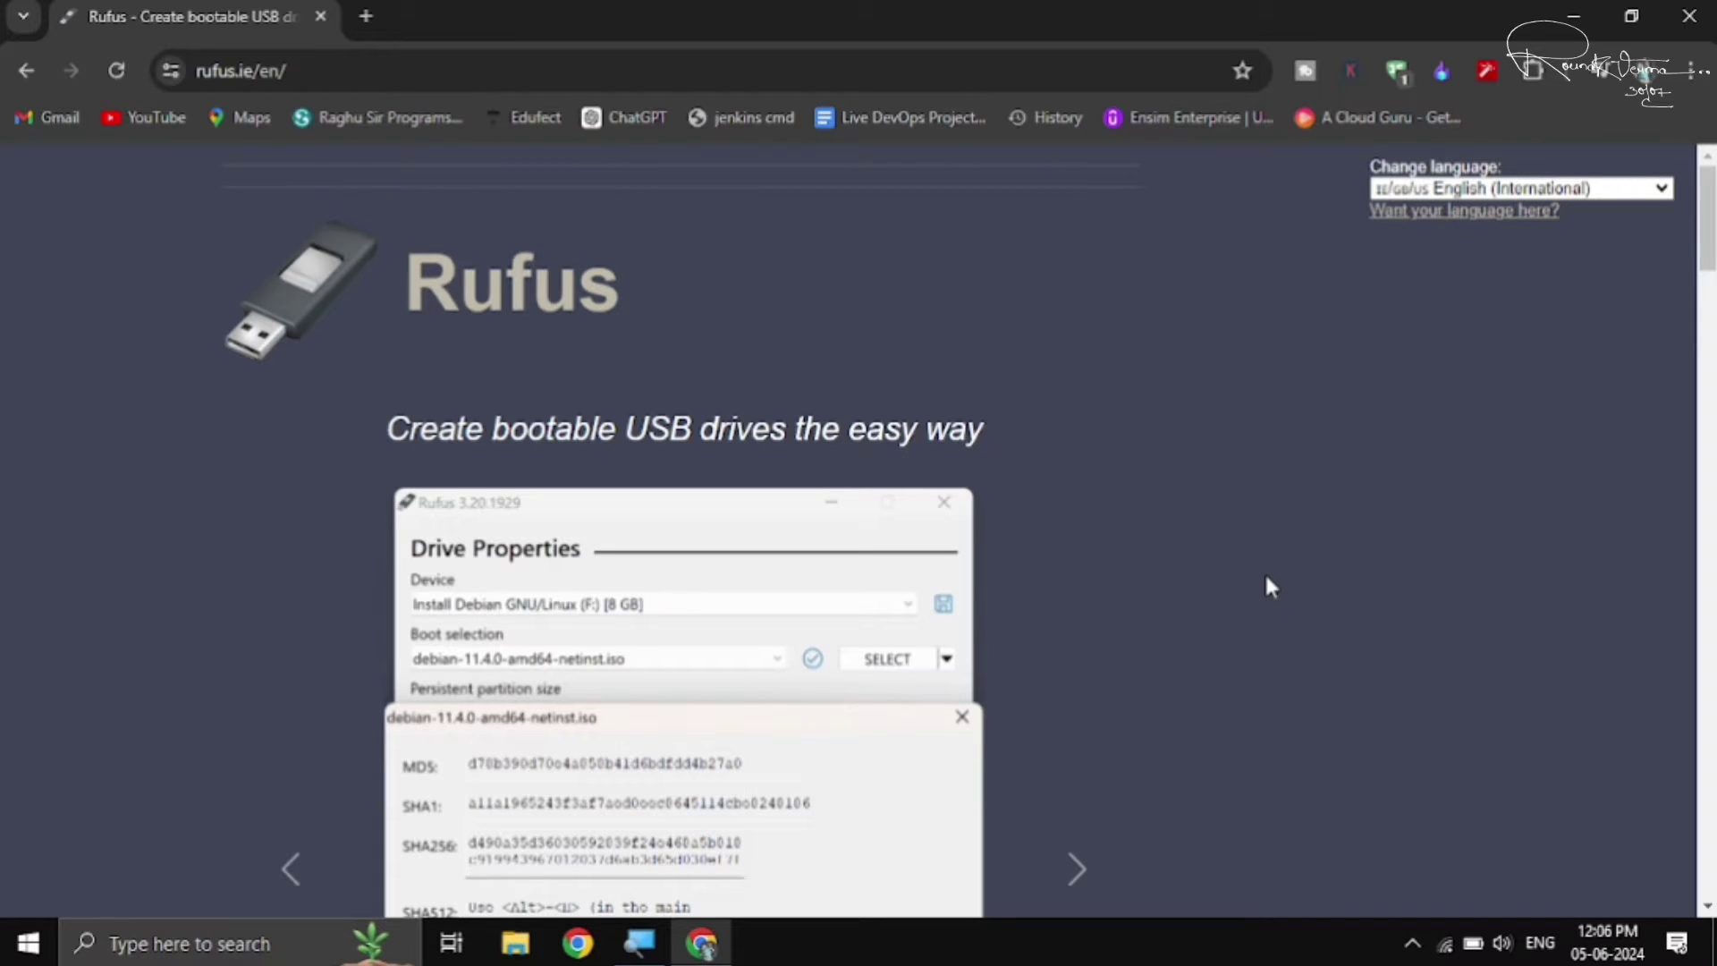
Download the standard Windows x64 release rufus-4.5.exe and launch it from the Downloads folder
{"action": "scroll", "coordinate": [1267, 579], "scroll_direction": "down", "scroll_amount": 15}
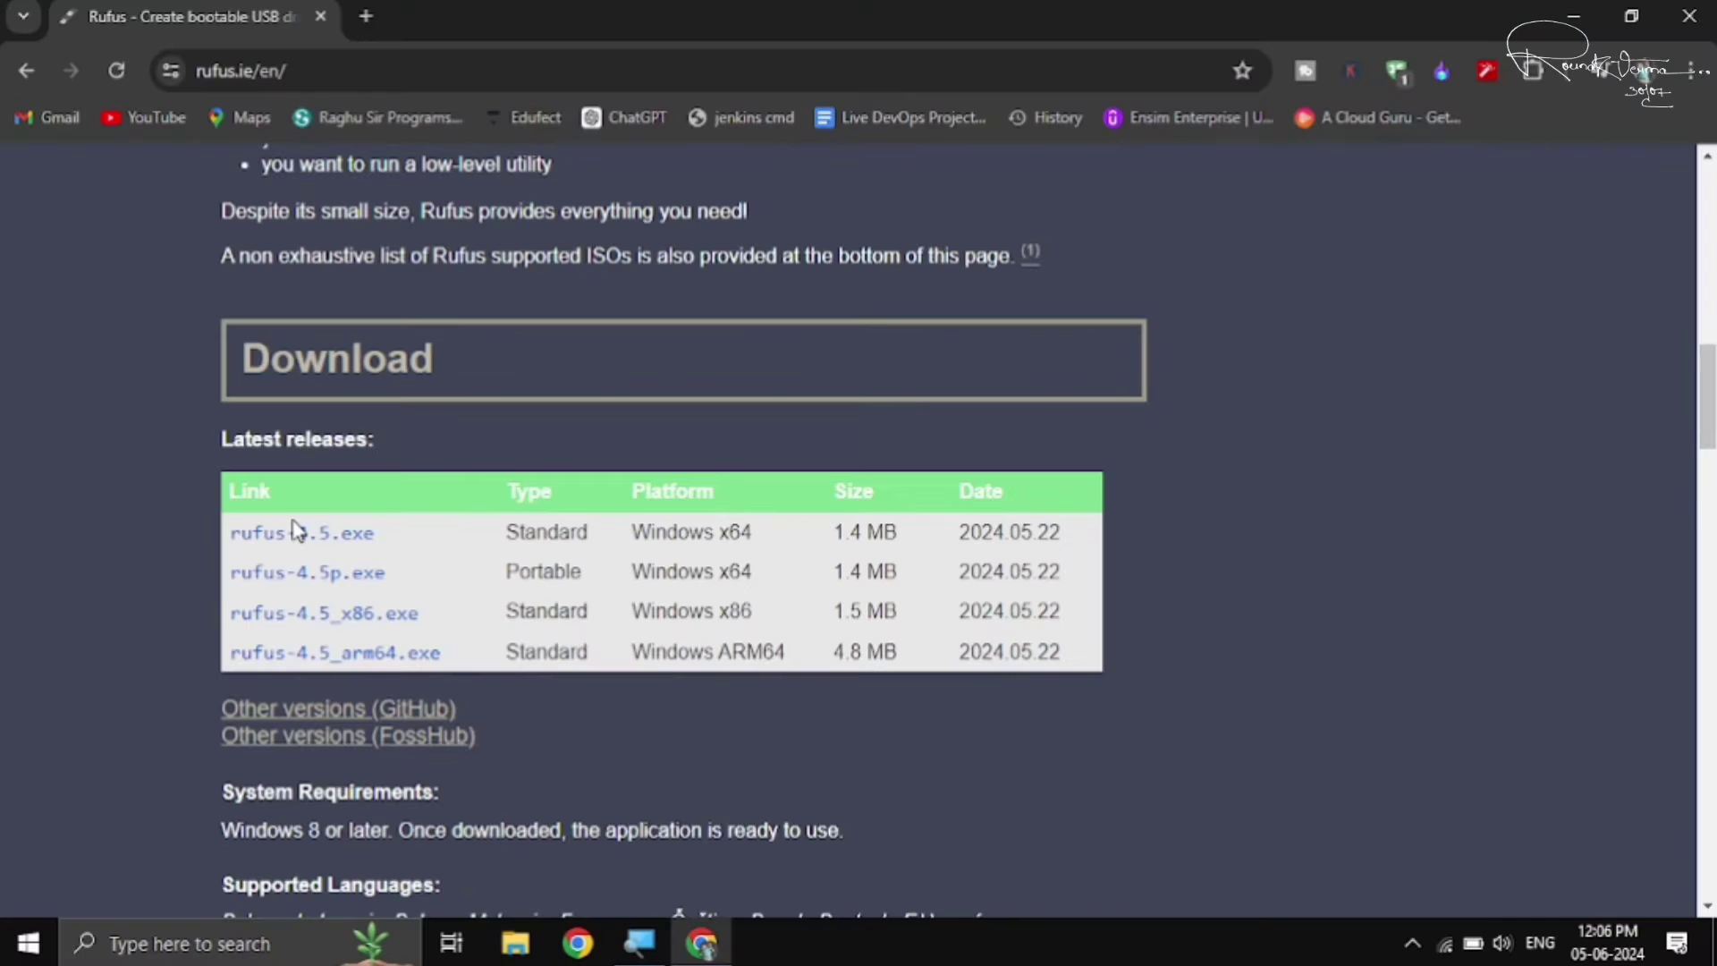
{"action": "left_click", "coordinate": [293, 539]}
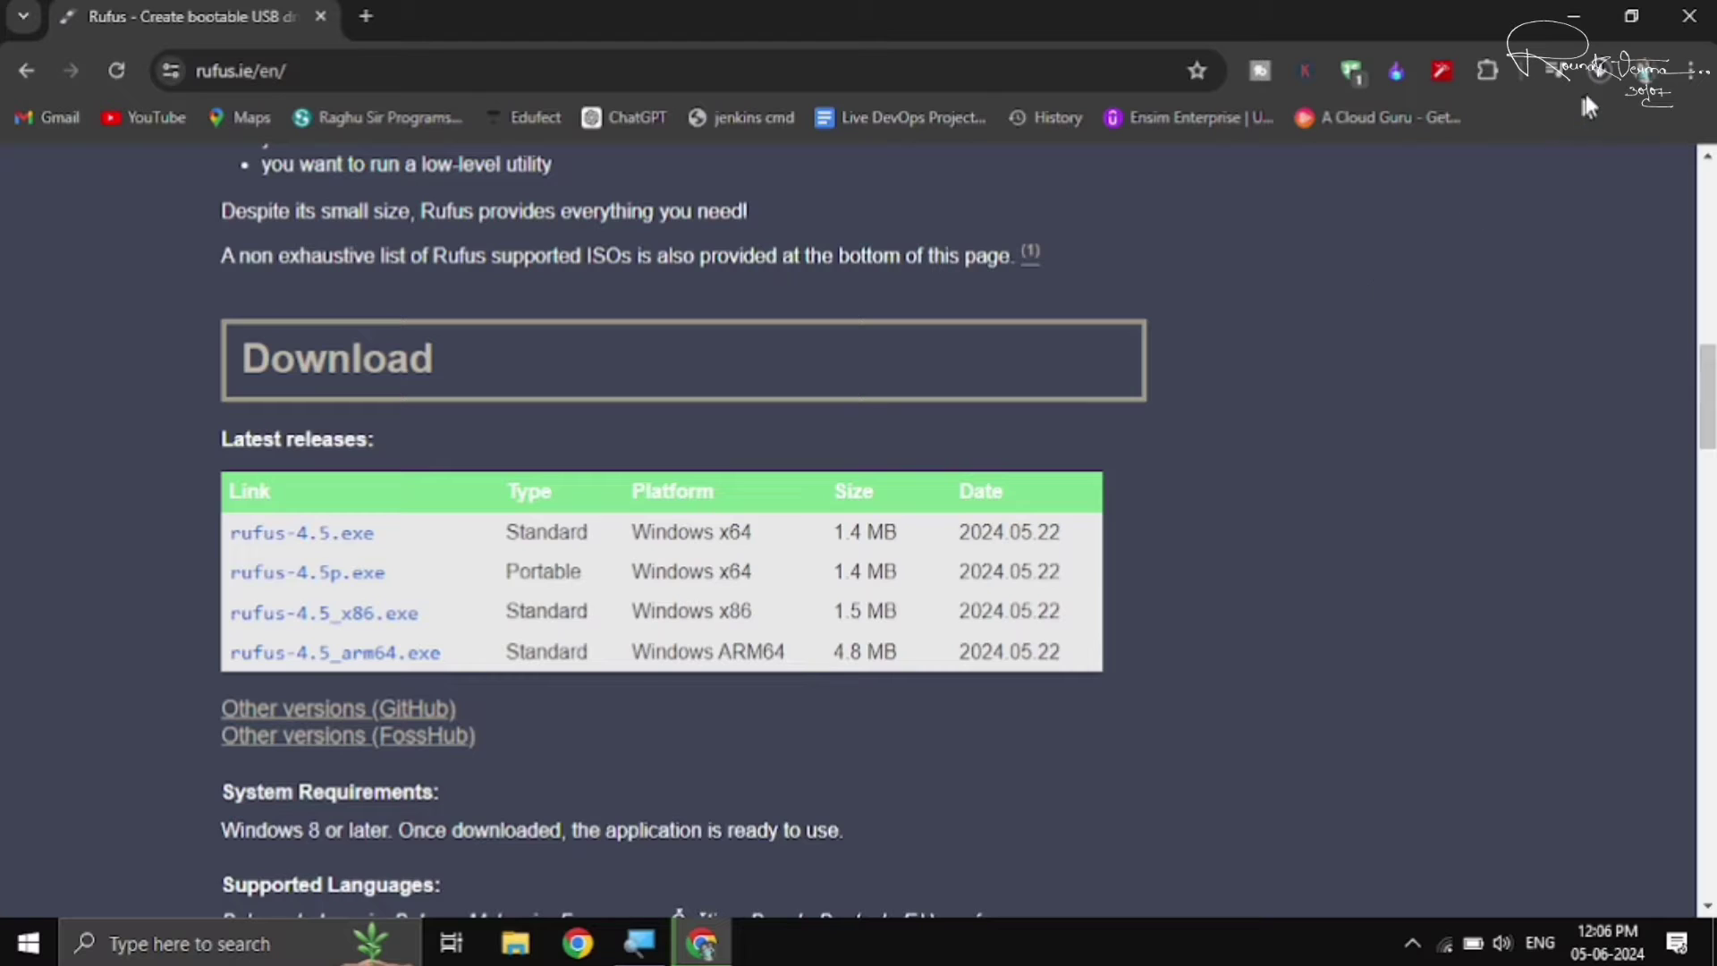
{"action": "left_click", "coordinate": [1602, 76]}
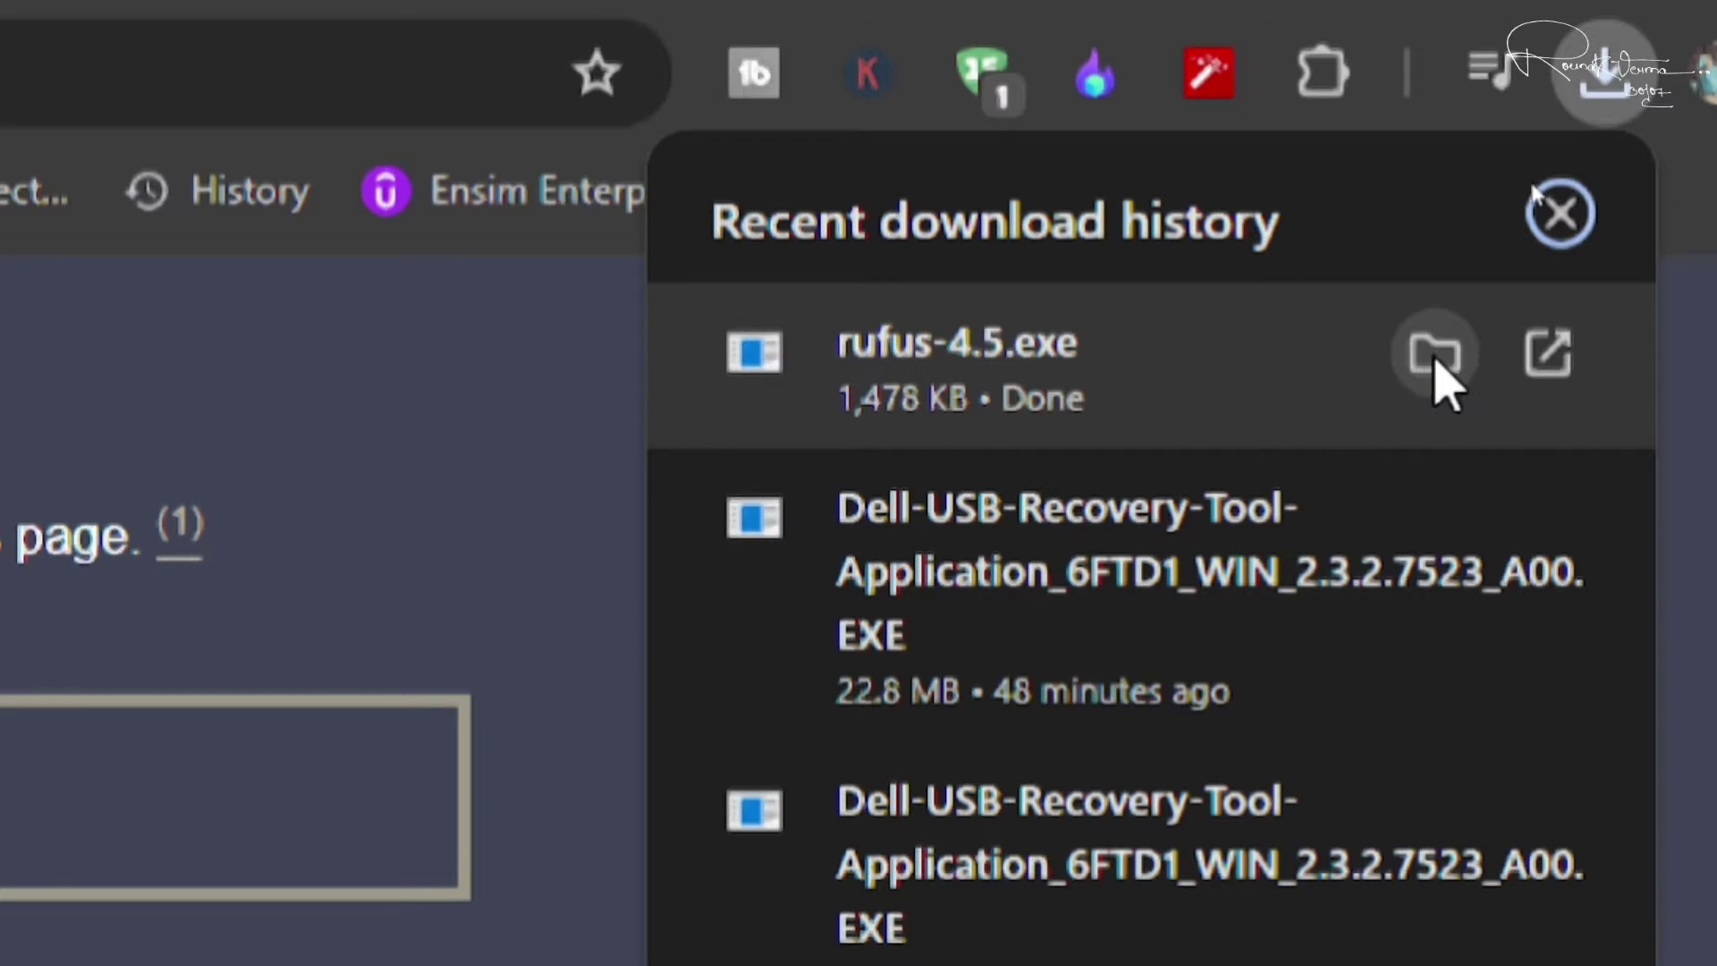
{"action": "left_click", "coordinate": [1435, 356]}
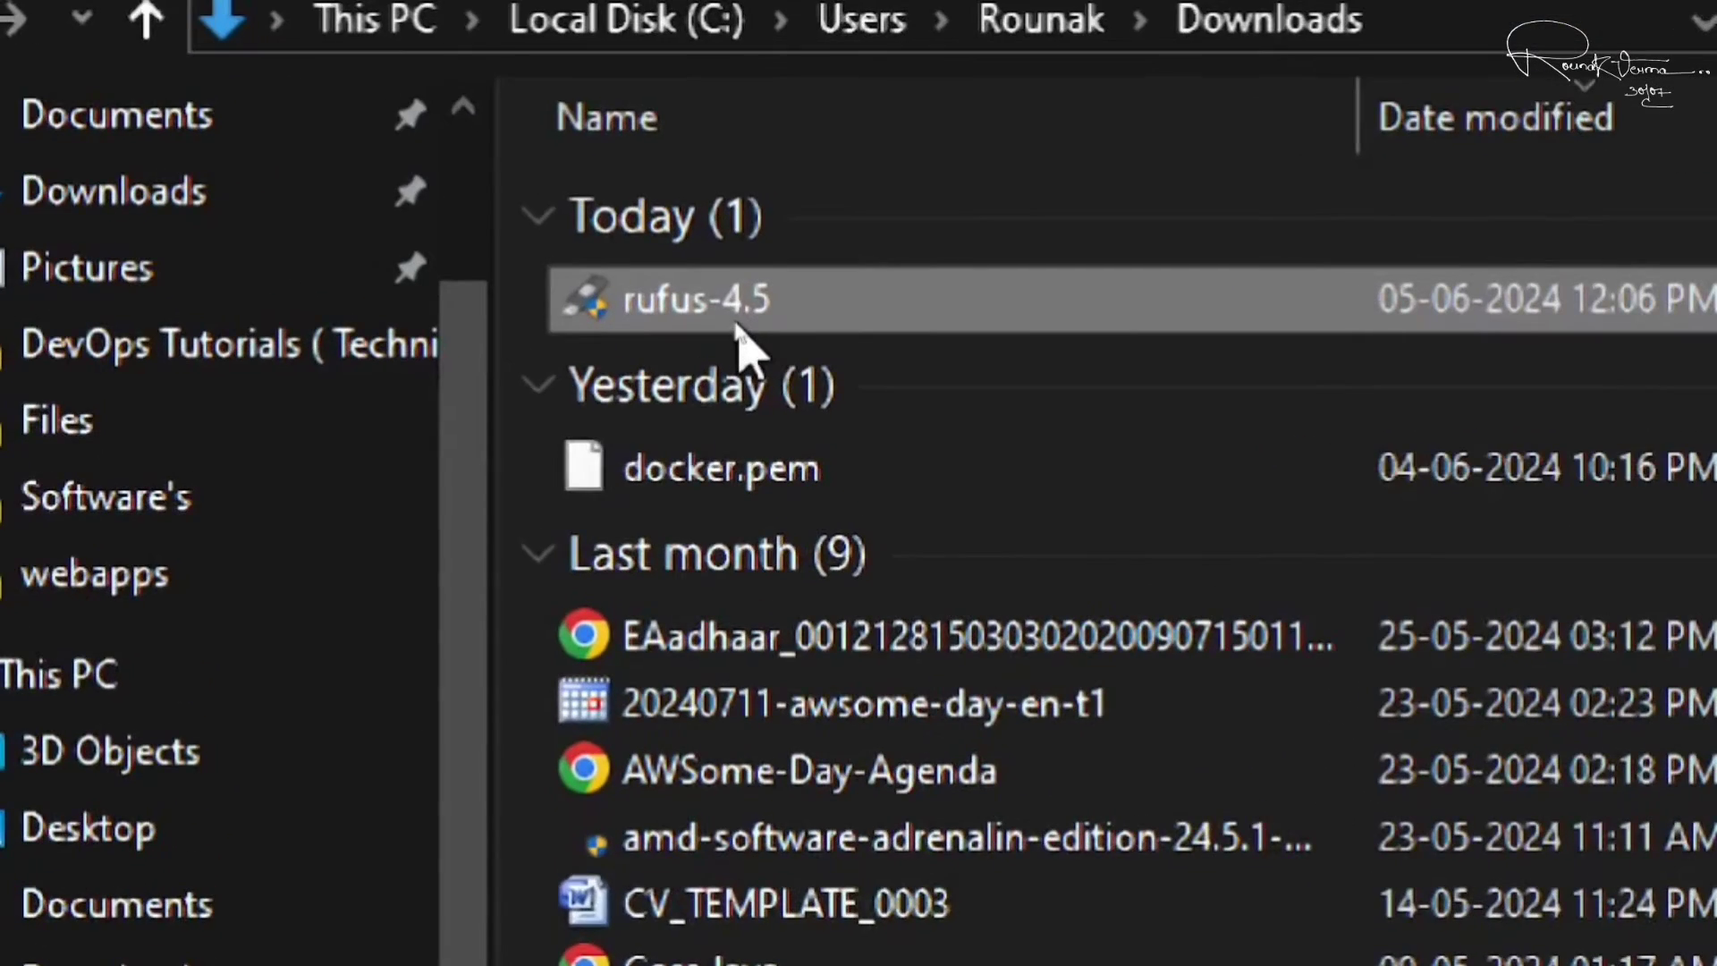
{"action": "double_click", "coordinate": [737, 320]}
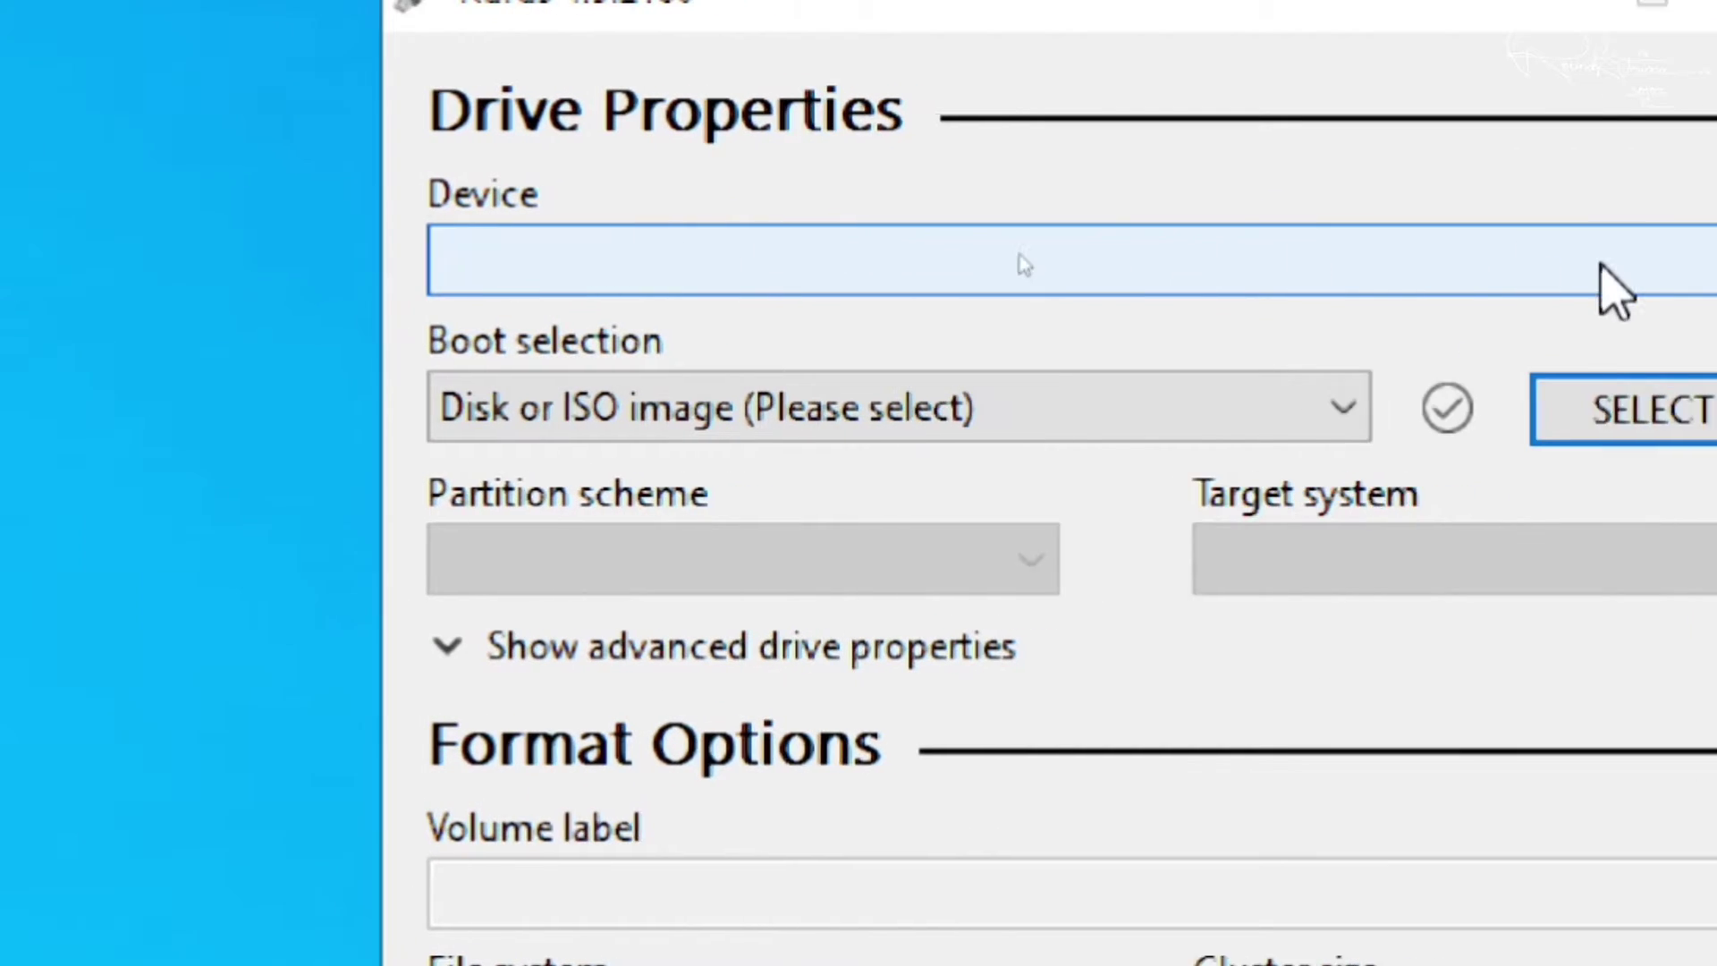
Check the Sandisk (G:) USB drive in the Device list and in This PC, and locate the Windows 11 ISO on the desktop
{"action": "left_click", "coordinate": [1061, 258]}
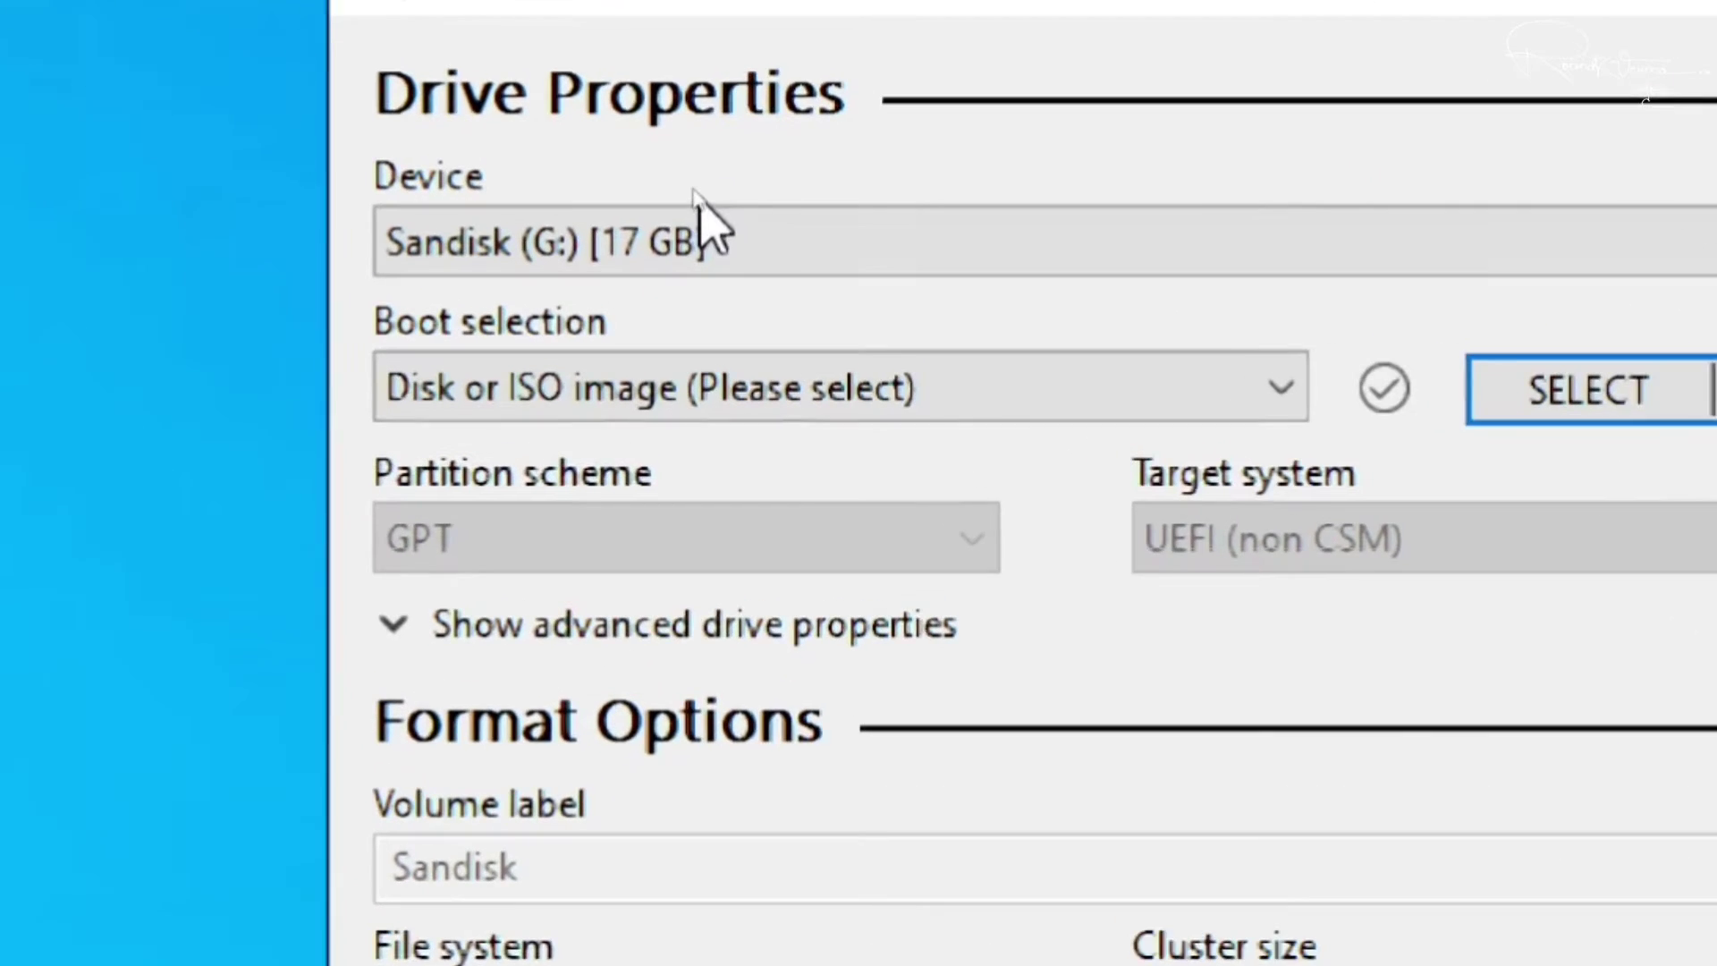
{"action": "left_click", "coordinate": [631, 199]}
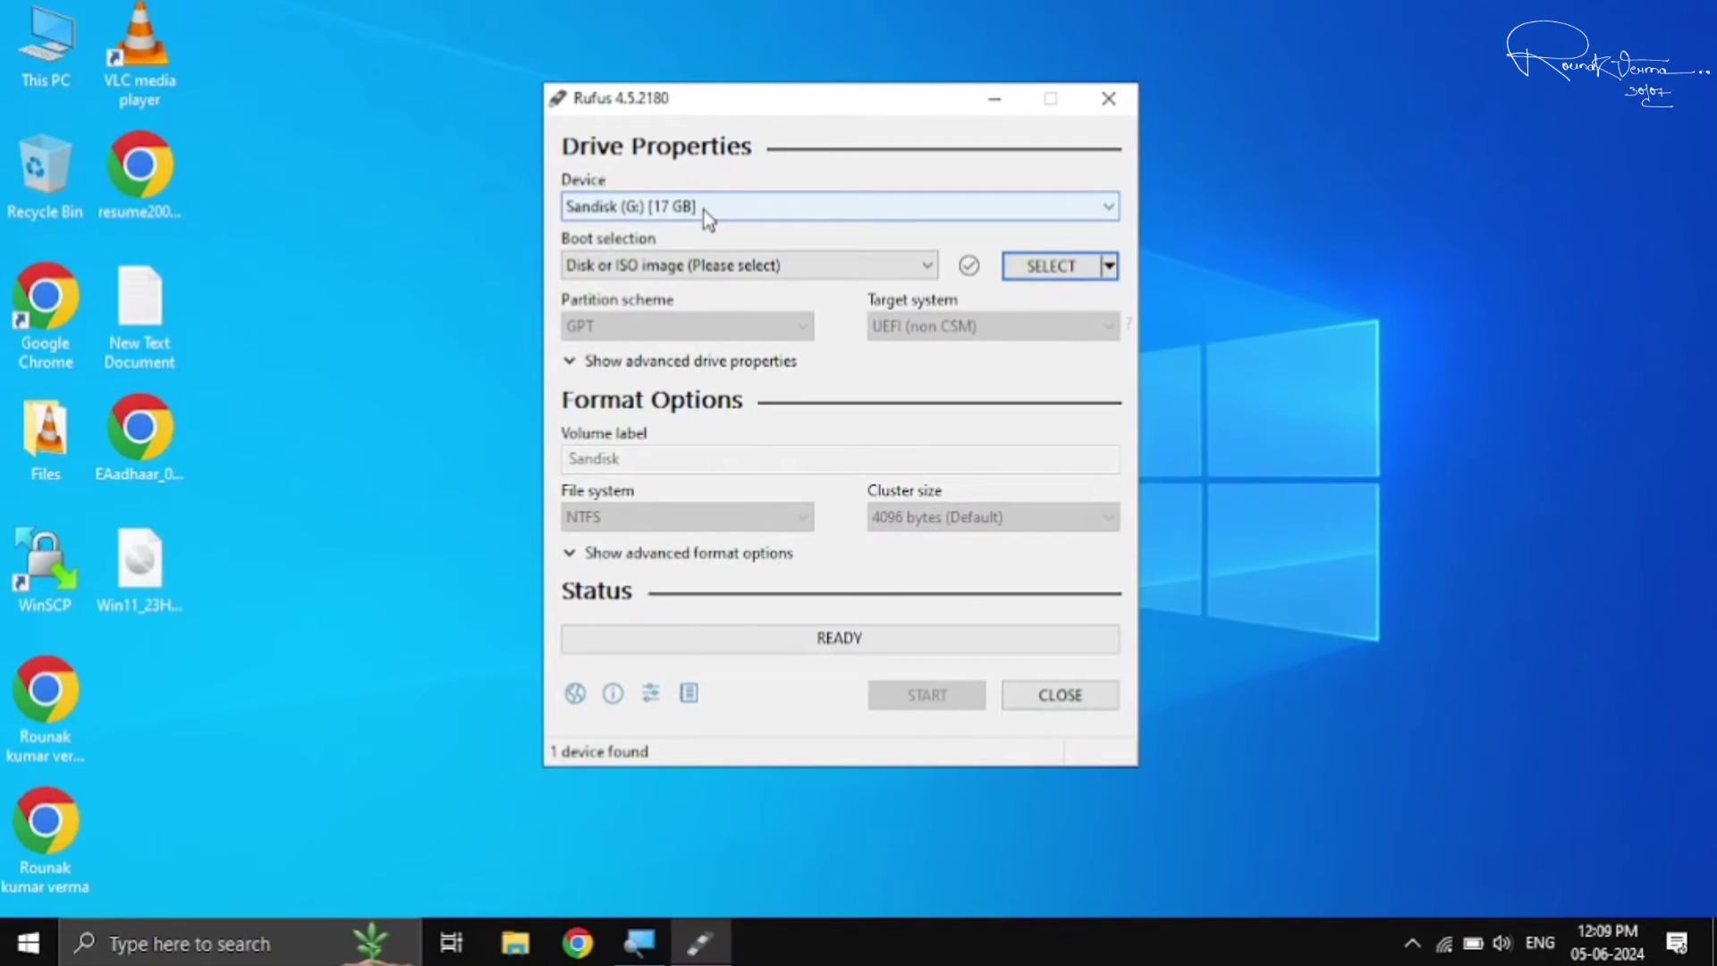
{"action": "left_click", "coordinate": [18, 25]}
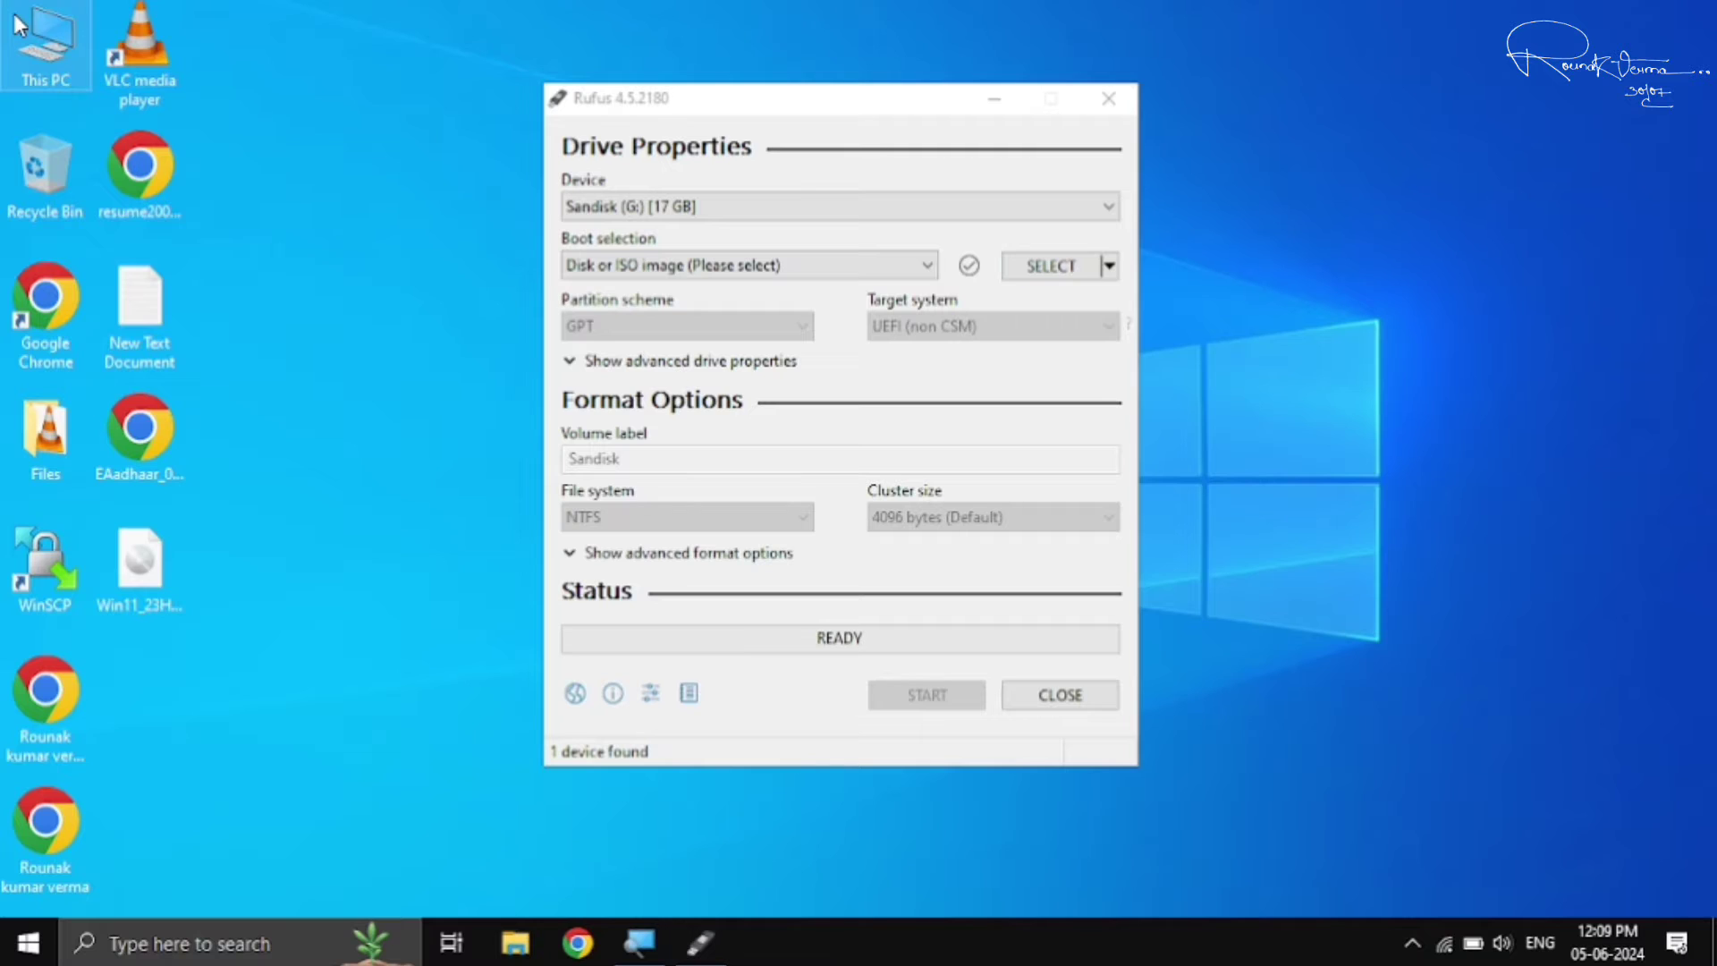
{"action": "double_click", "coordinate": [18, 25]}
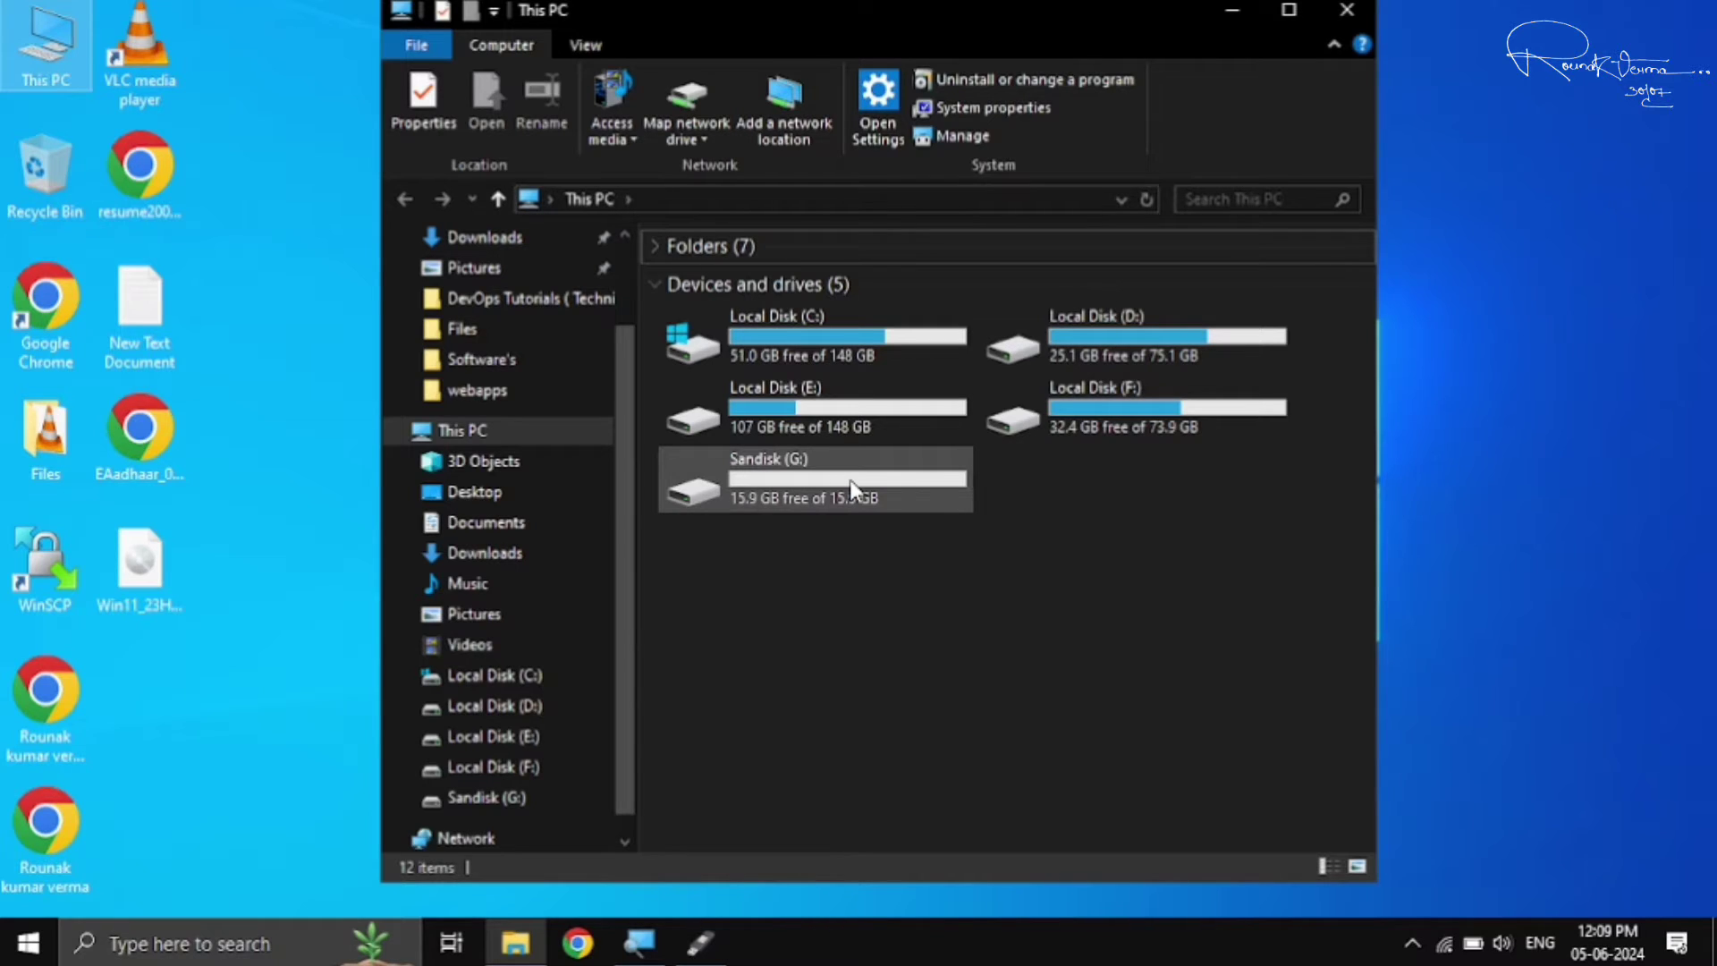
{"action": "left_click", "coordinate": [1347, 11]}
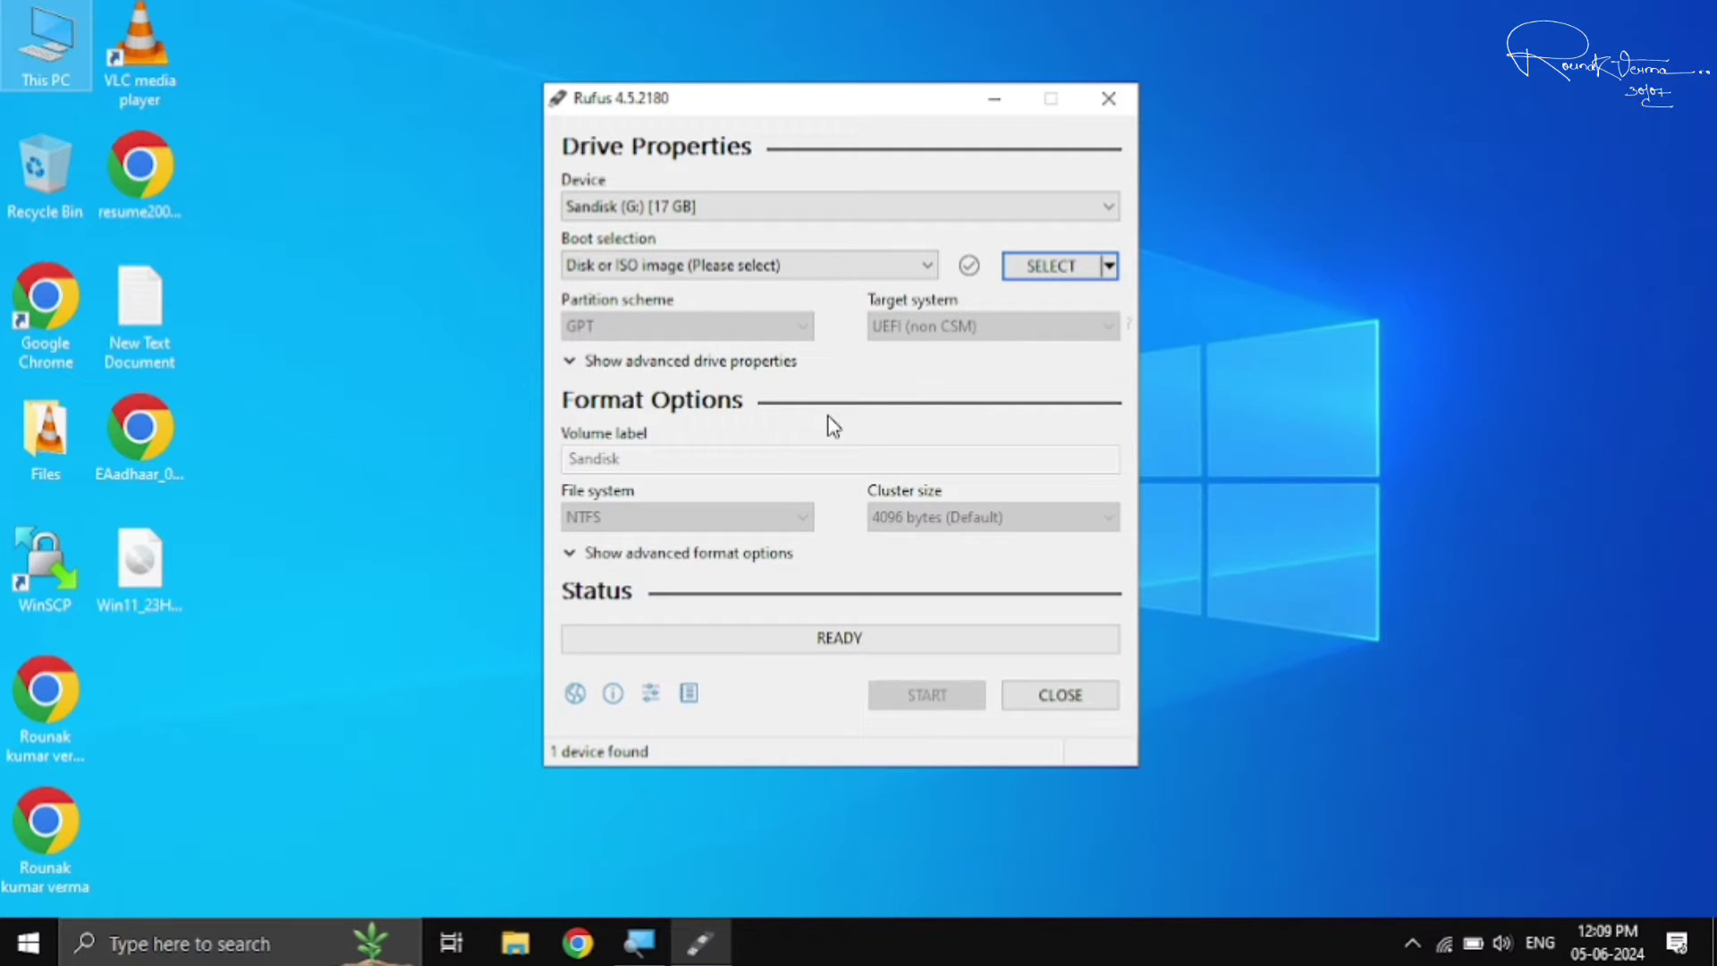
{"action": "left_click", "coordinate": [143, 553]}
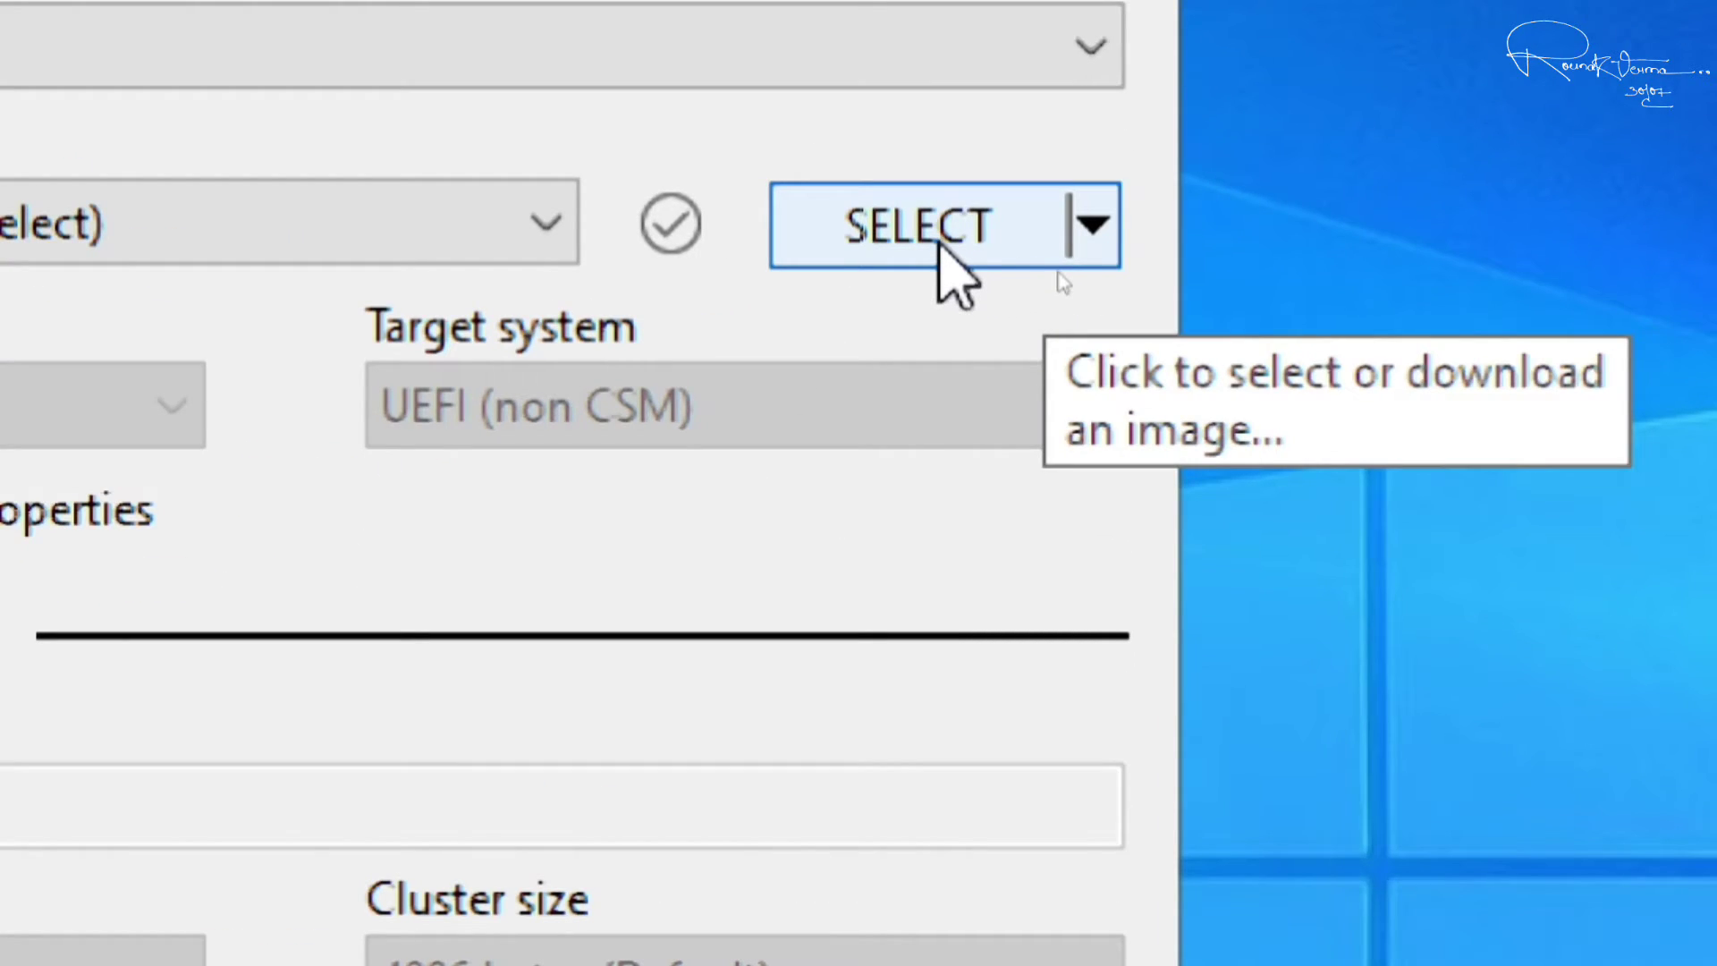
Switch the boot image source to DOWNLOAD and choose Windows 11 as the version of the ISO image
{"action": "left_click", "coordinate": [1092, 235]}
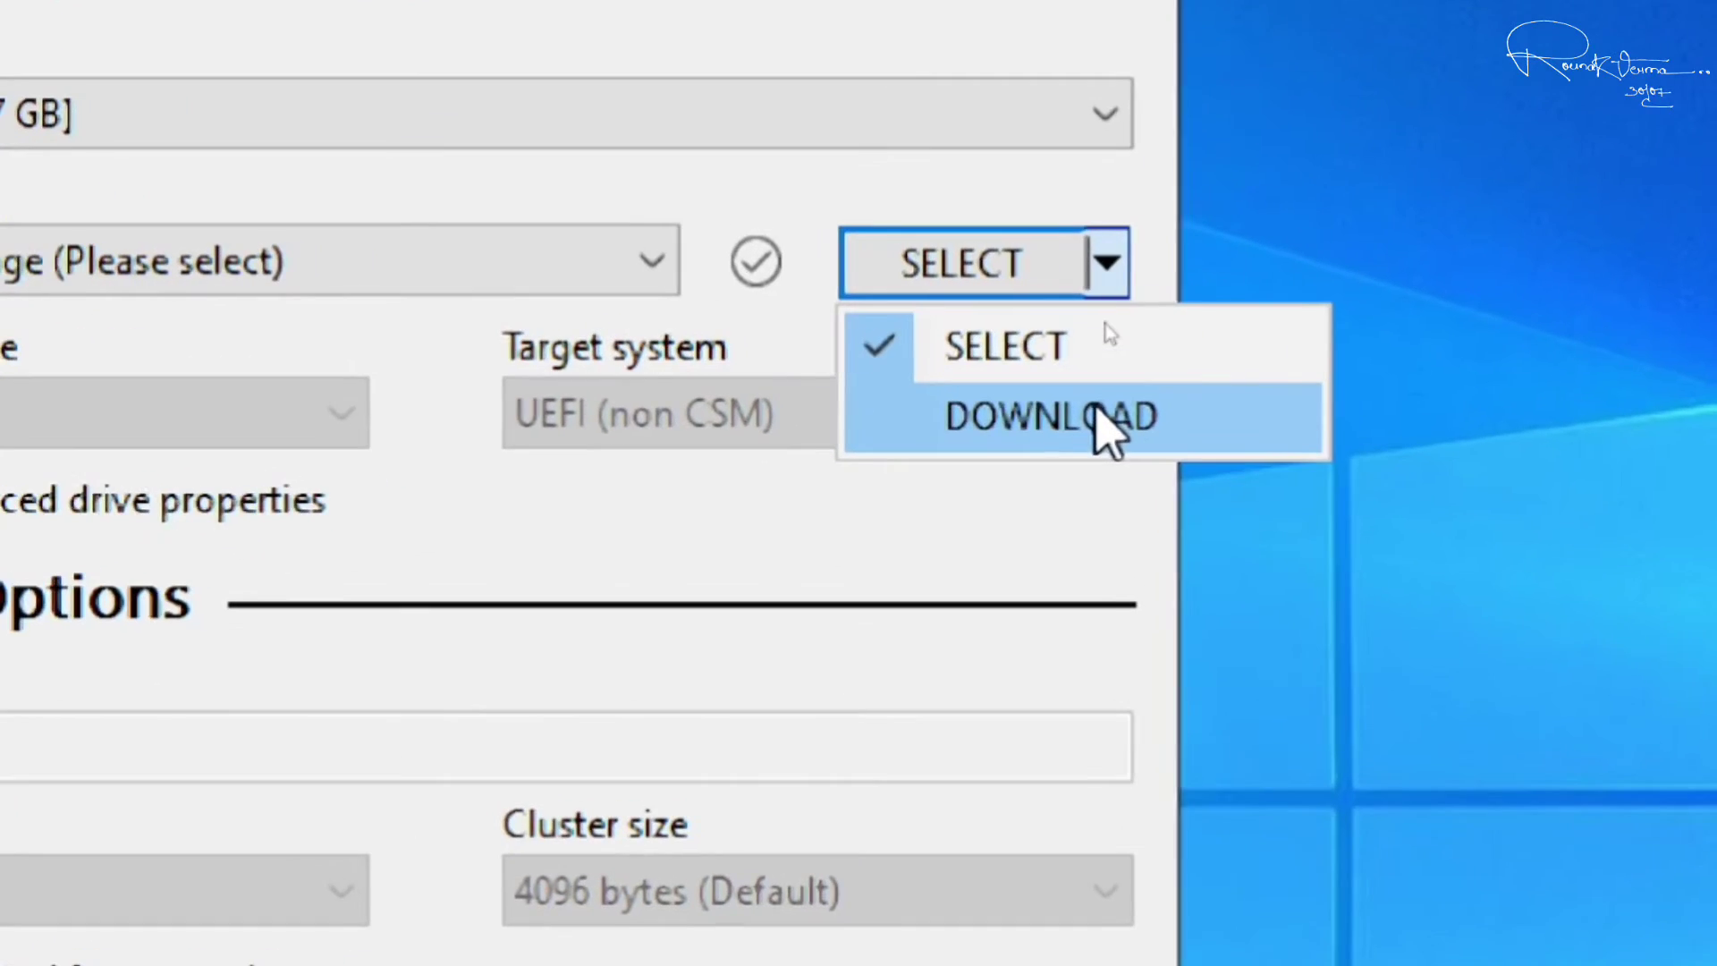
{"action": "left_click", "coordinate": [1110, 329]}
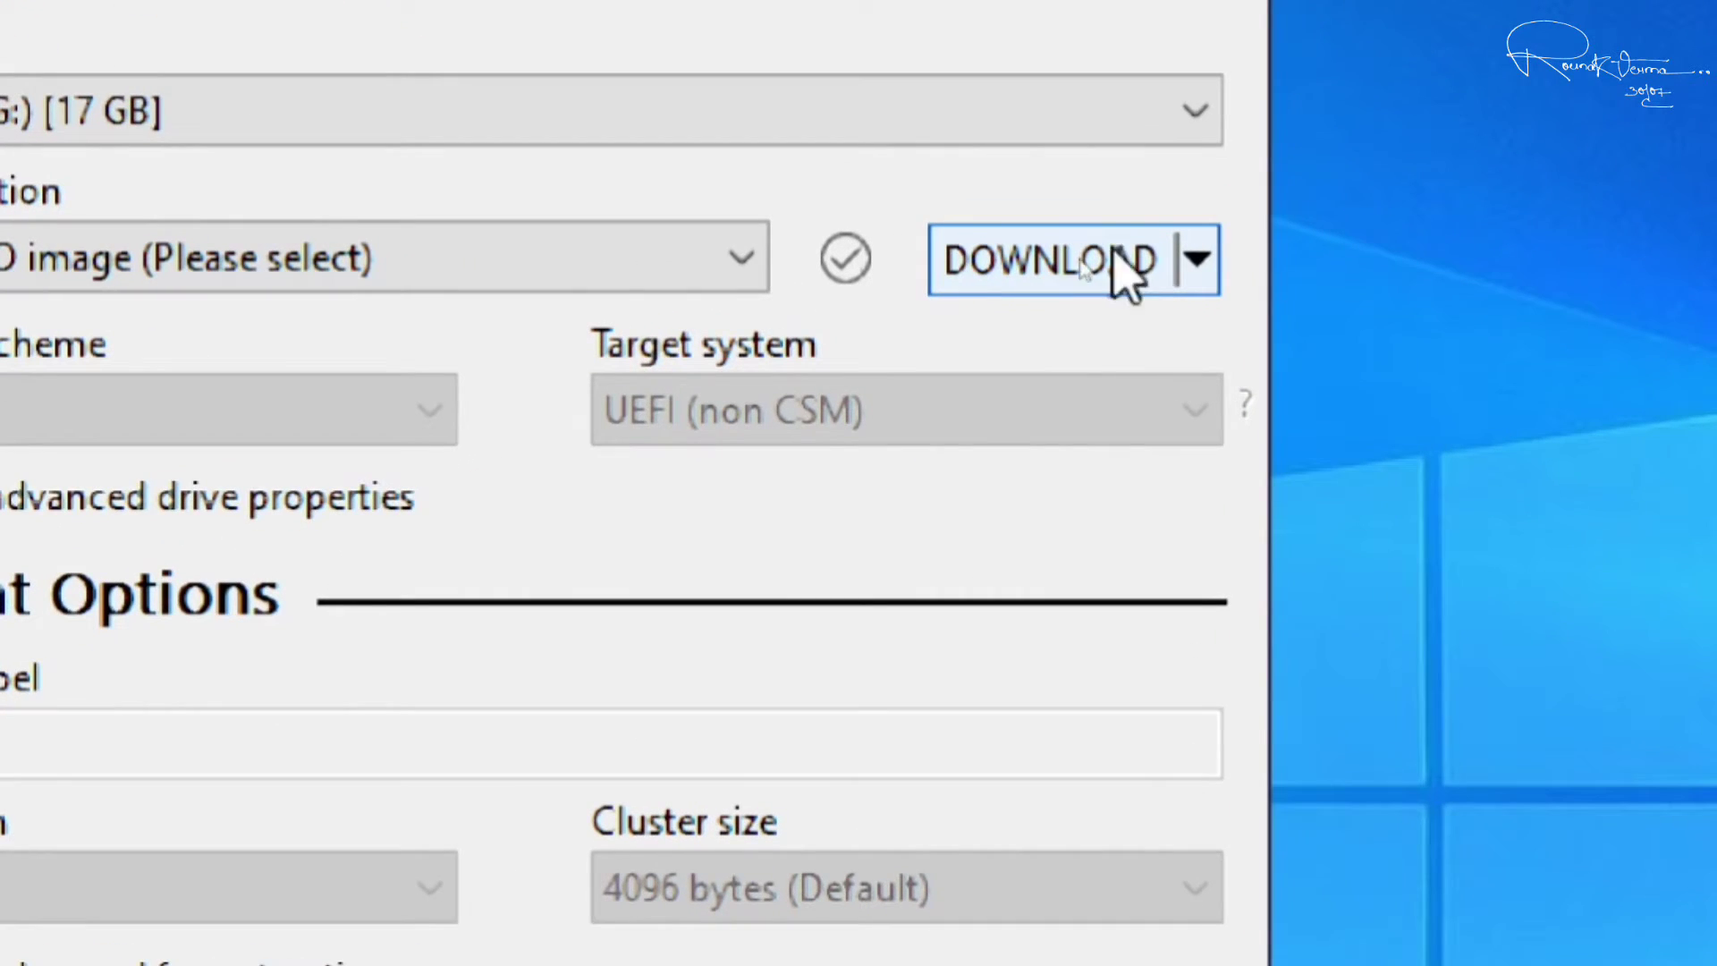
{"action": "left_click", "coordinate": [1049, 263]}
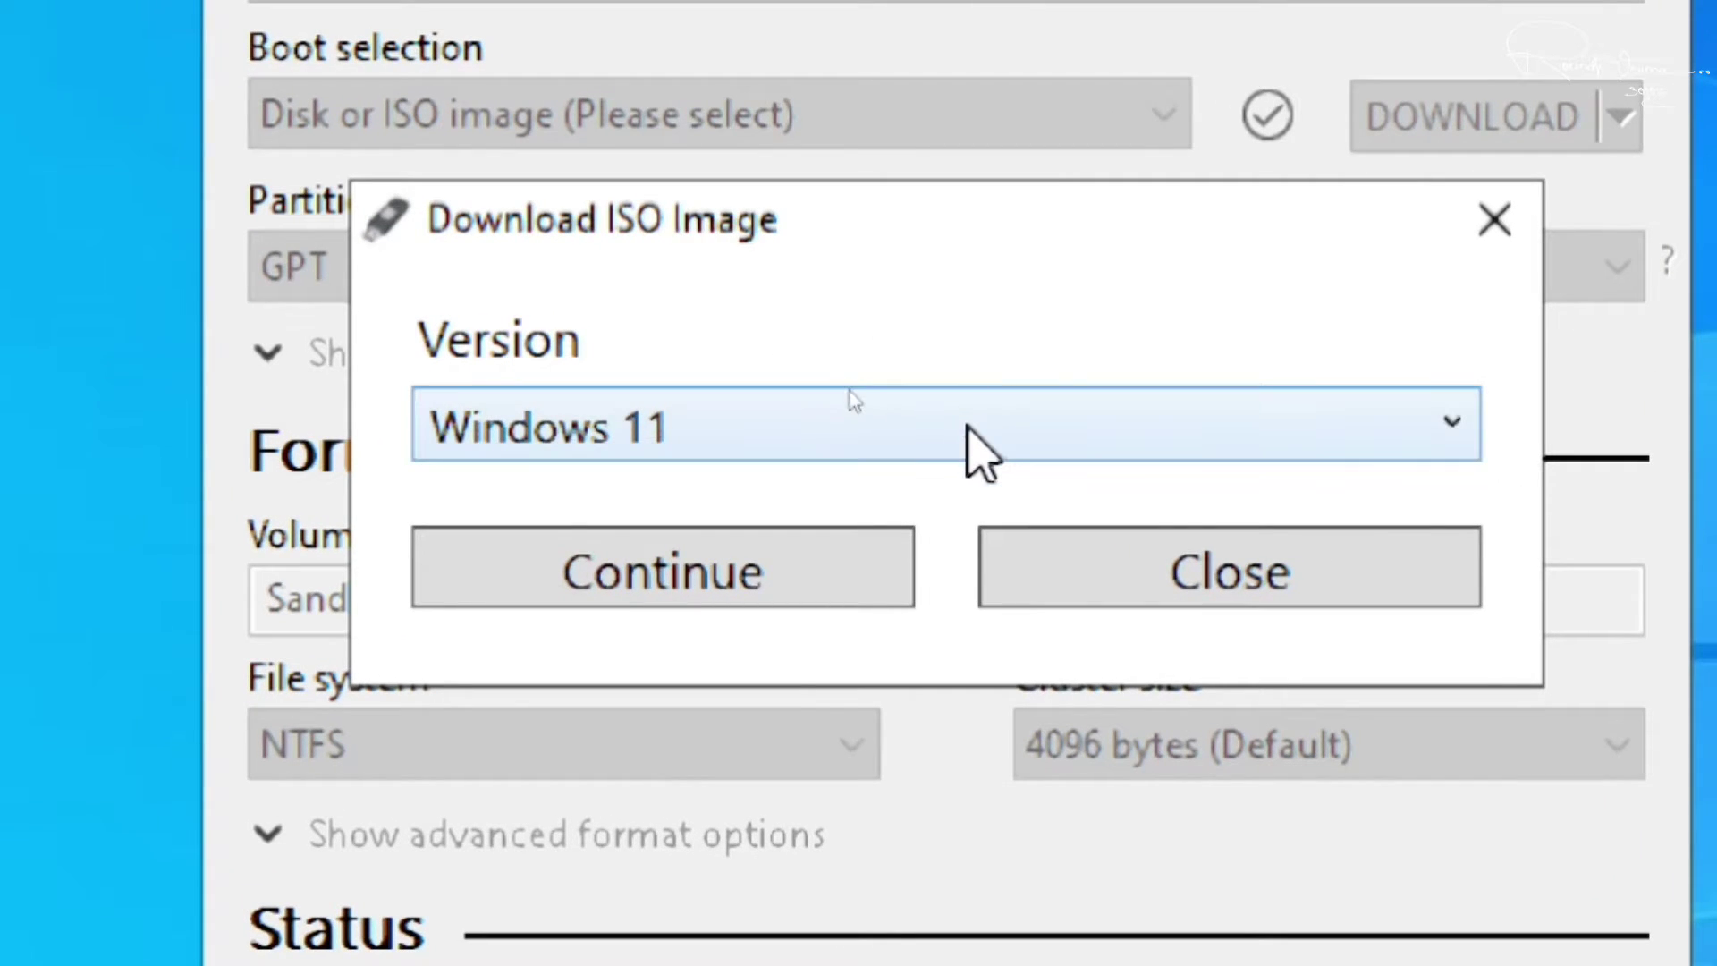
{"action": "left_click", "coordinate": [966, 430]}
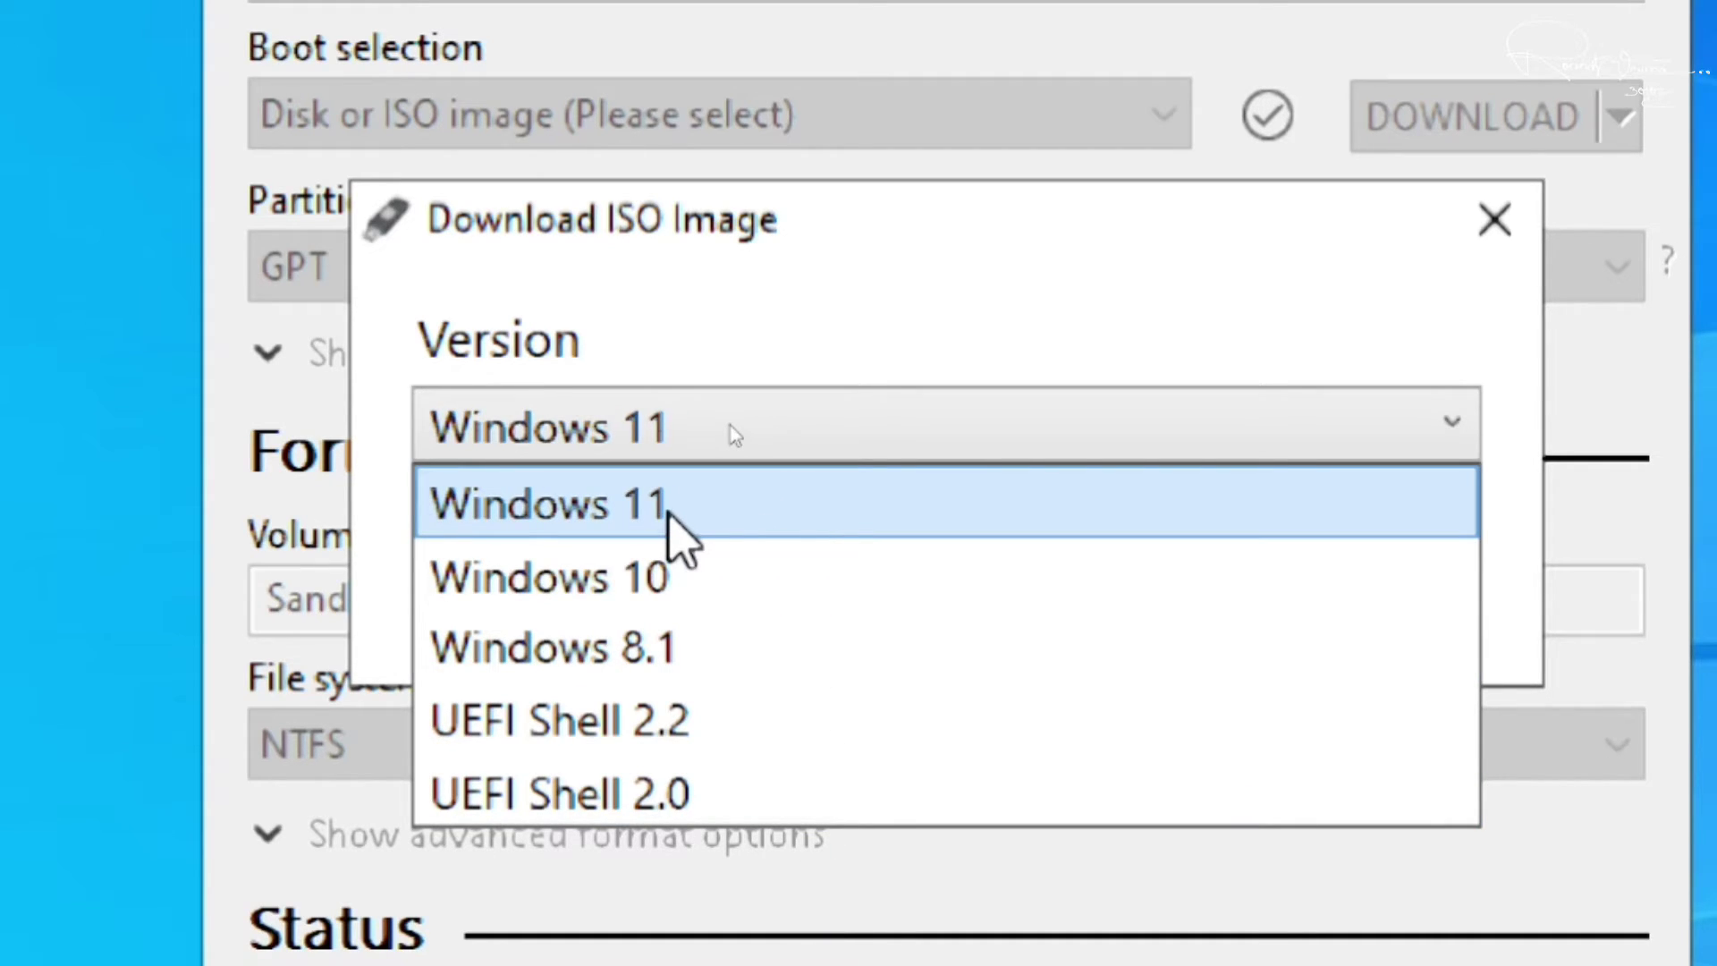
{"action": "left_click", "coordinate": [669, 511]}
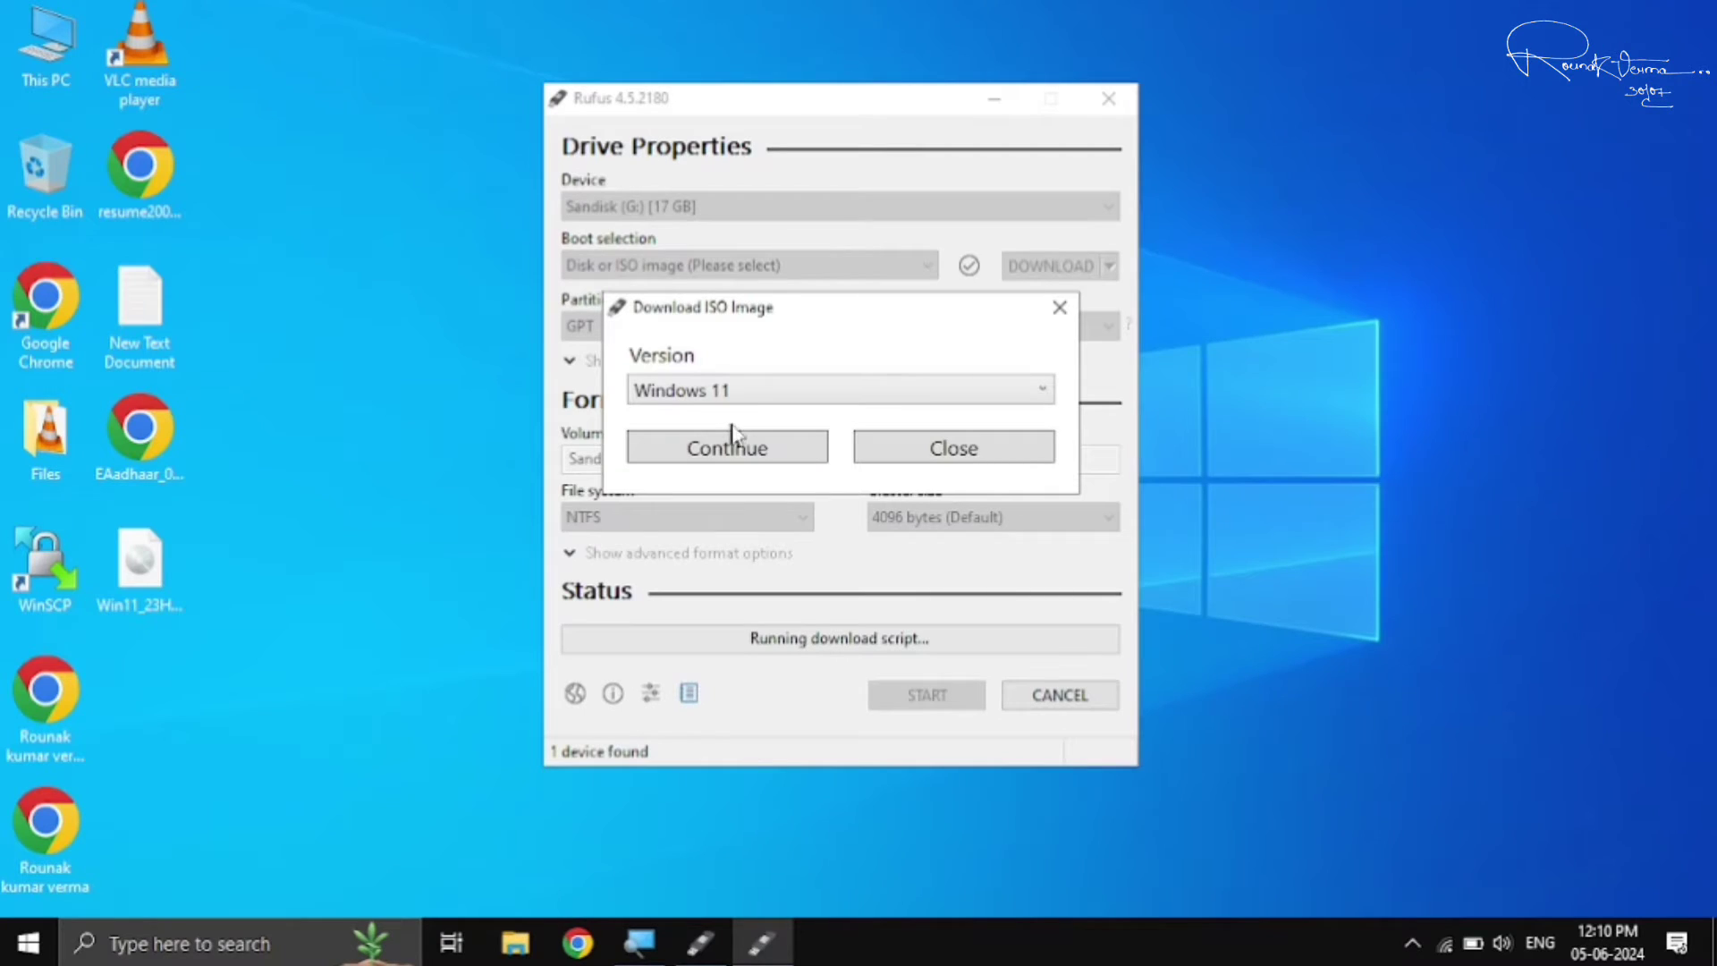
{"action": "left_click", "coordinate": [728, 448]}
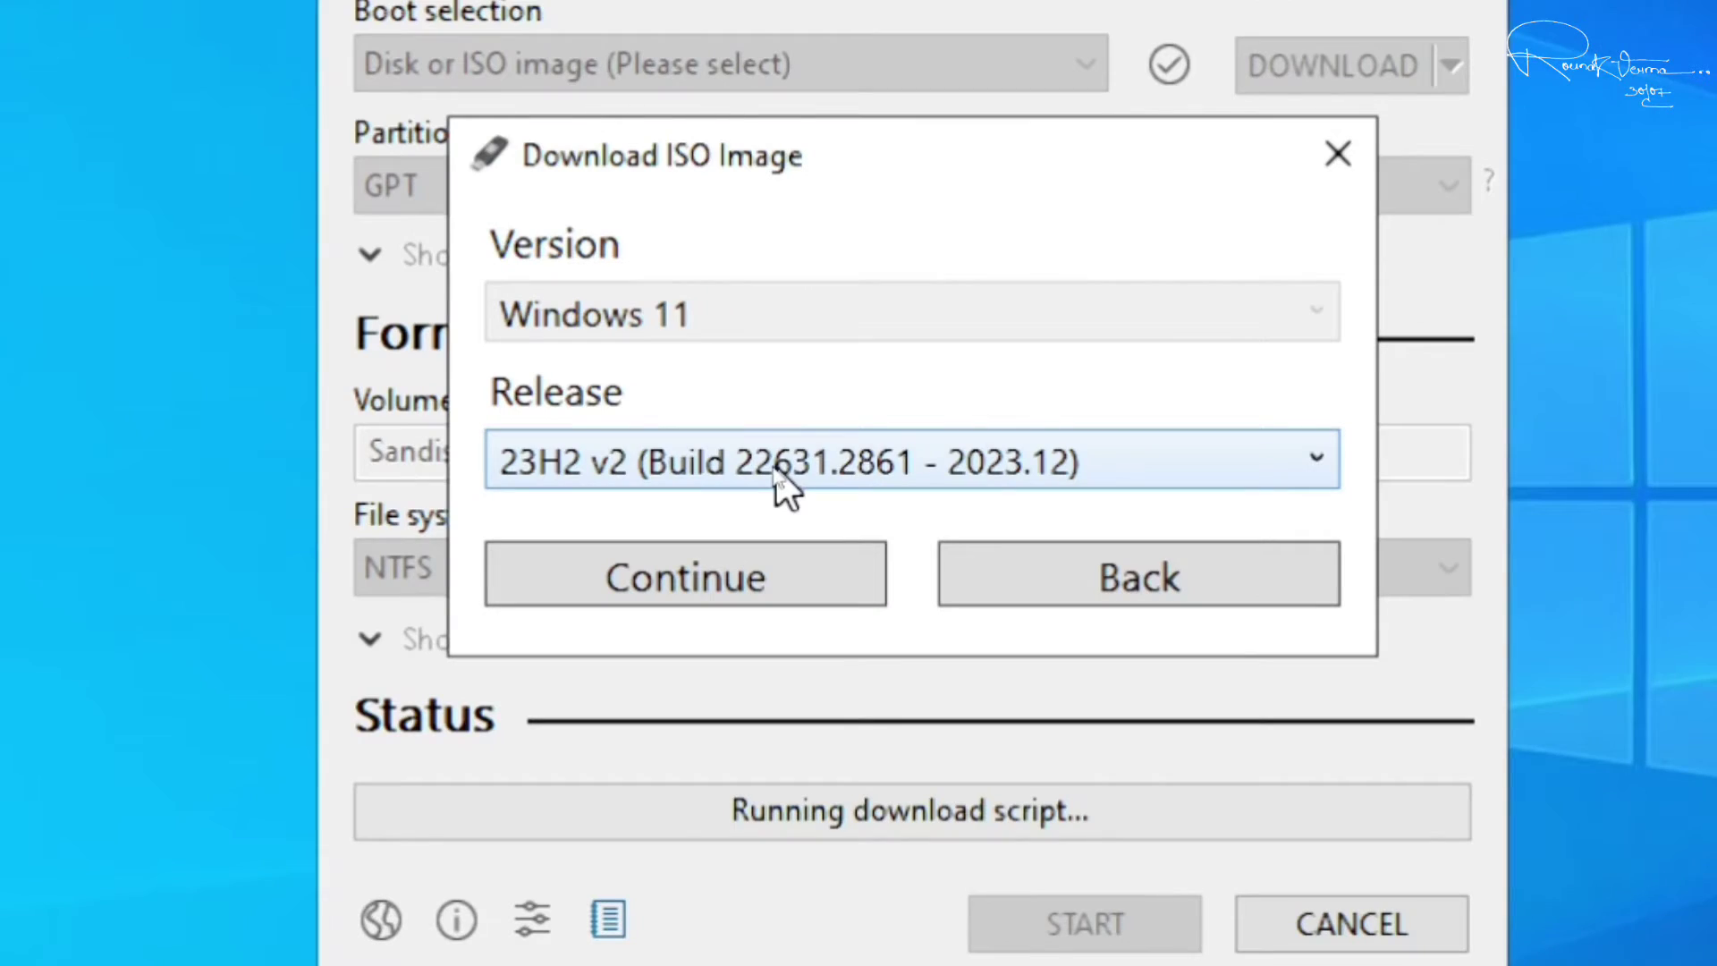
Choose release 23H2 v2 (Build 22631.2861 - 2023.12) and edition Windows 11 Home/Pro/Edu for the ISO
{"action": "left_click", "coordinate": [882, 465]}
{"action": "left_click", "coordinate": [882, 466]}
{"action": "left_click", "coordinate": [687, 598]}
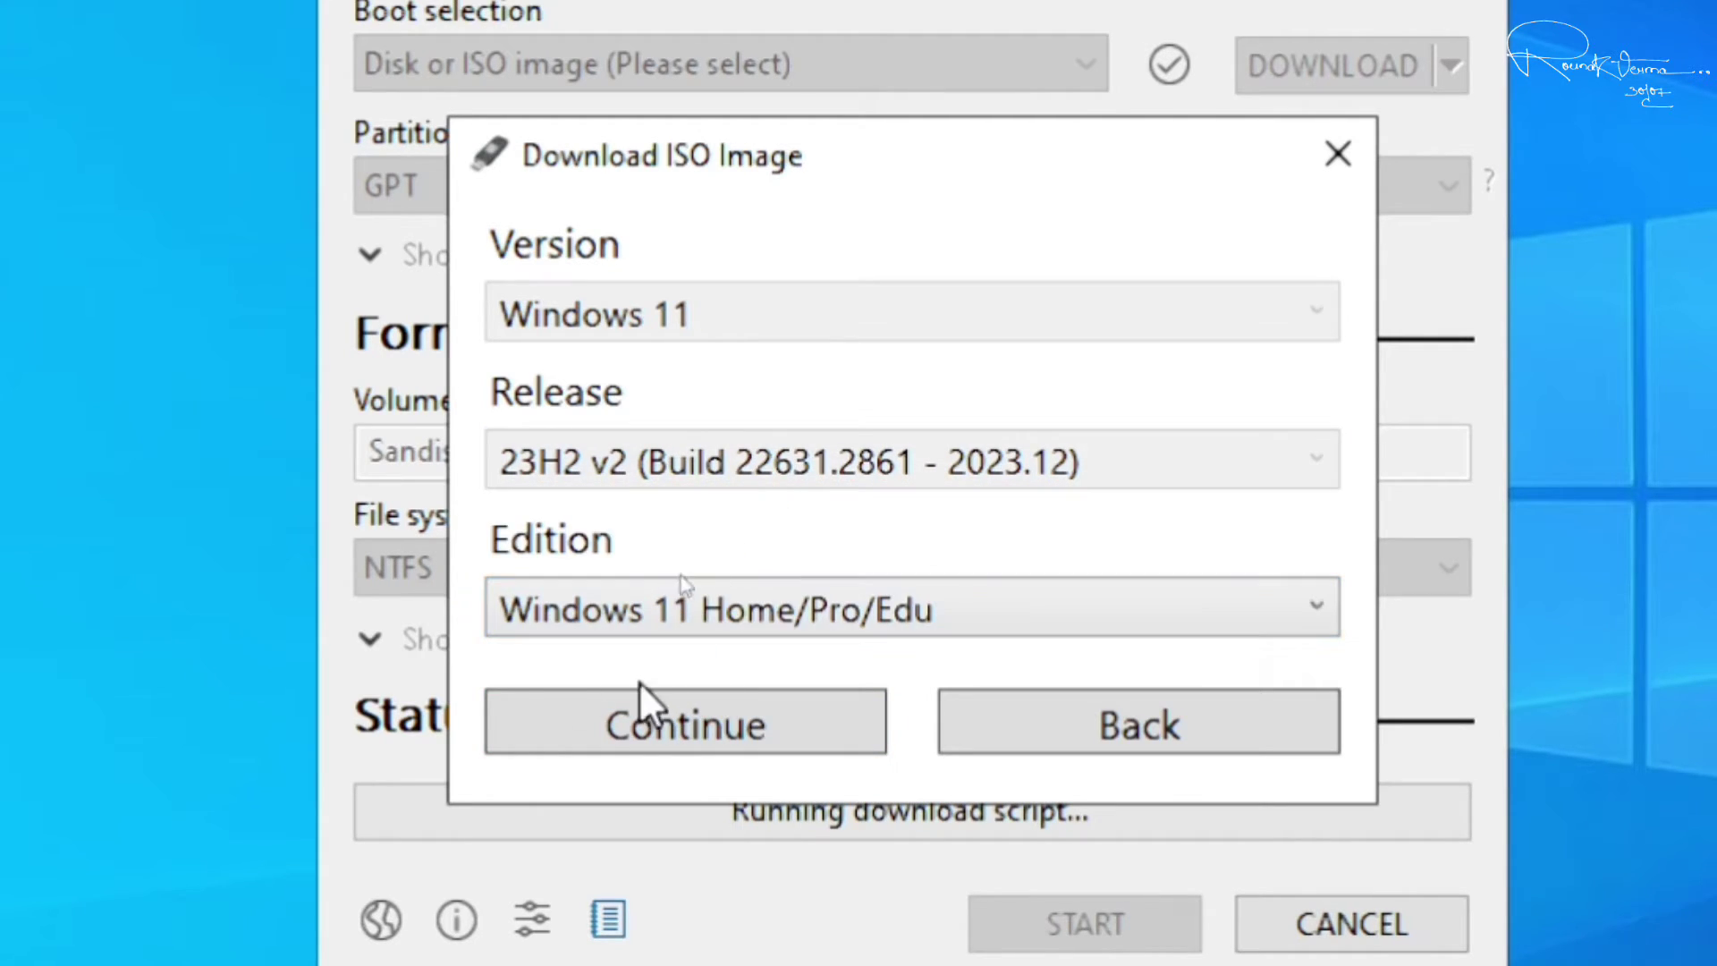
{"action": "left_click", "coordinate": [999, 626]}
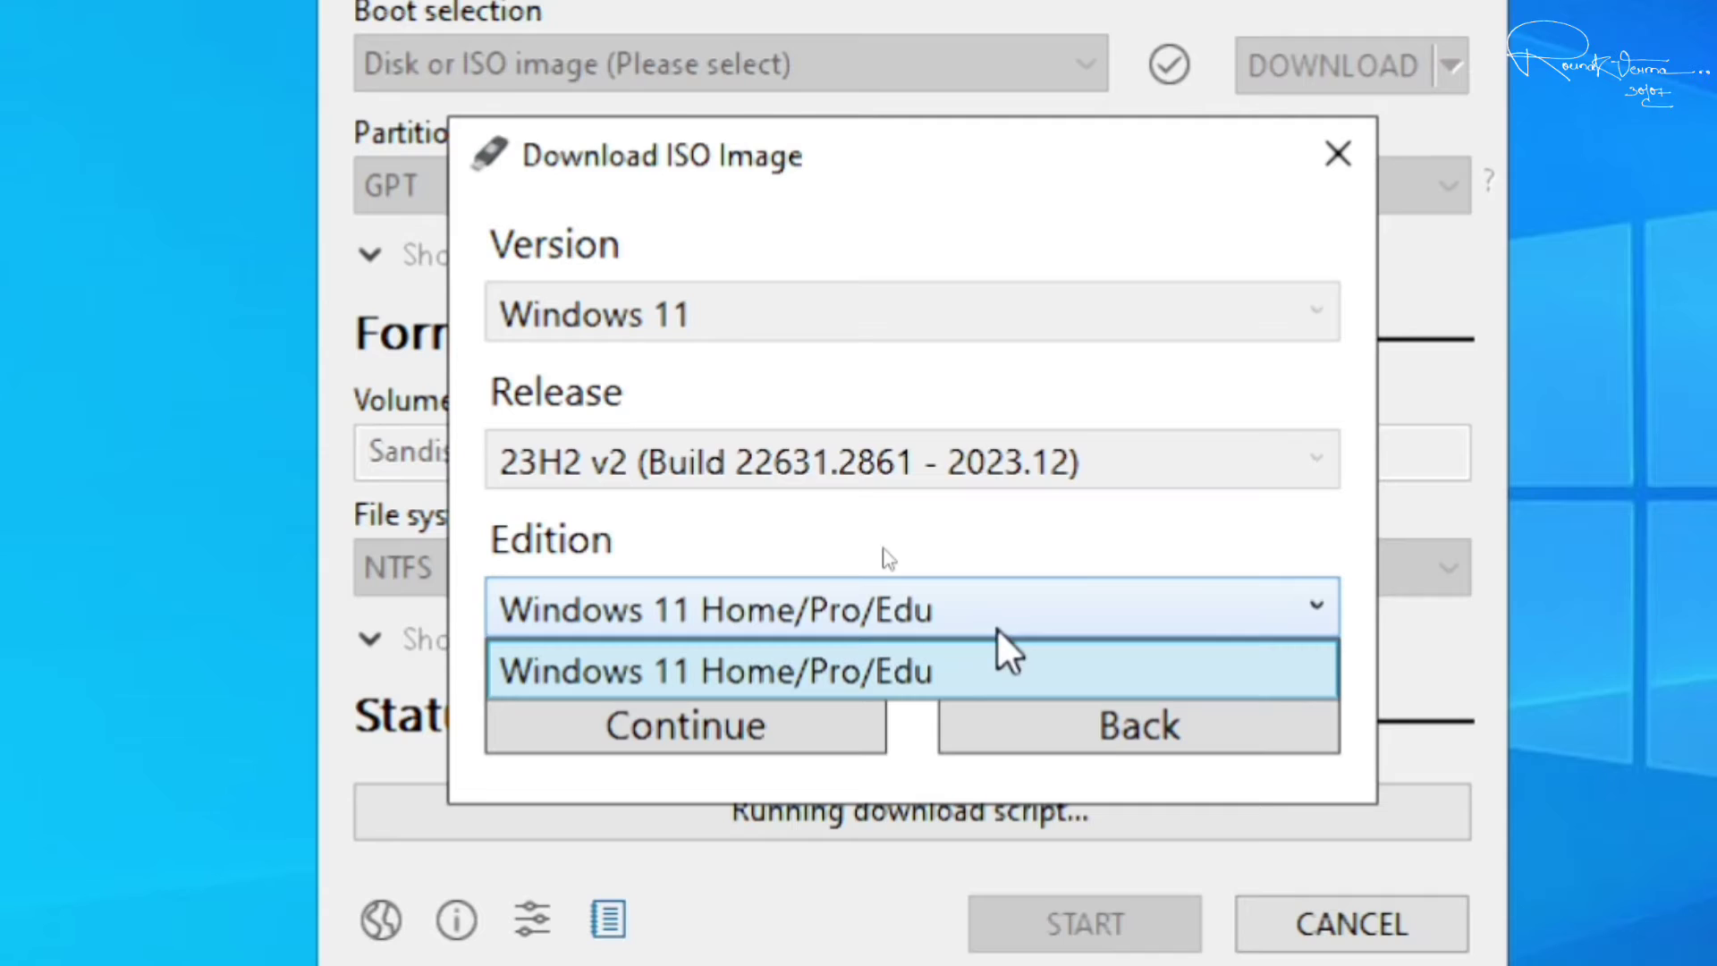
{"action": "left_click", "coordinate": [831, 671]}
{"action": "left_click", "coordinate": [699, 728]}
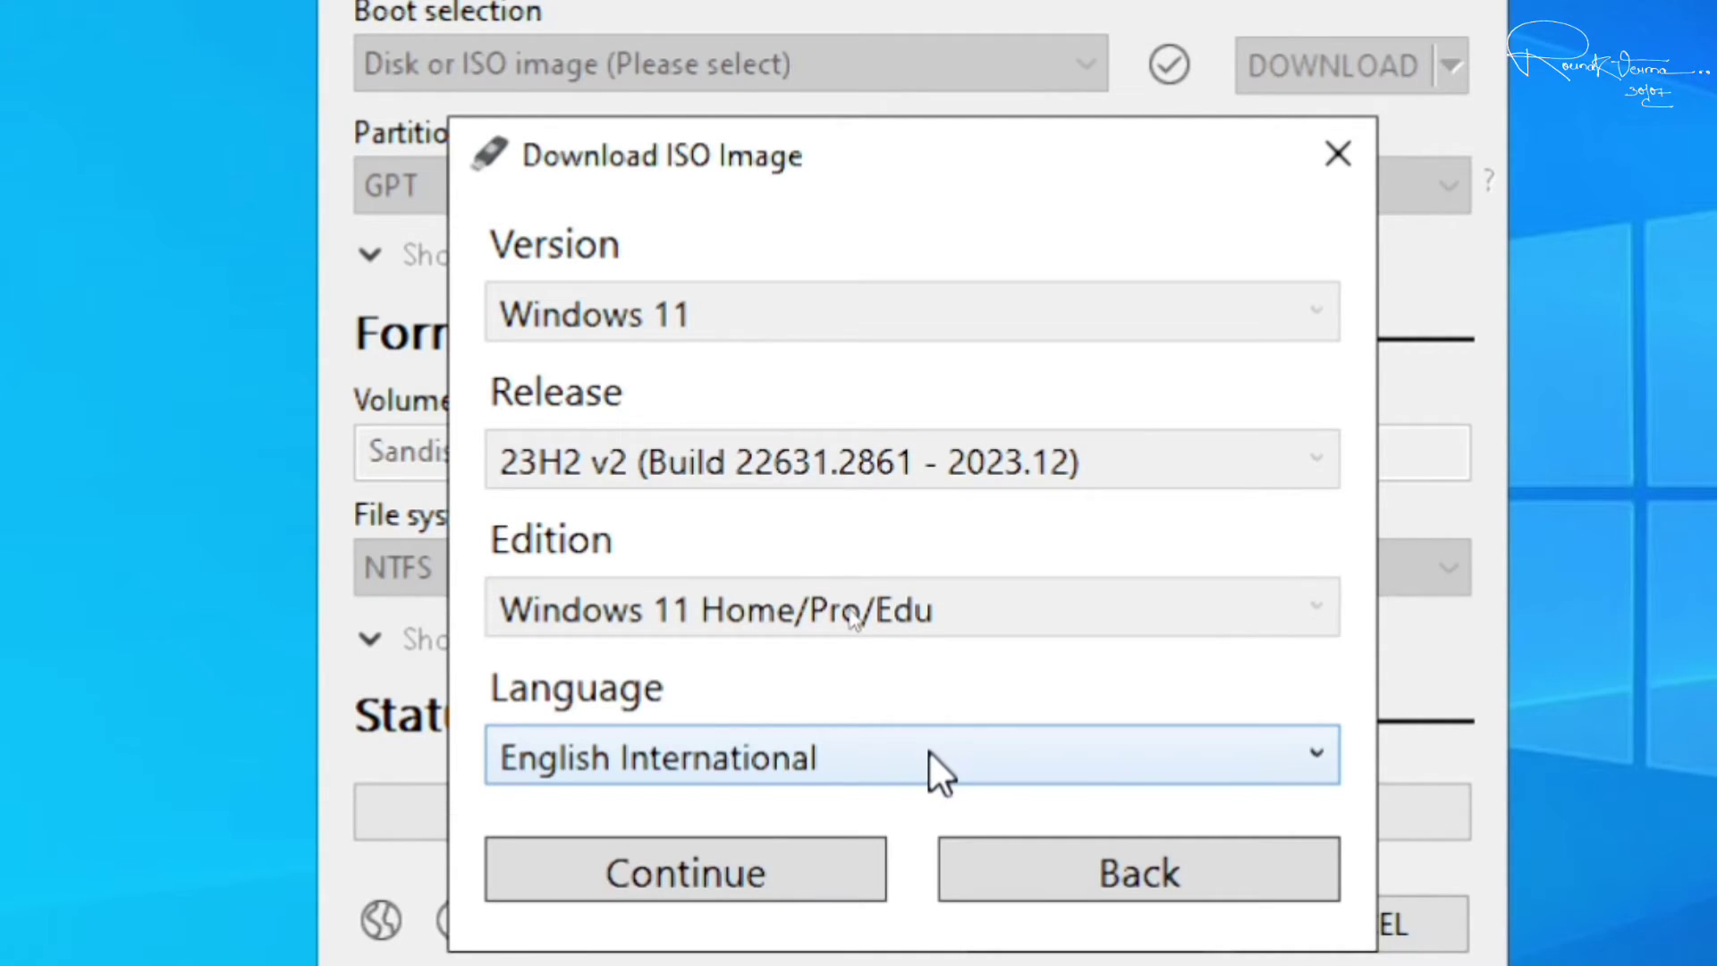
Set the ISO language to English (United States) and the architecture to x64, and request the download
{"action": "left_click", "coordinate": [928, 751]}
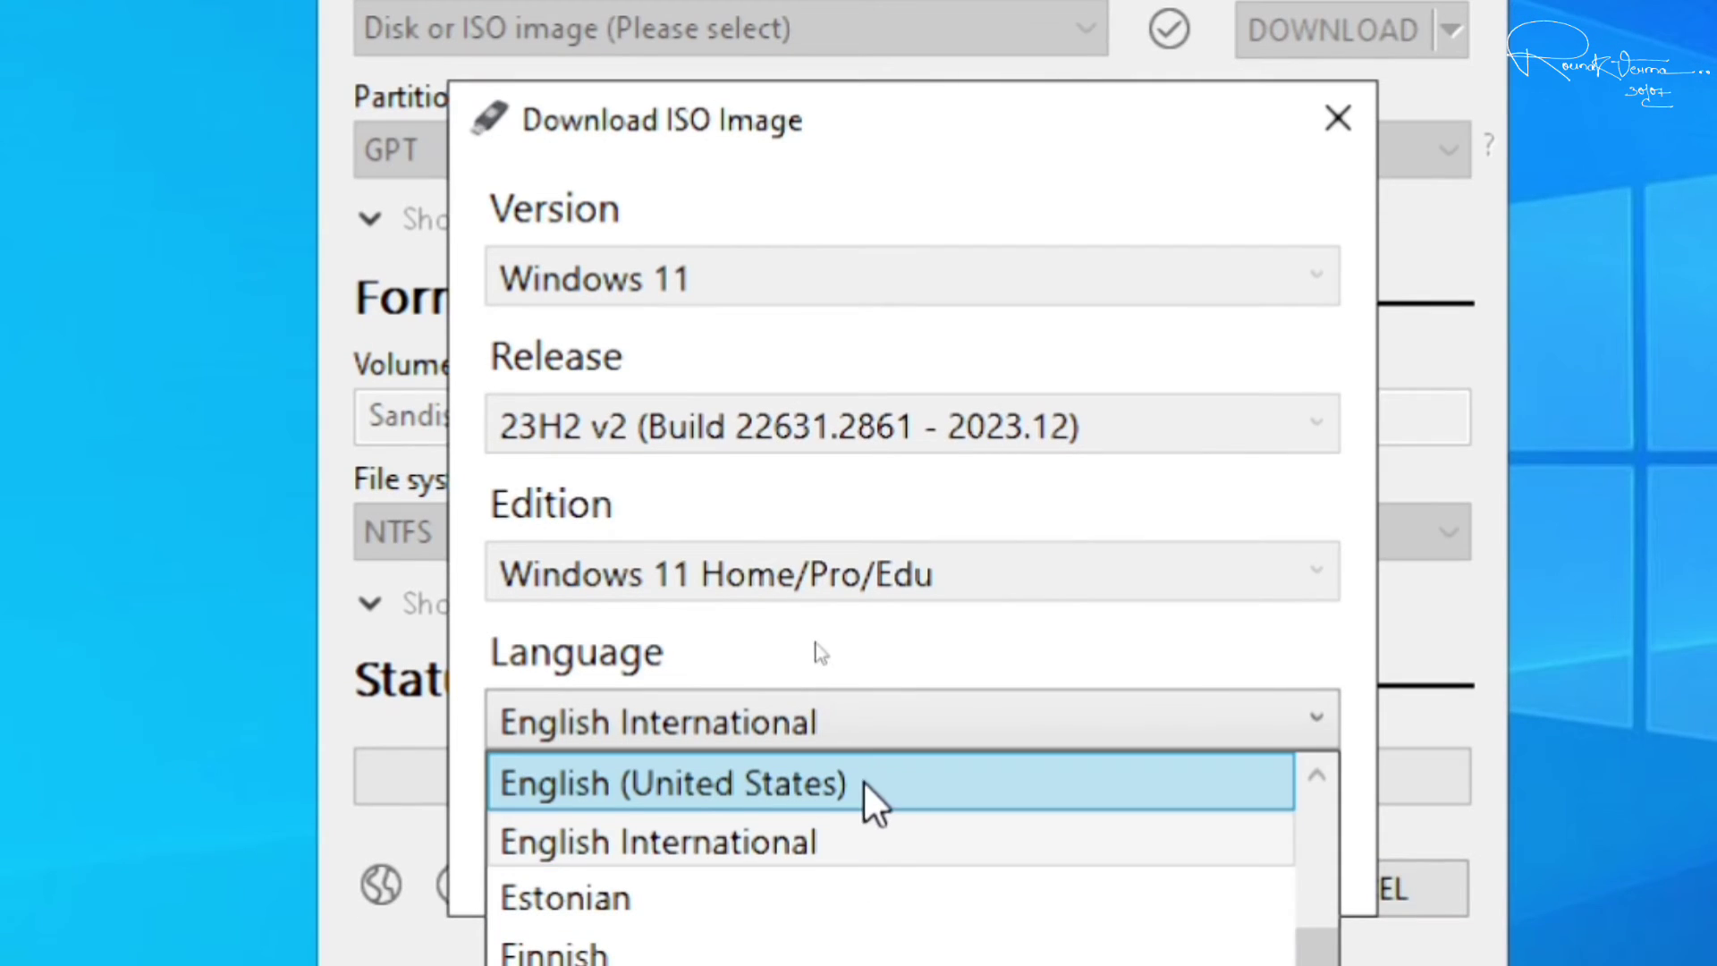
{"action": "left_click", "coordinate": [762, 786]}
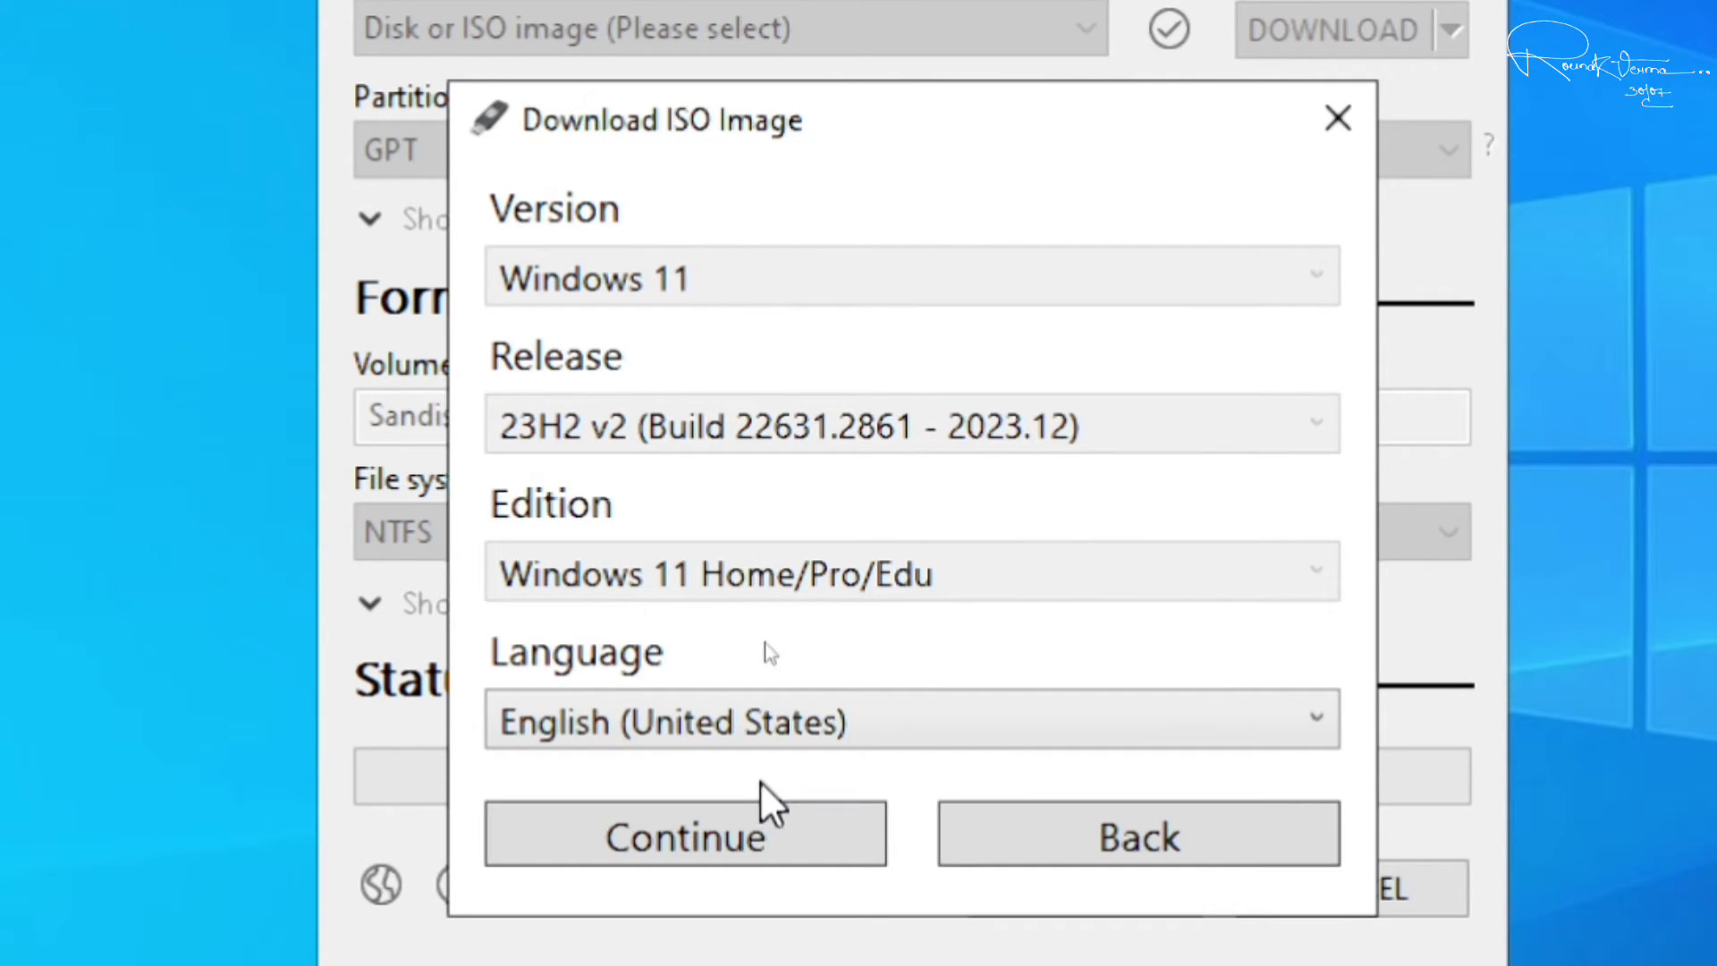
{"action": "left_click", "coordinate": [705, 824]}
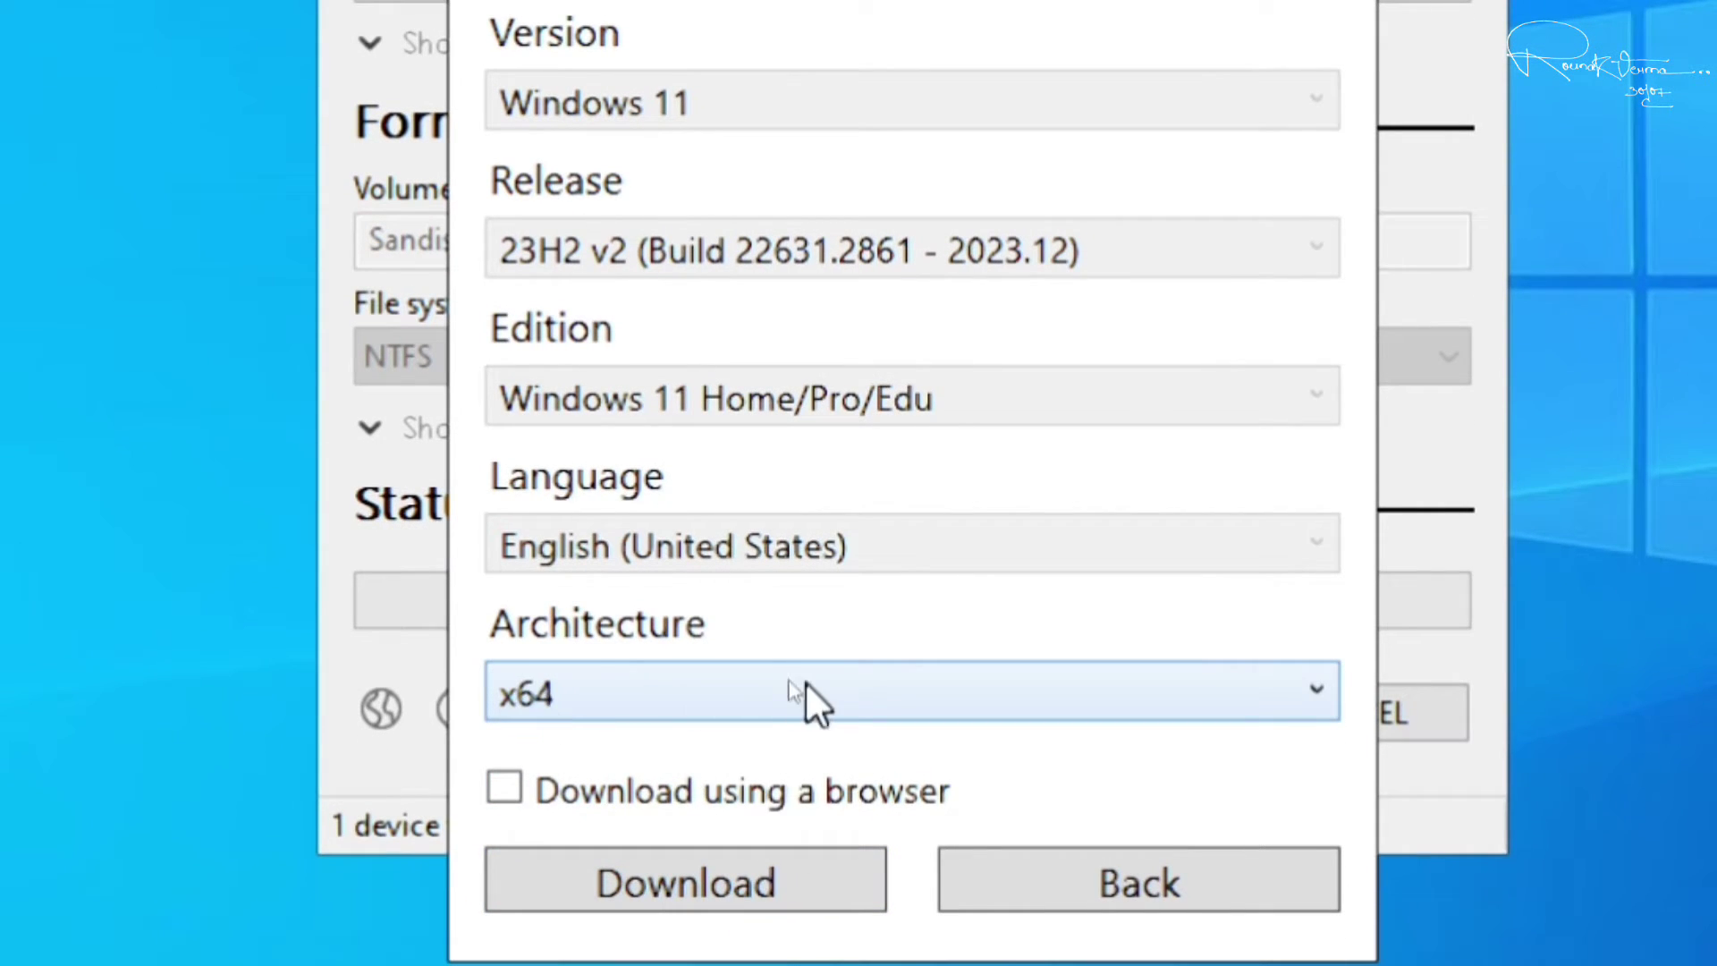
{"action": "left_click", "coordinate": [881, 690]}
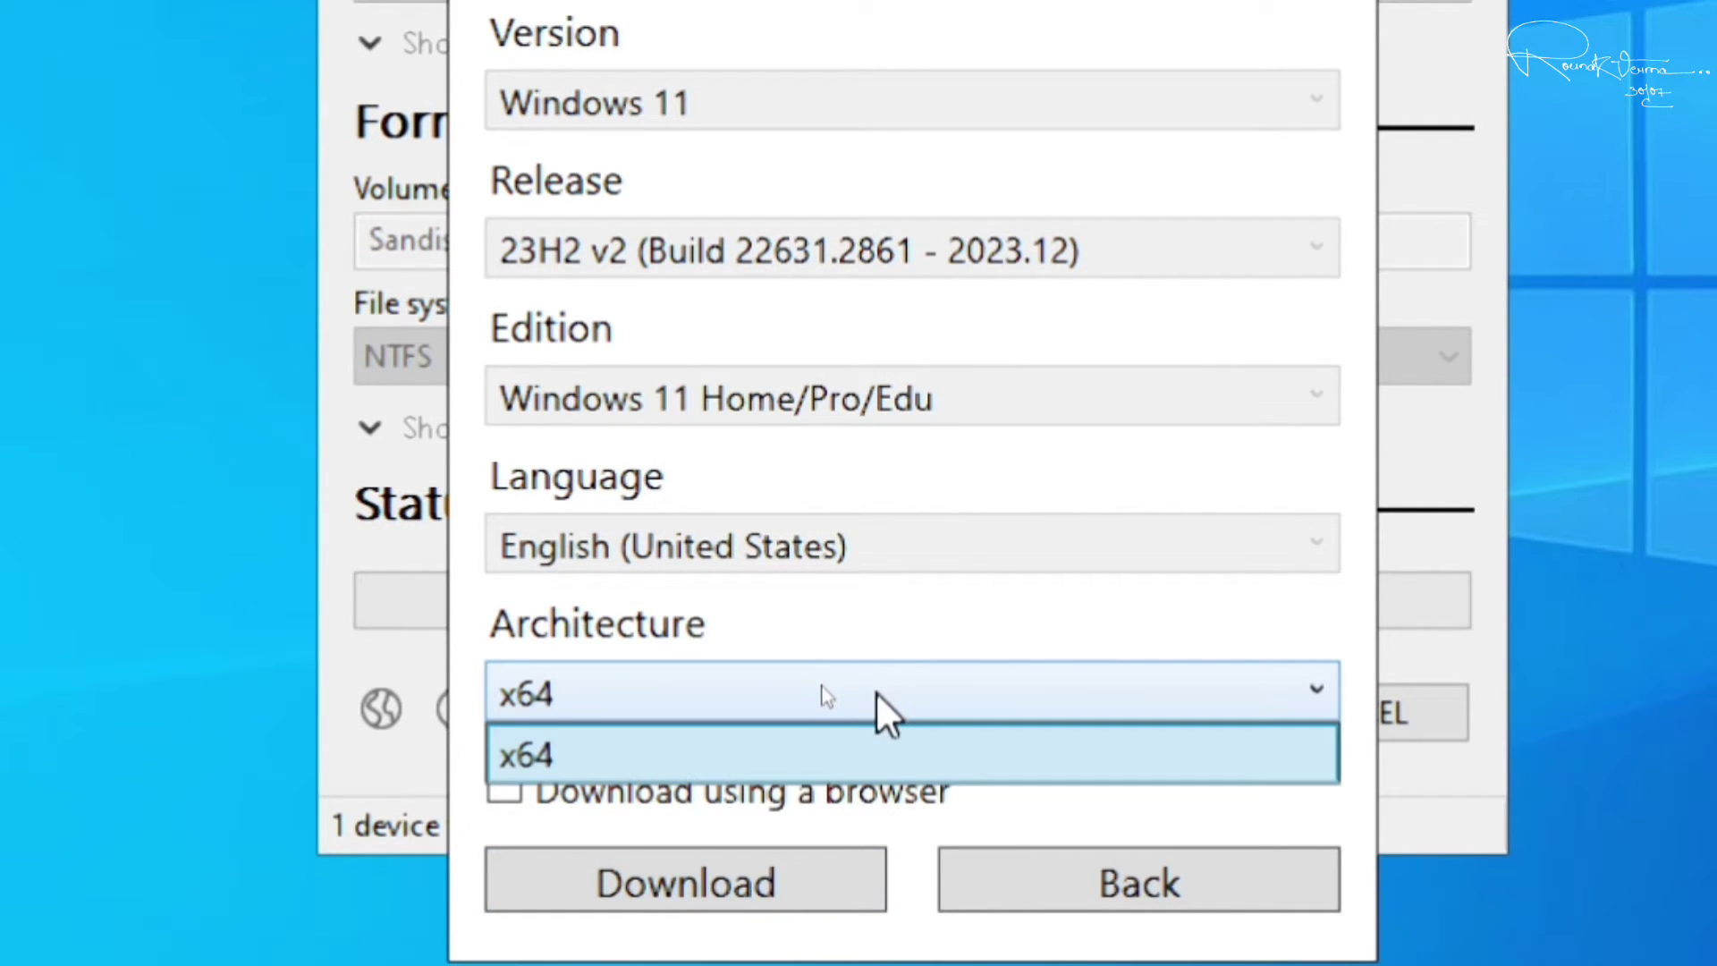
{"action": "left_click", "coordinate": [678, 753]}
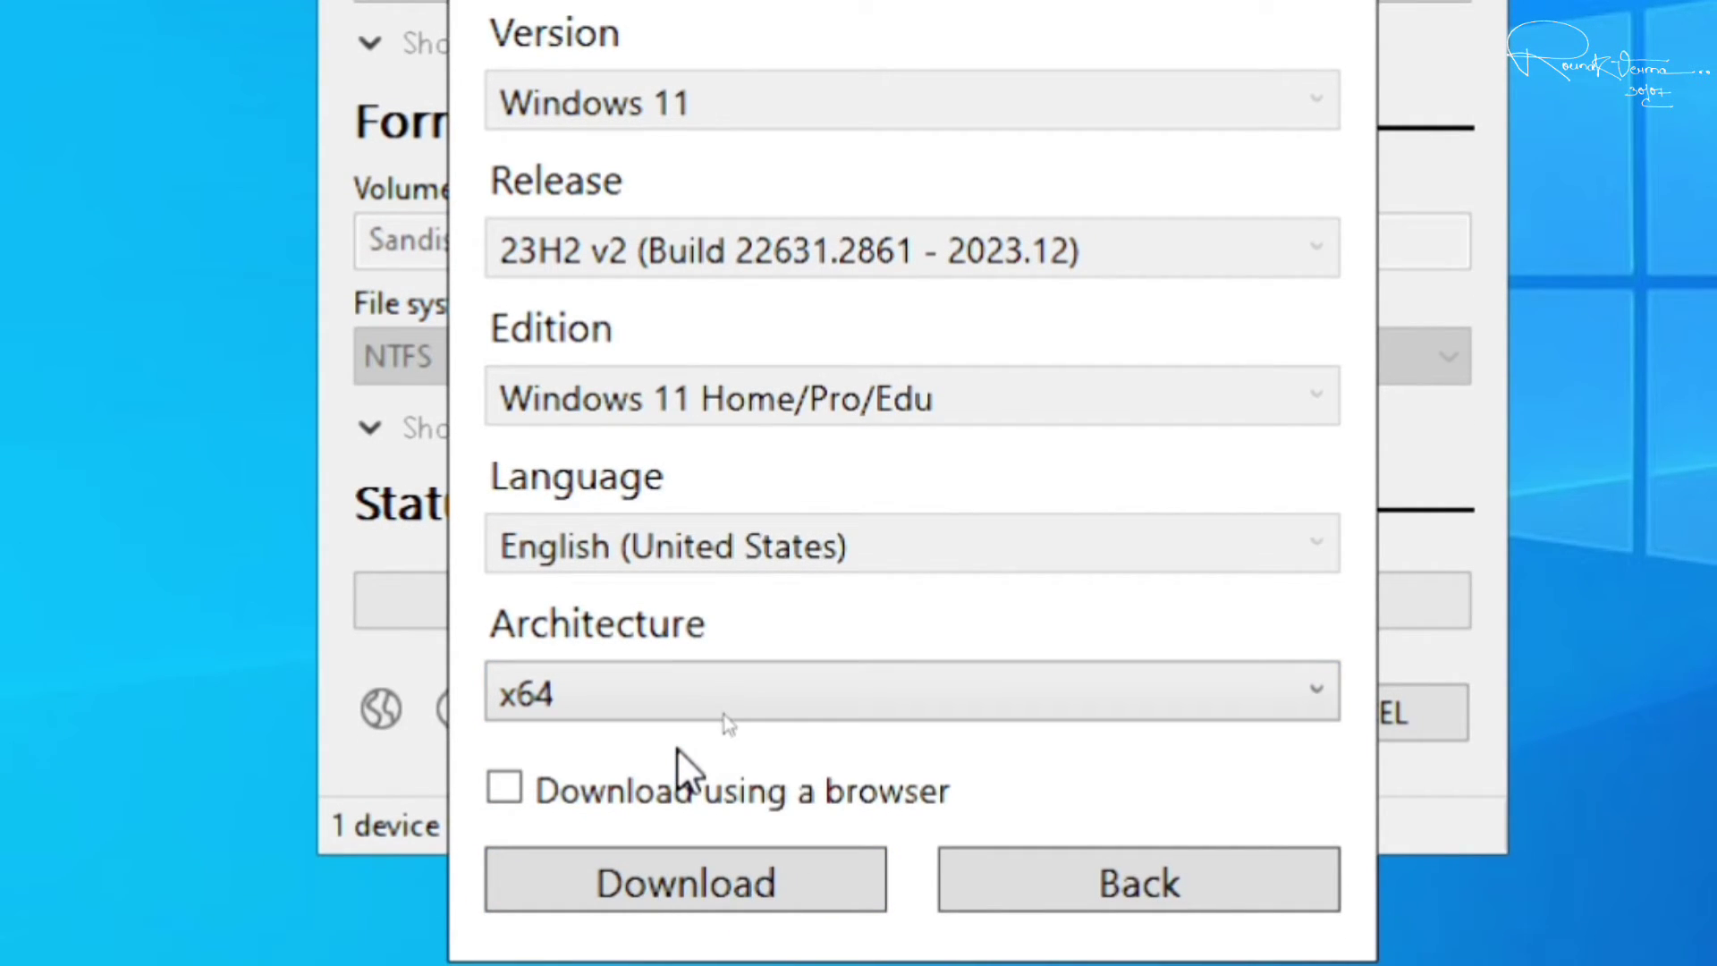
{"action": "left_click", "coordinate": [695, 887]}
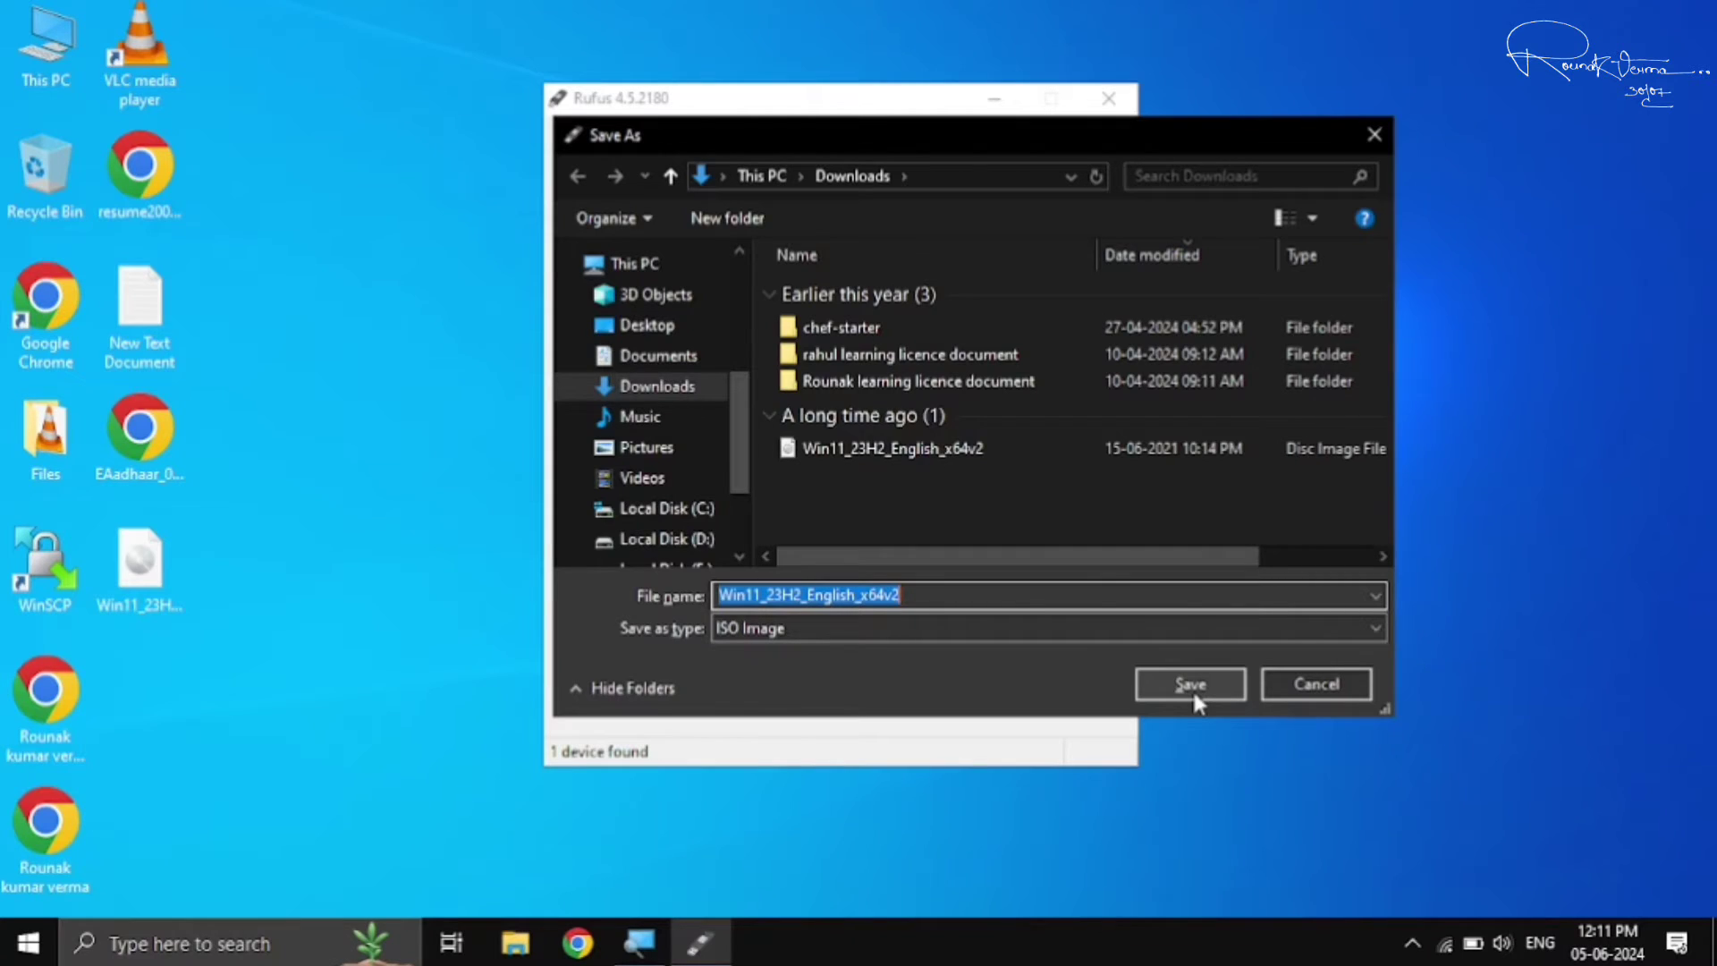
Save the ISO image as Win11_23H2_English_x64v2 in the Documents folder to start downloading it
{"action": "left_click", "coordinate": [637, 356]}
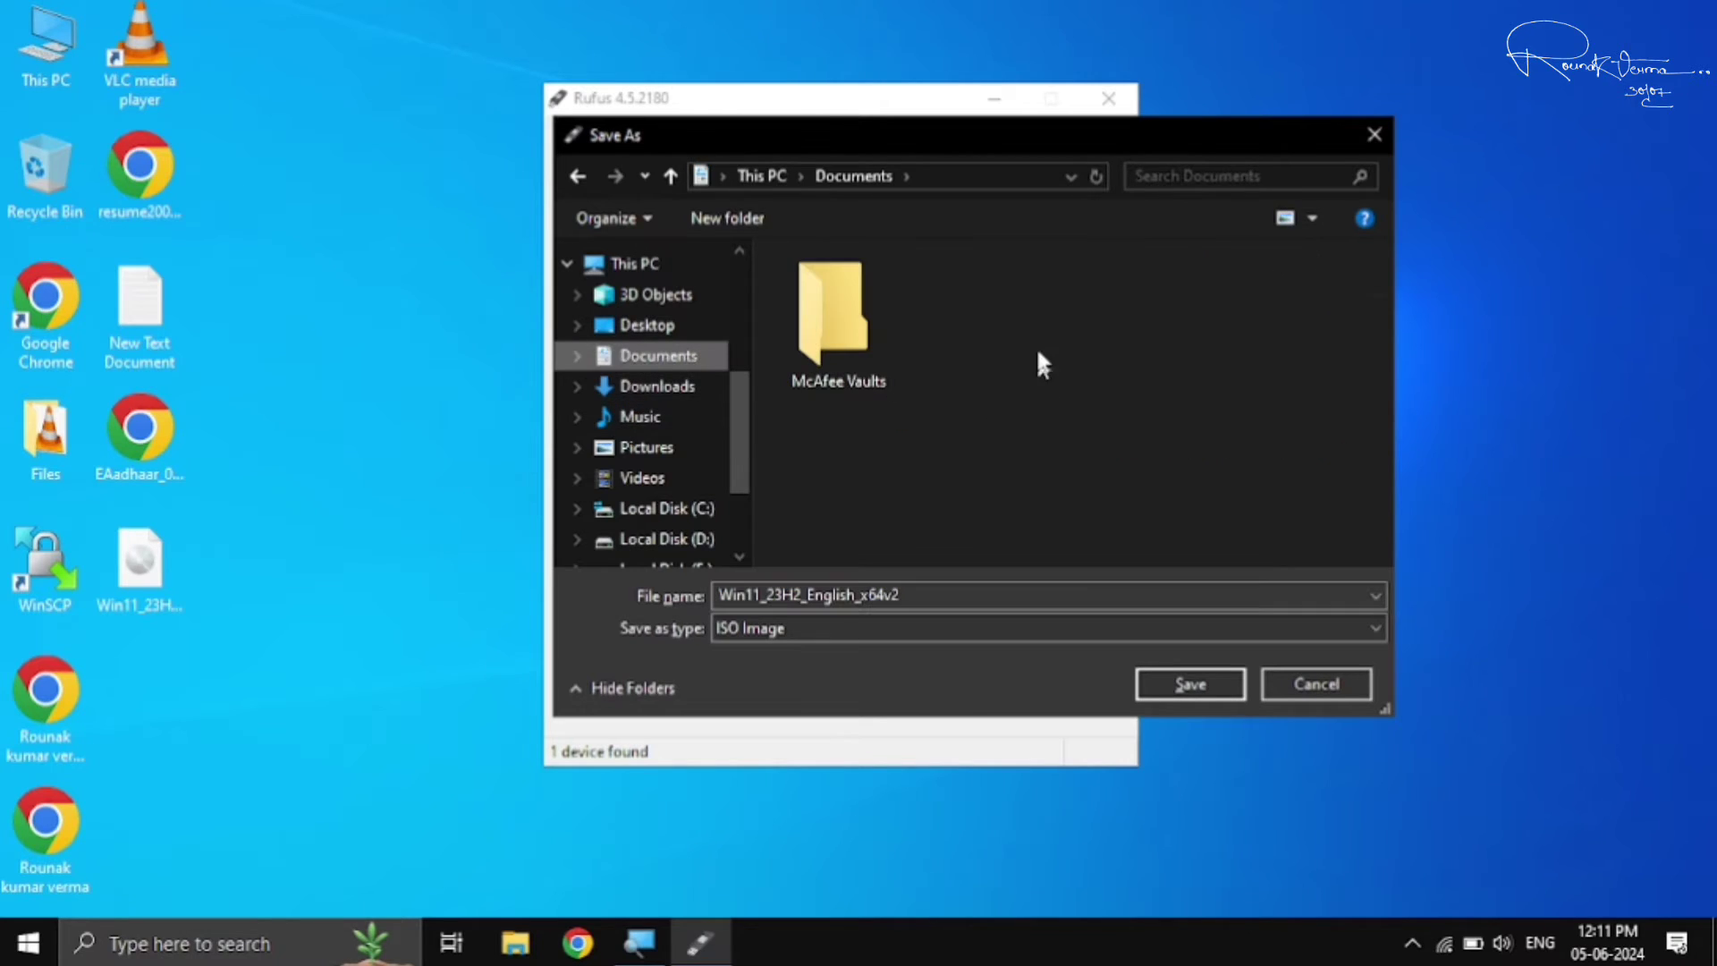
{"action": "double_click", "coordinate": [967, 588]}
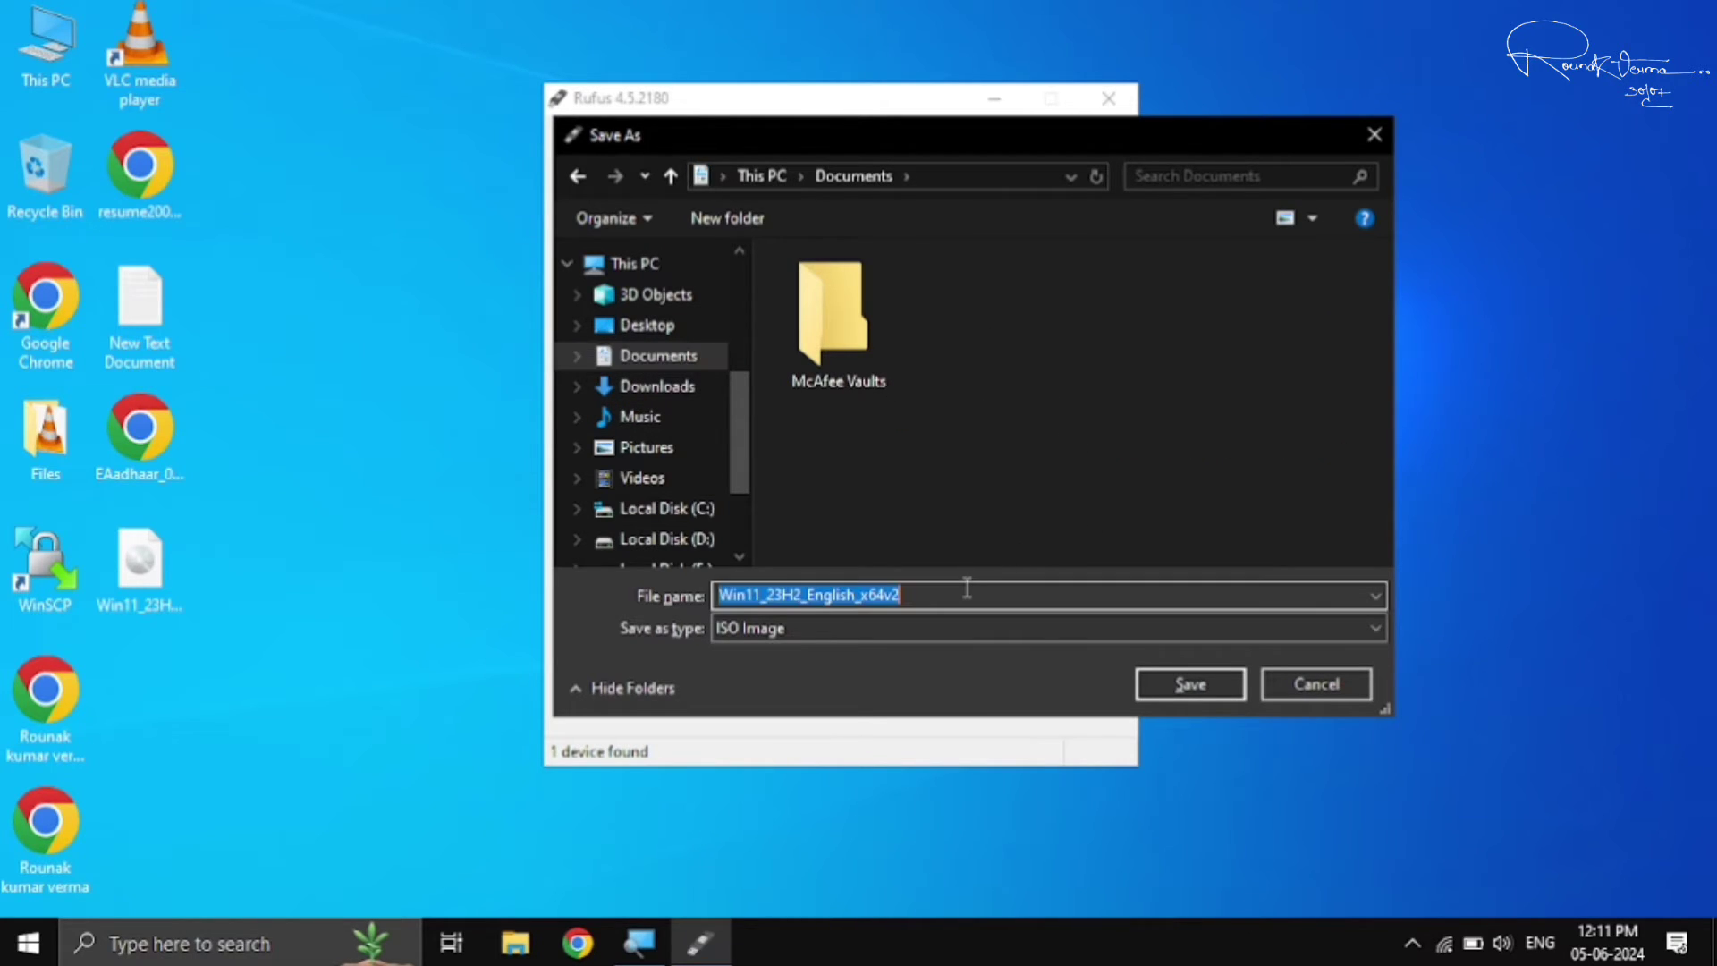
{"action": "left_click", "coordinate": [1198, 682]}
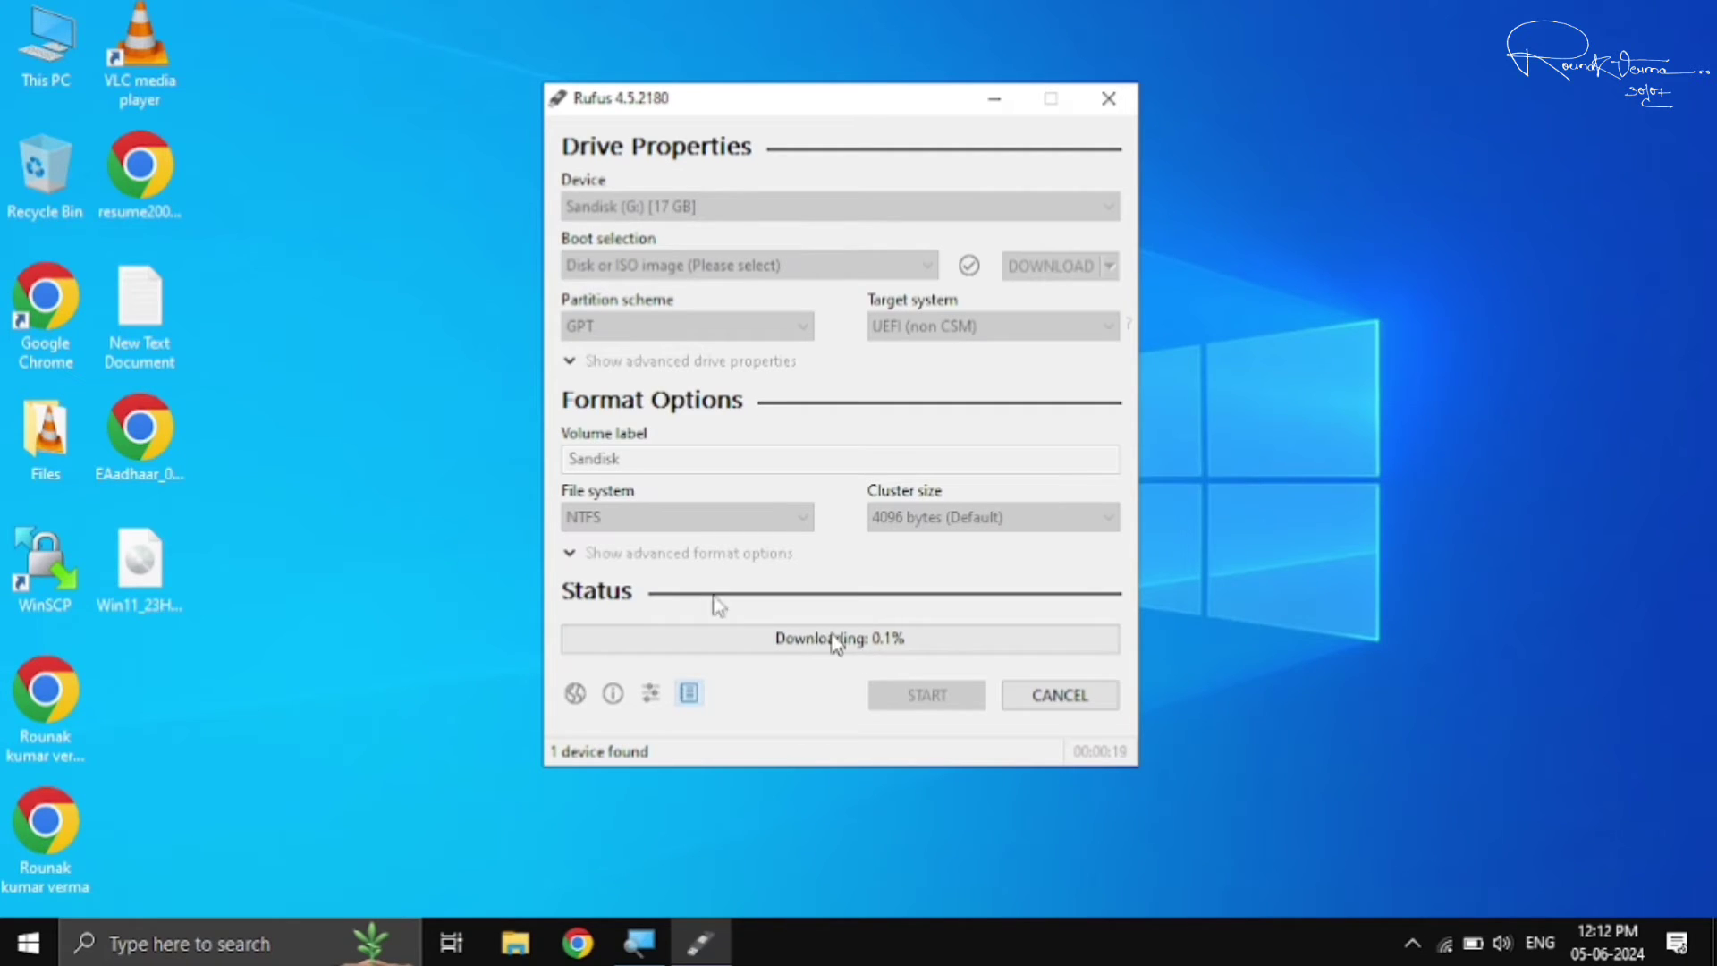
Cancel the running ISO download in favour of the Windows 11 image already on the desktop
{"action": "left_click", "coordinate": [157, 563]}
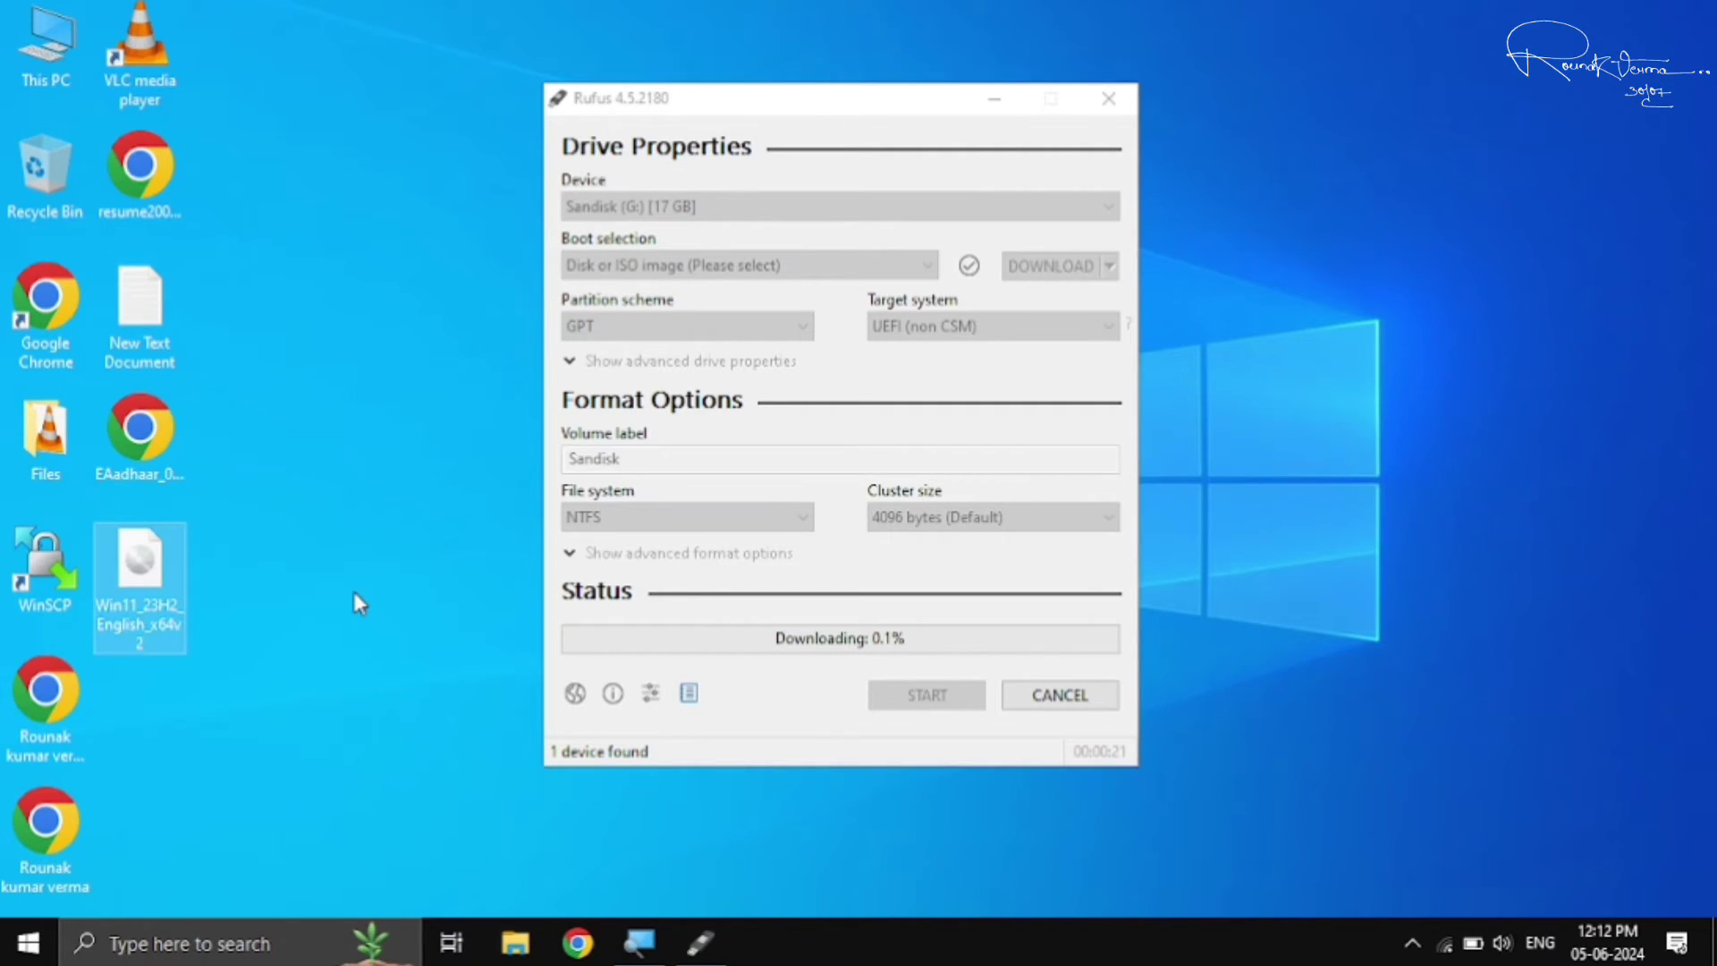
{"action": "left_click", "coordinate": [117, 696]}
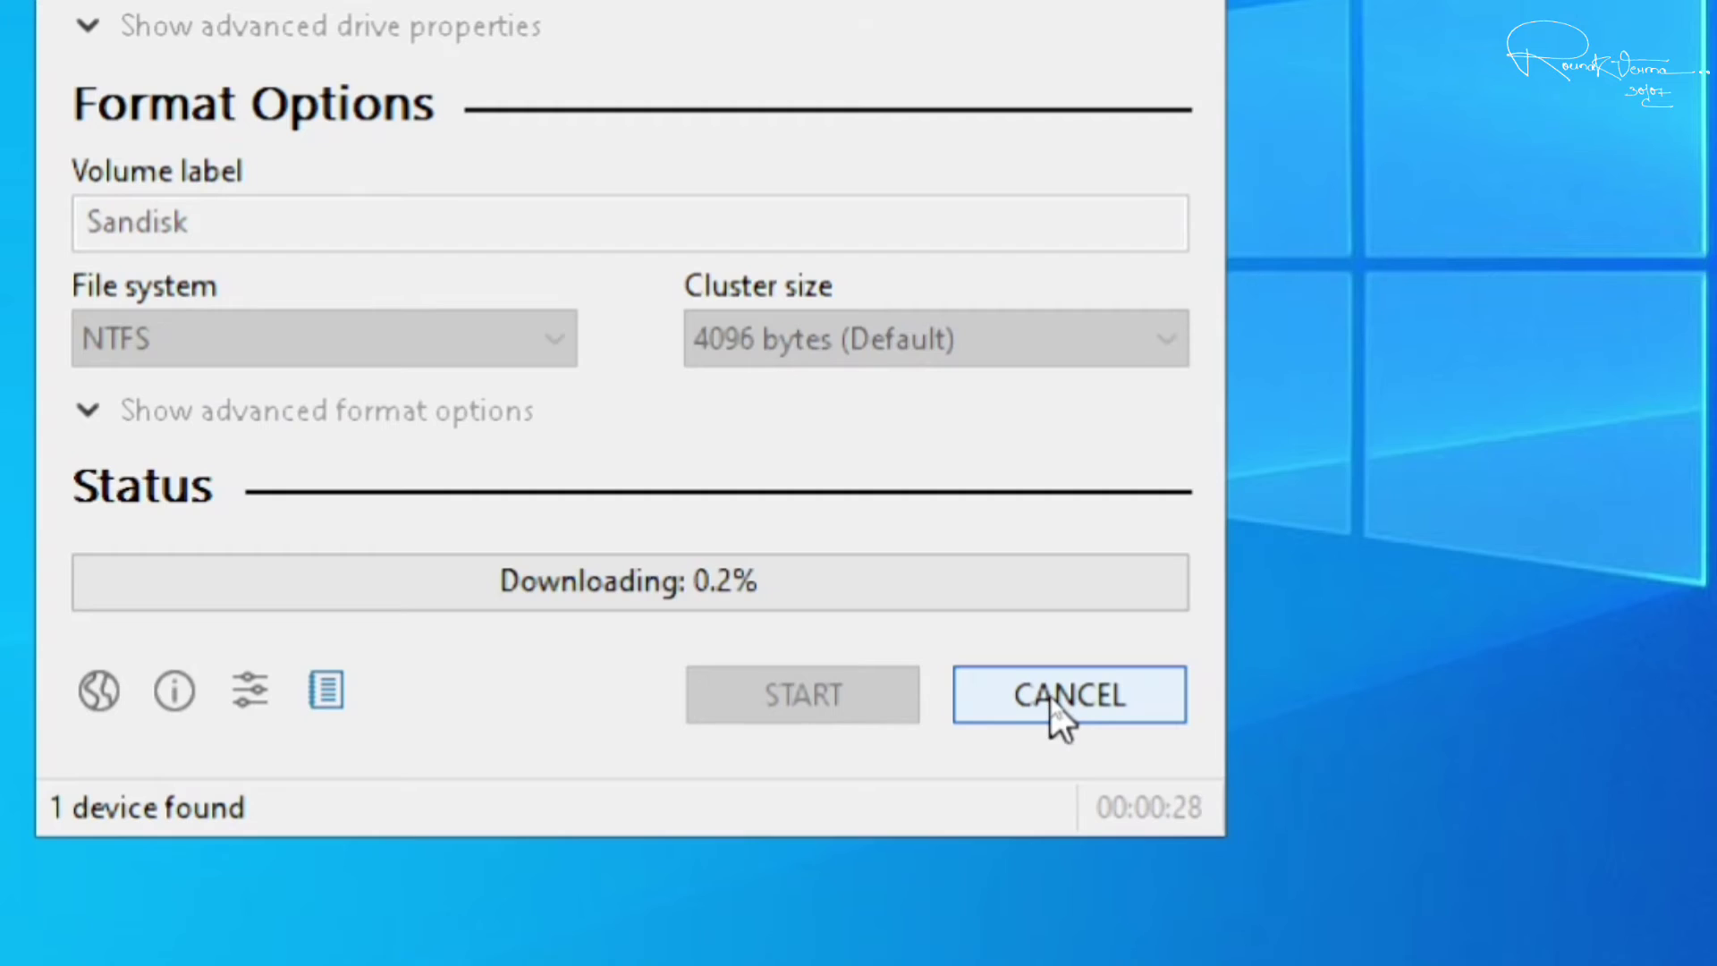
{"action": "left_click", "coordinate": [1054, 697]}
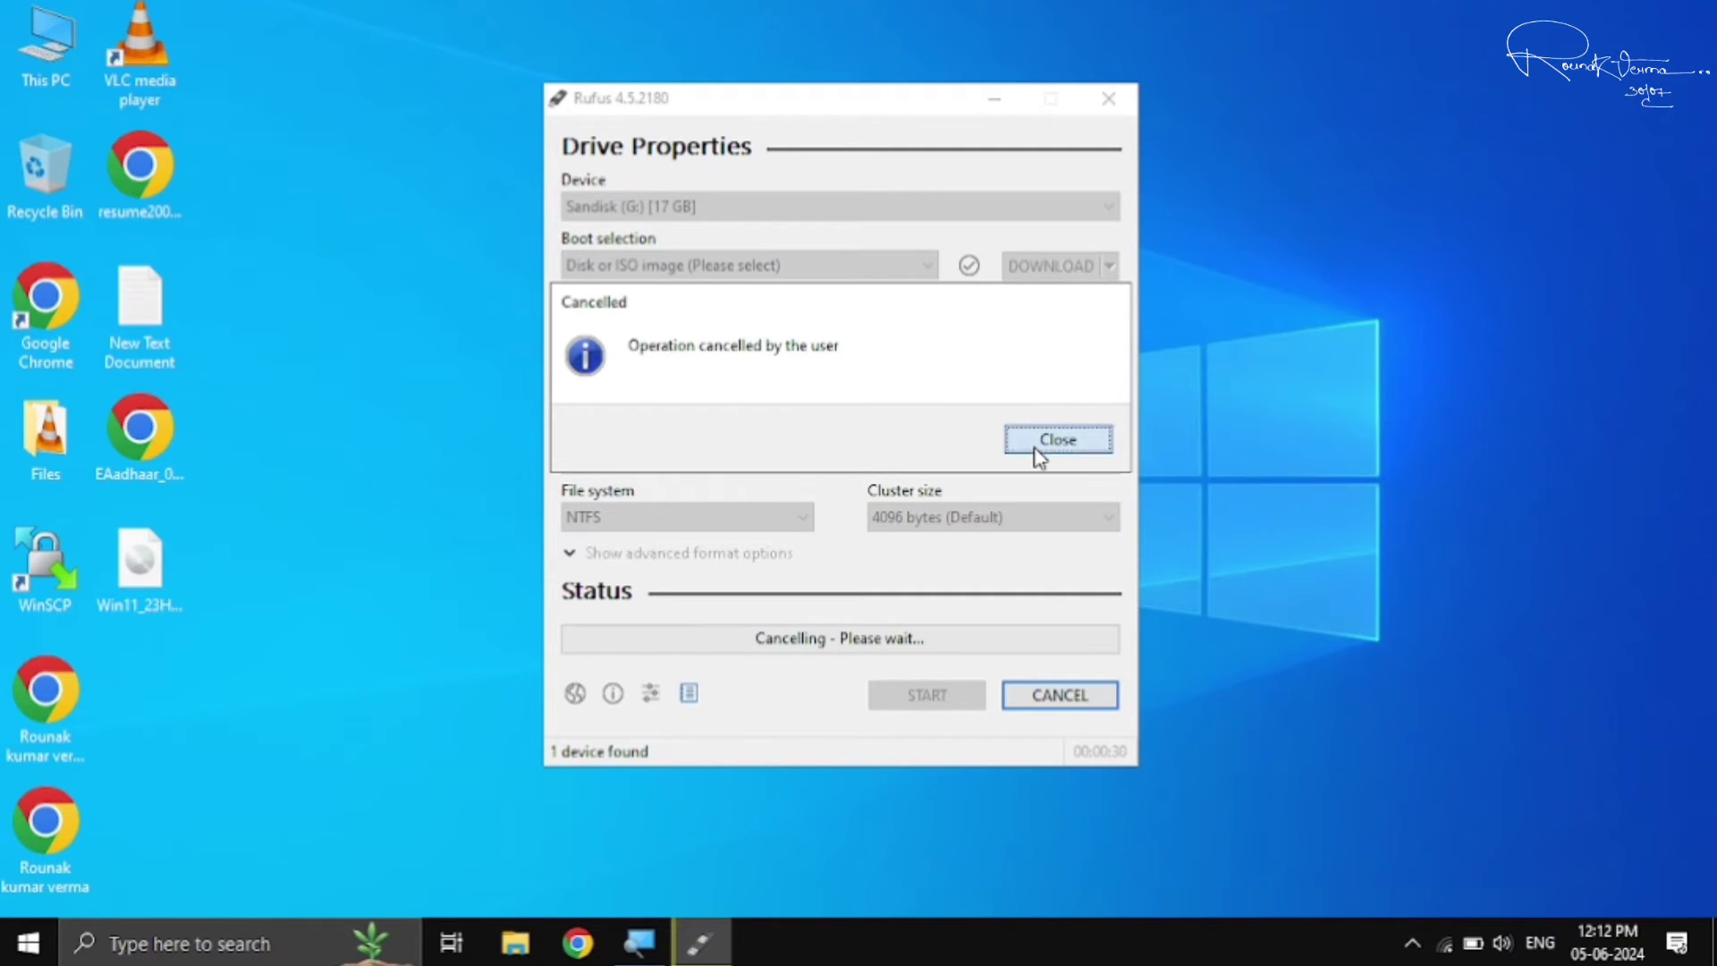
{"action": "left_click", "coordinate": [1042, 439]}
Switch the boot image source from download to select and load Win11_23H2_English_x64v2 from the Desktop
{"action": "left_click", "coordinate": [1109, 268]}
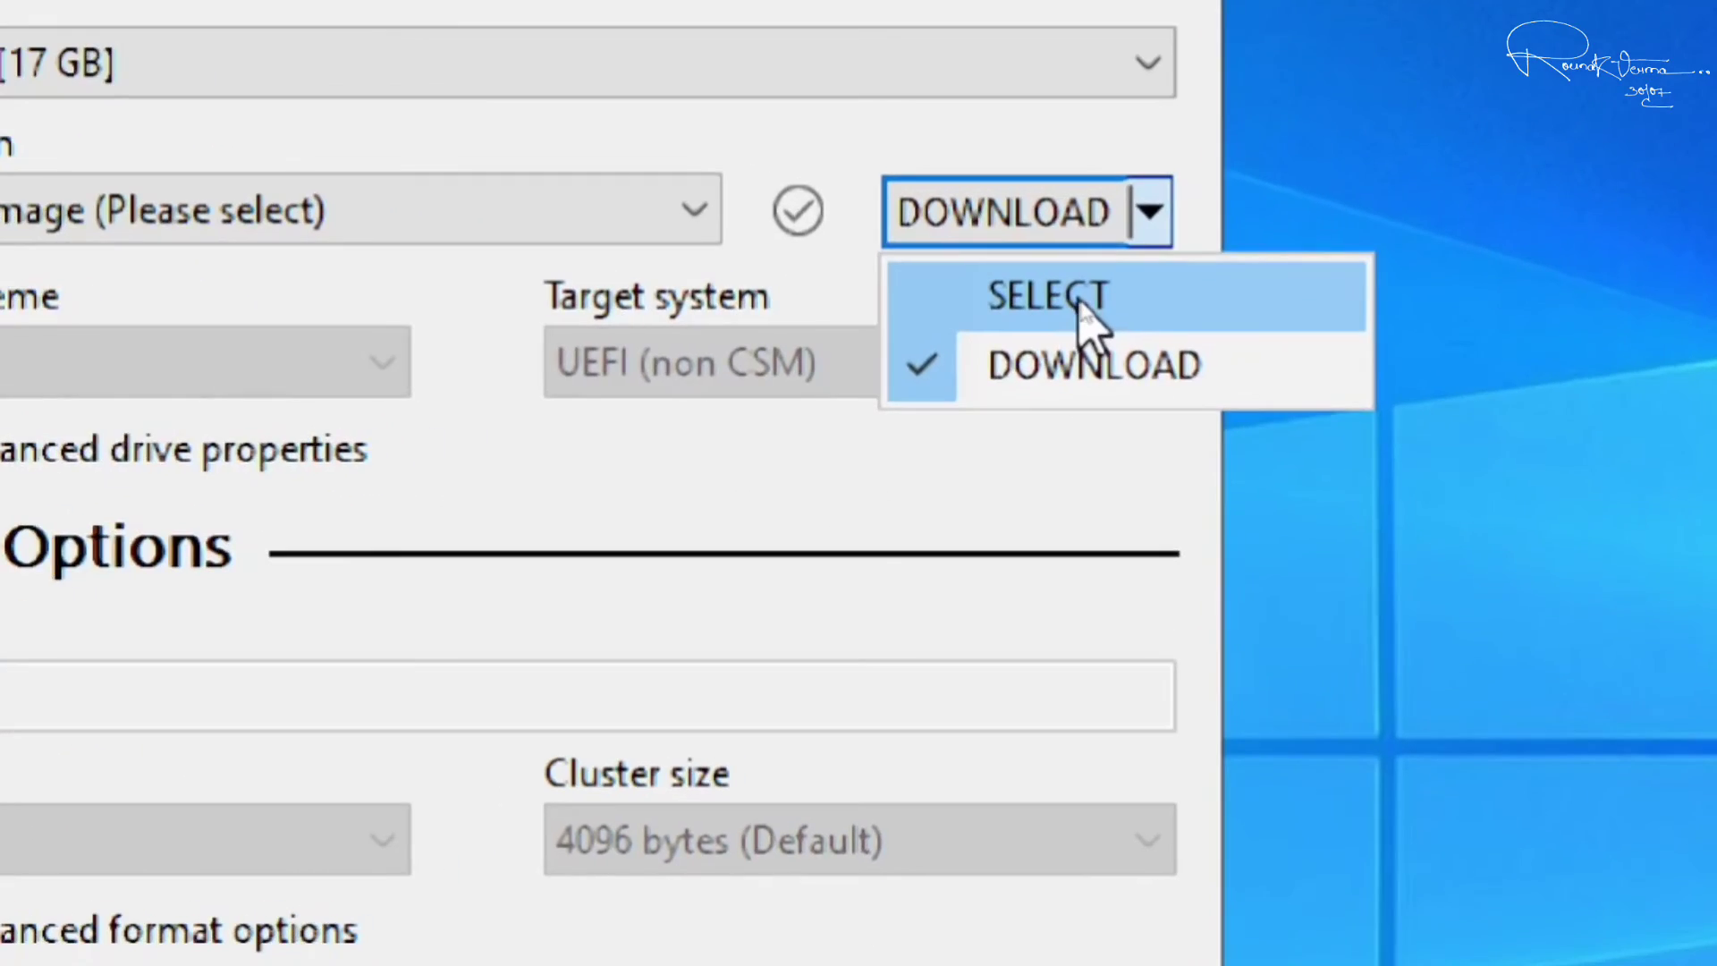
{"action": "left_click", "coordinate": [1084, 307]}
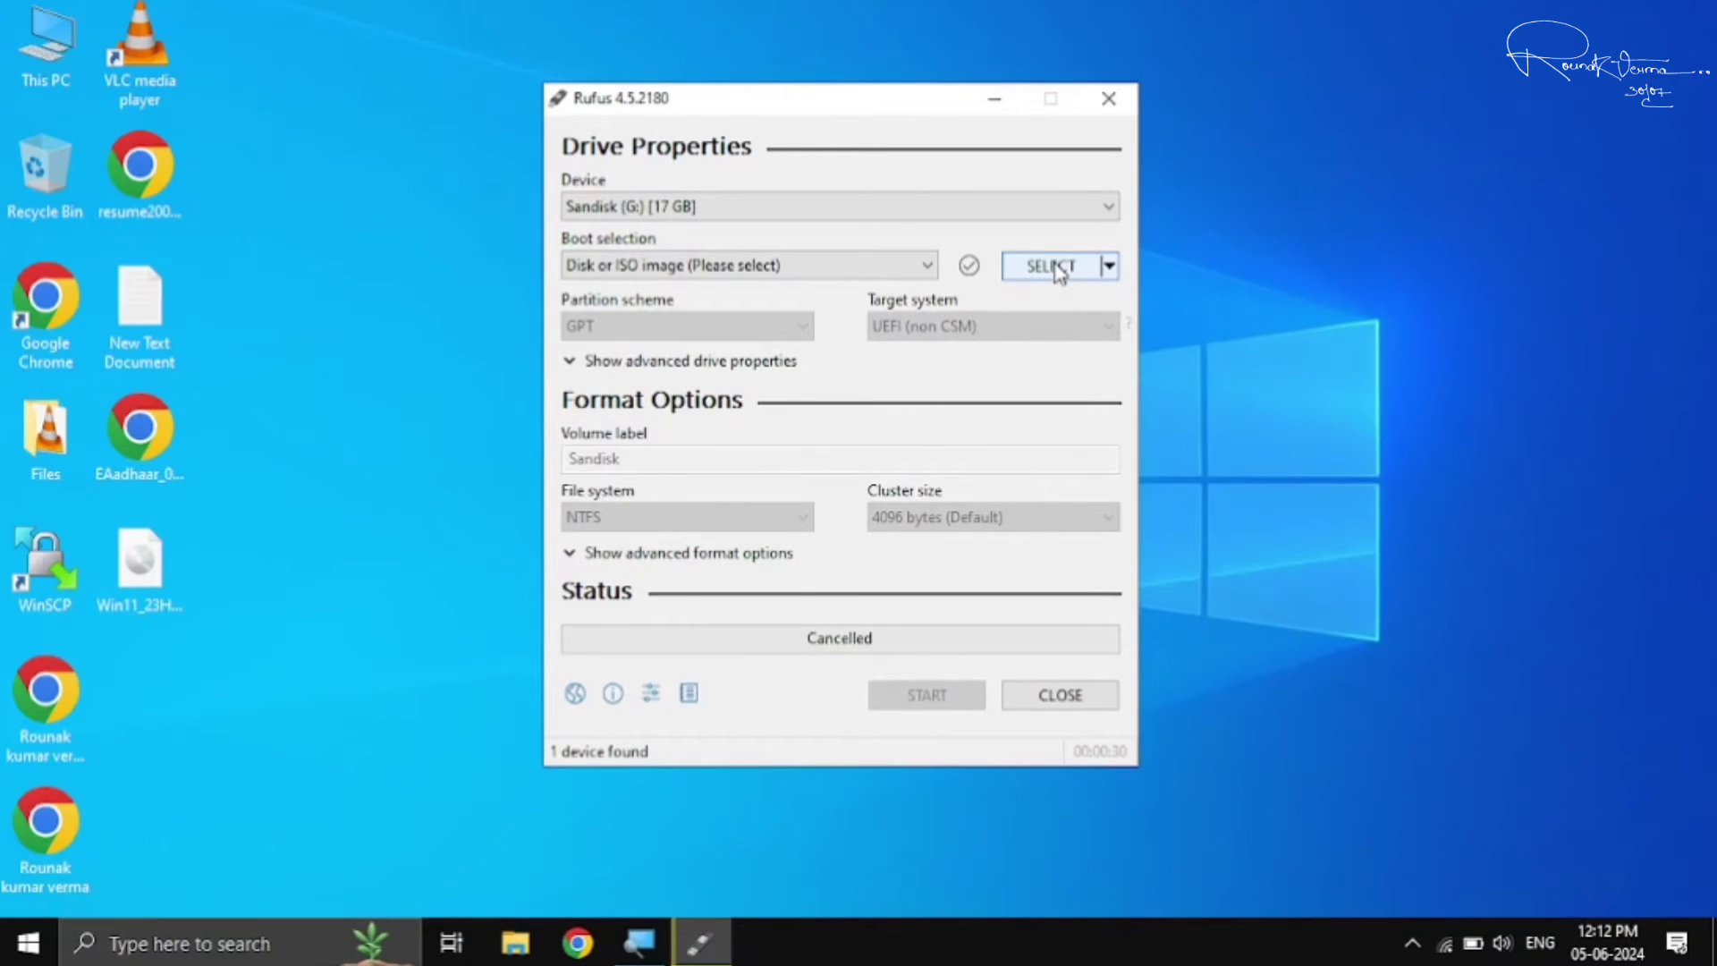
{"action": "left_click", "coordinate": [1017, 213]}
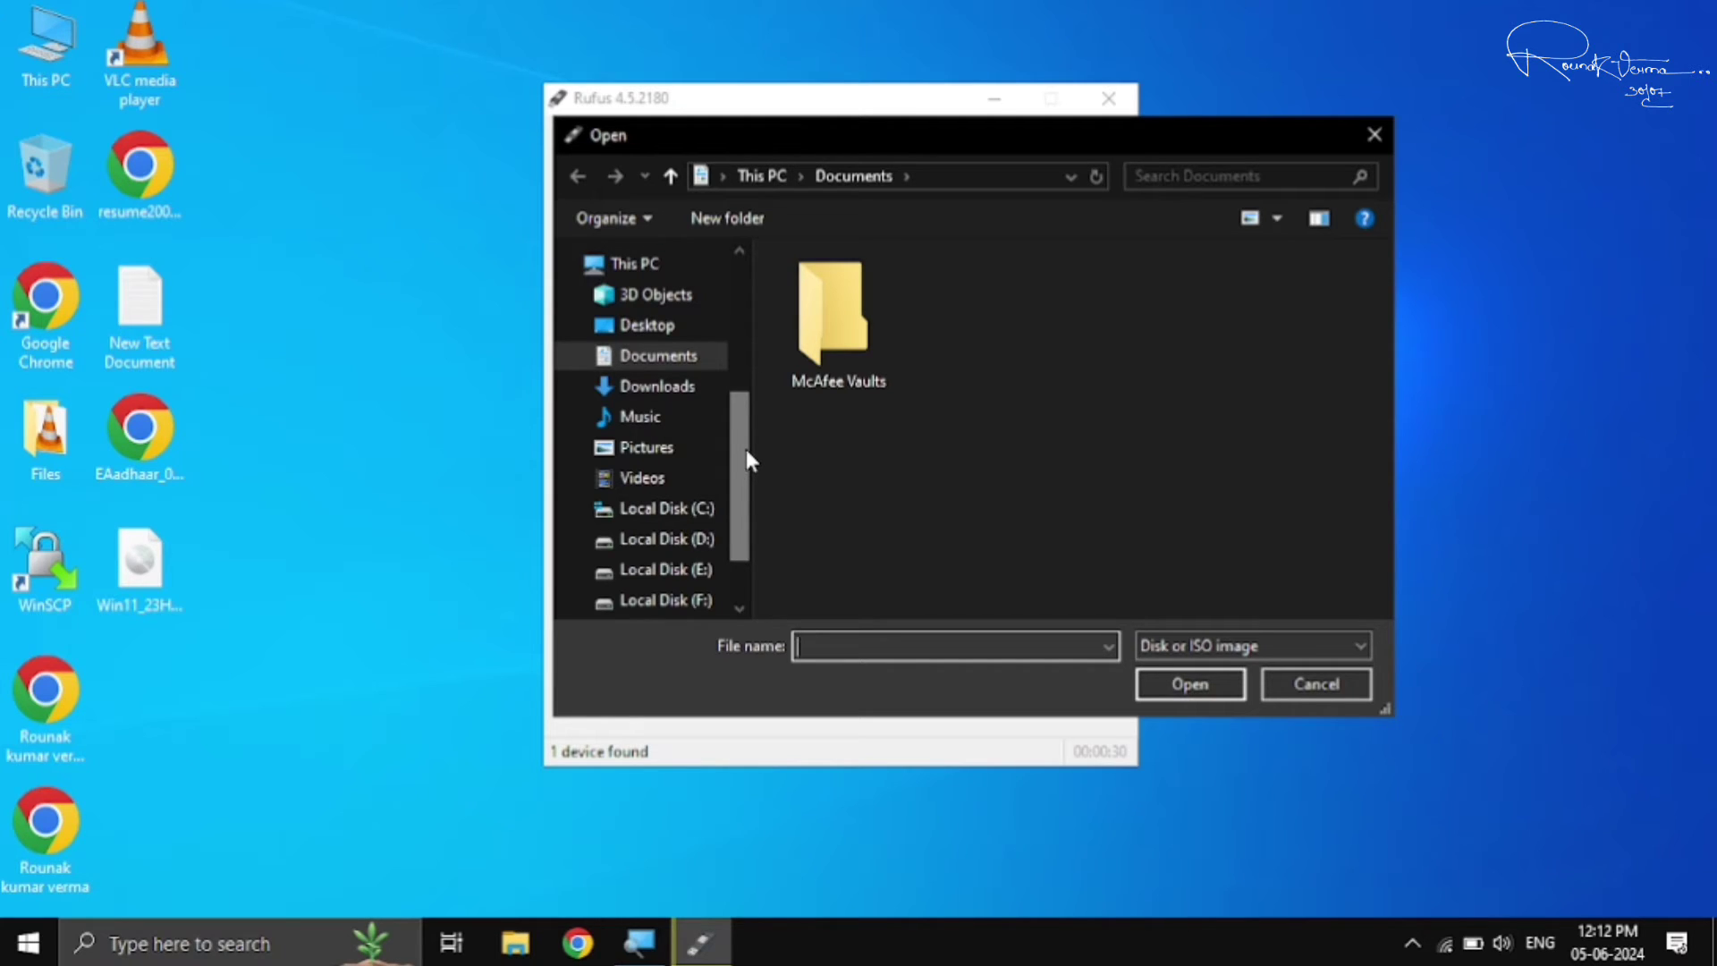
{"action": "left_click_drag", "start_coordinate": [746, 449], "coordinate": [748, 433]}
{"action": "left_click", "coordinate": [659, 357]}
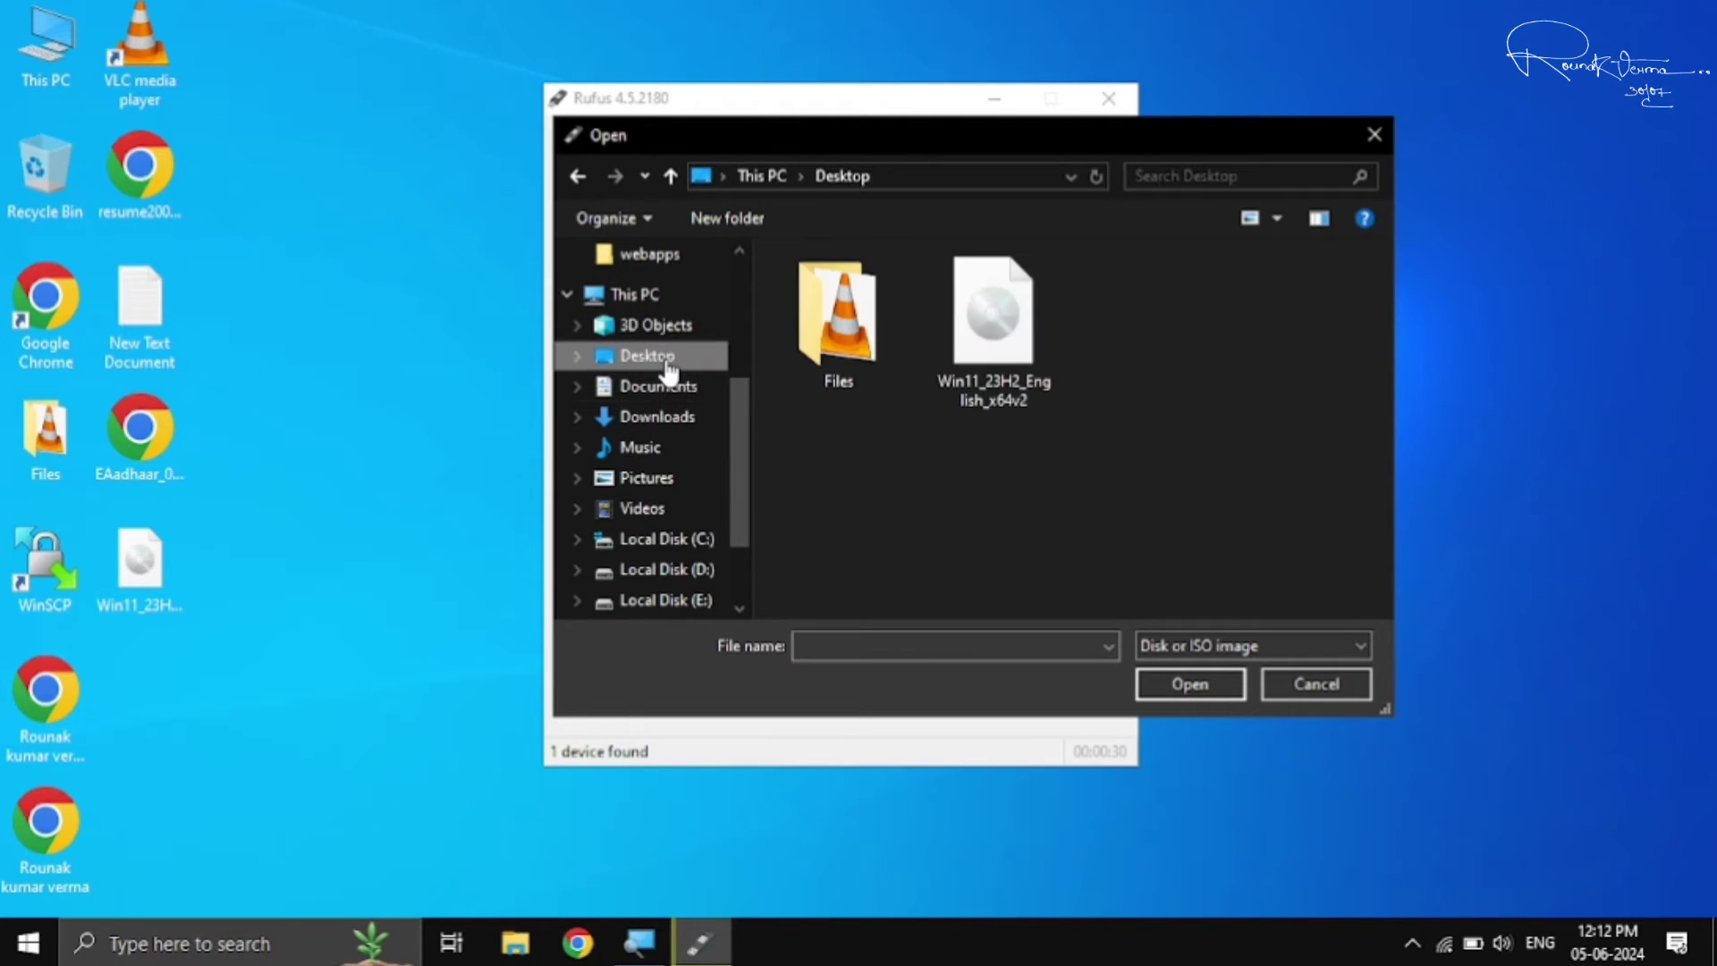
{"action": "left_click", "coordinate": [969, 364]}
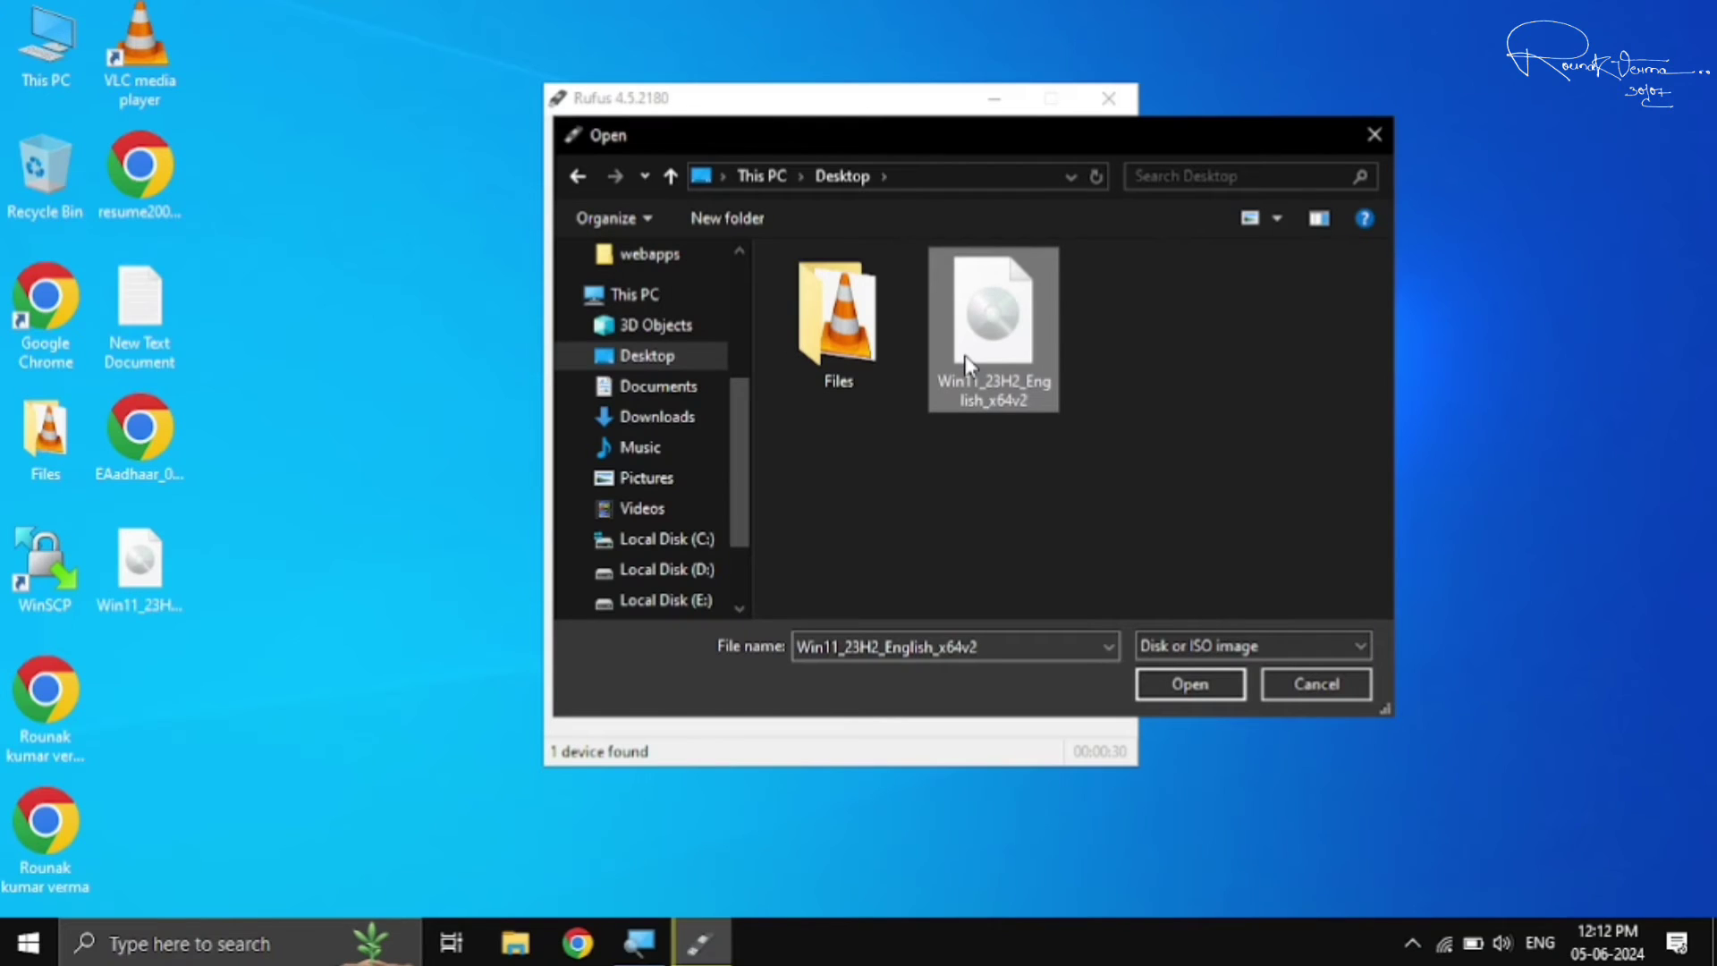
{"action": "left_click", "coordinate": [1179, 685]}
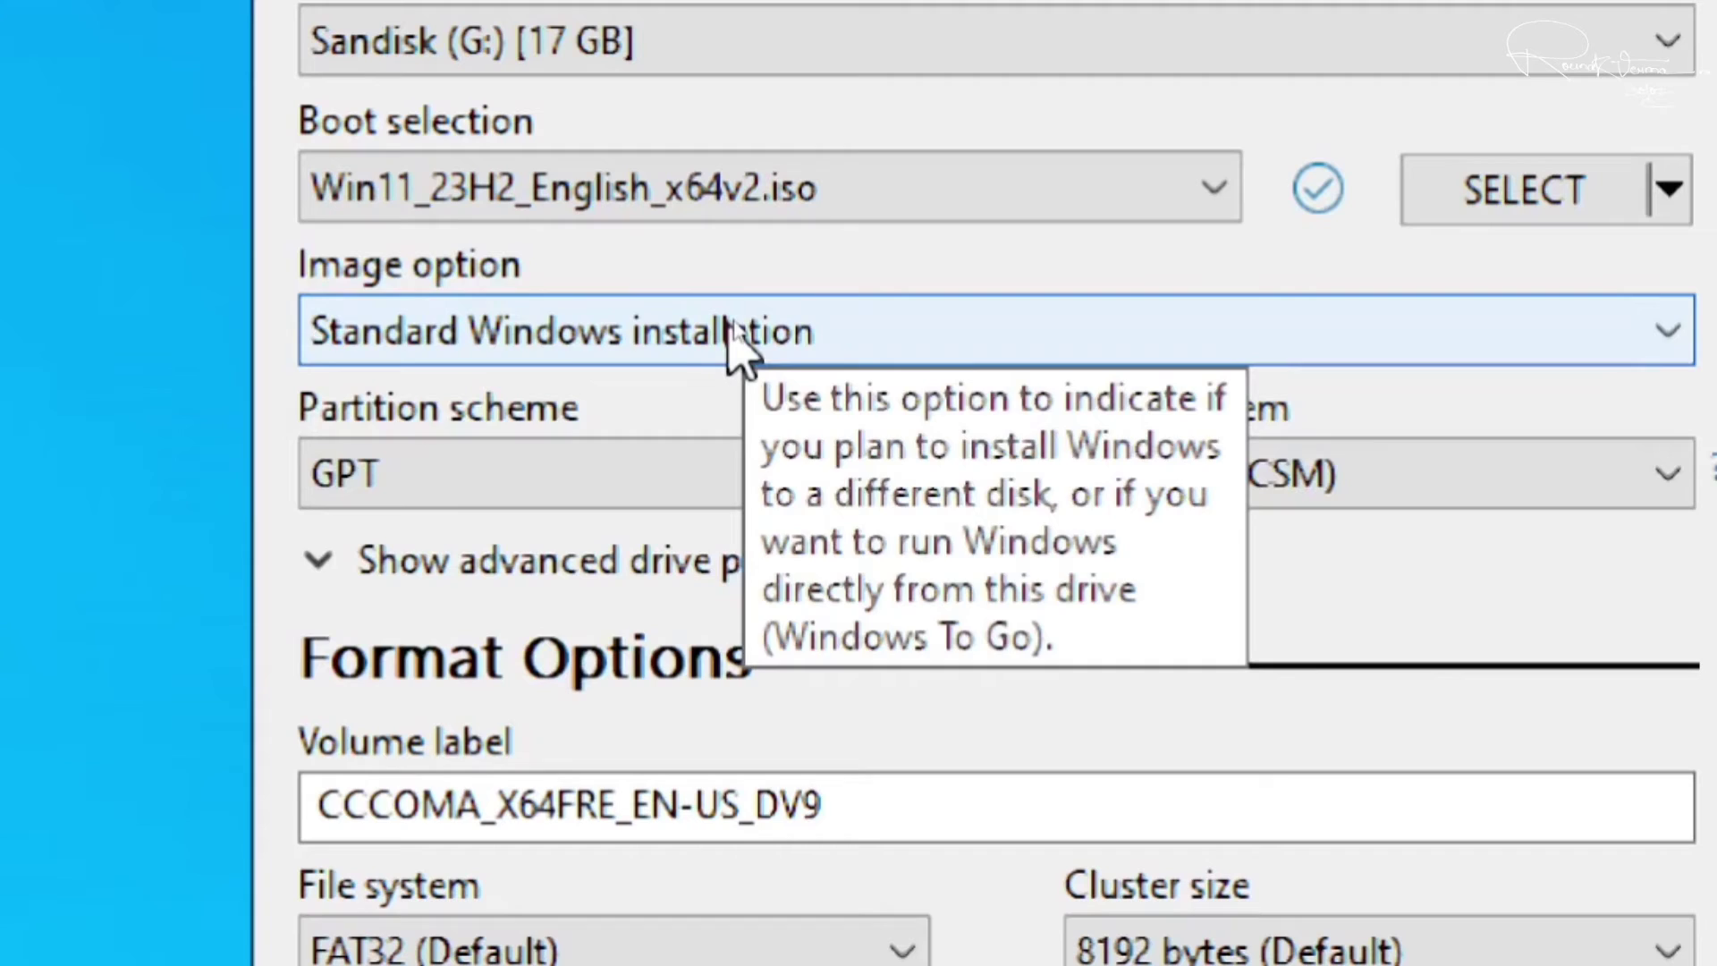
Choose Standard Windows installation as the image option and GPT as the partition scheme
{"action": "left_click", "coordinate": [736, 324]}
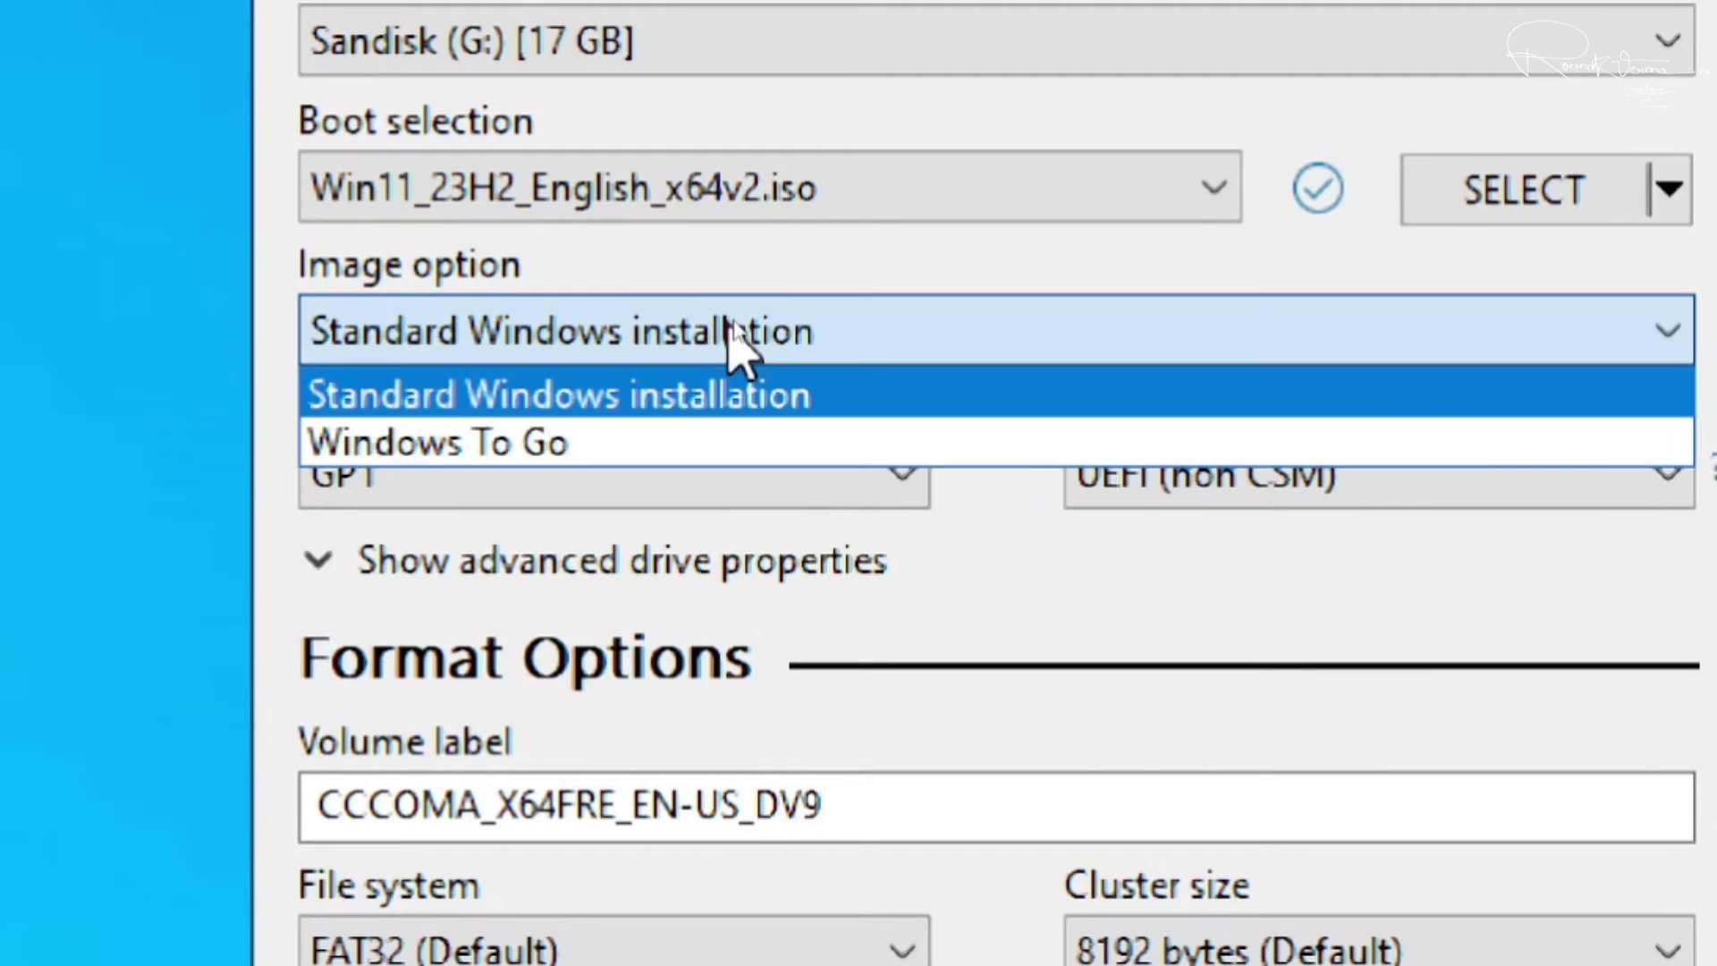
{"action": "left_click", "coordinate": [672, 401]}
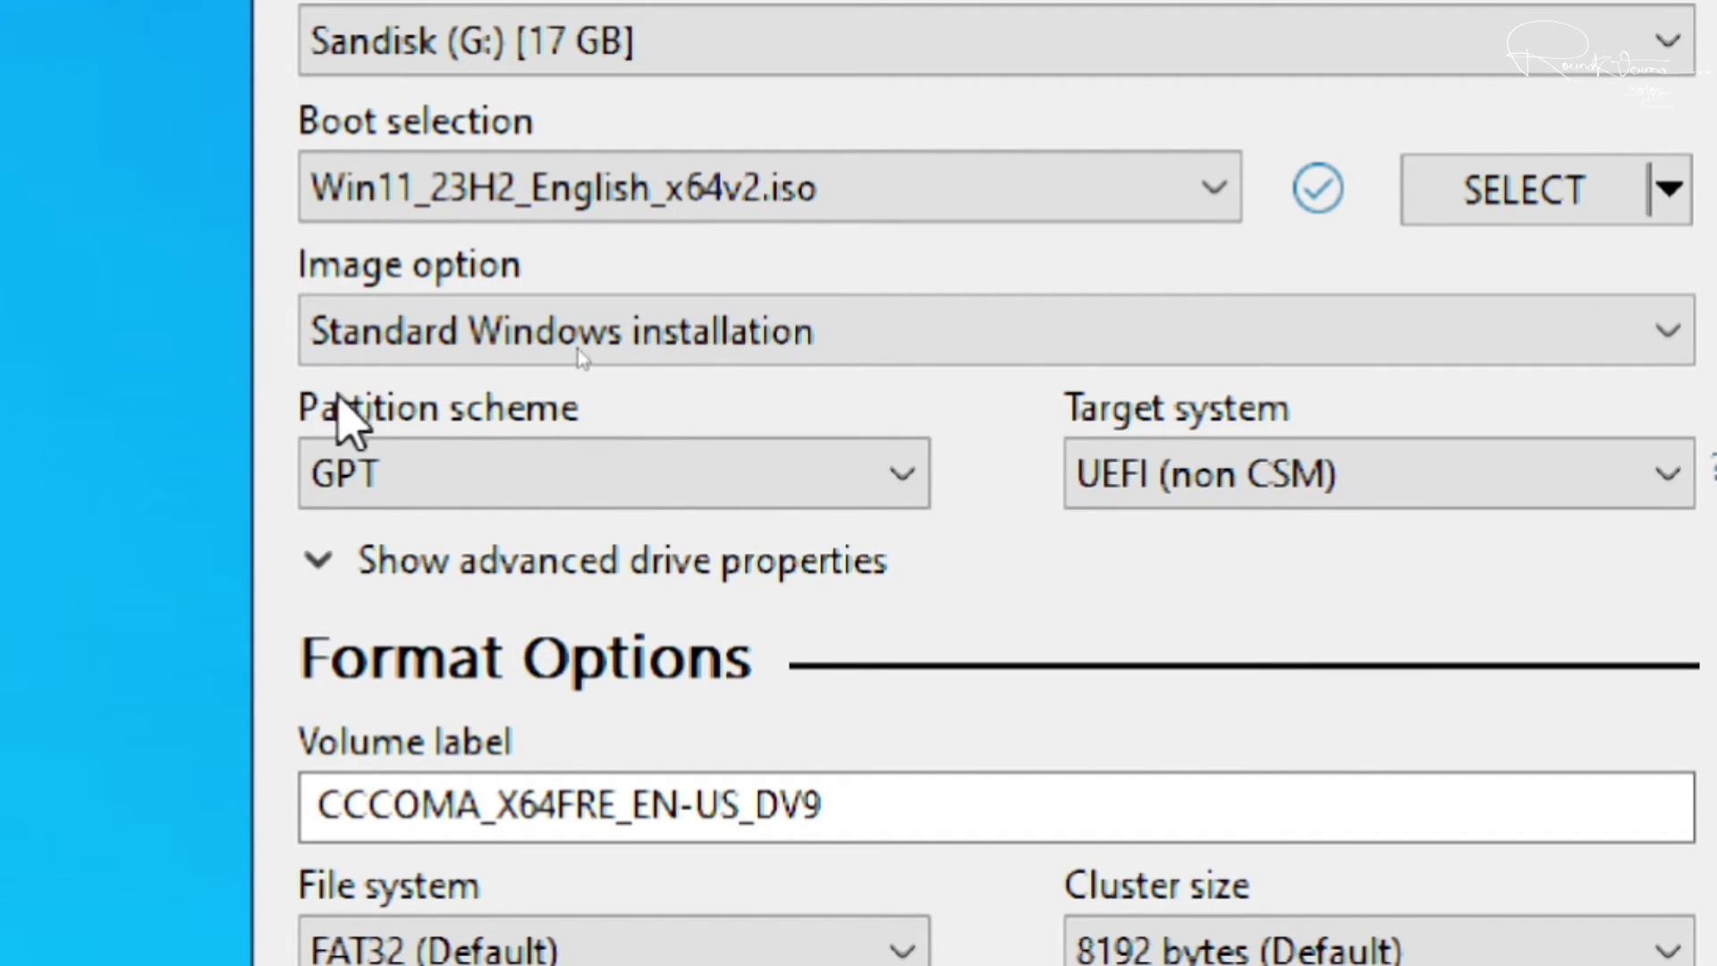
{"action": "left_click", "coordinate": [662, 488]}
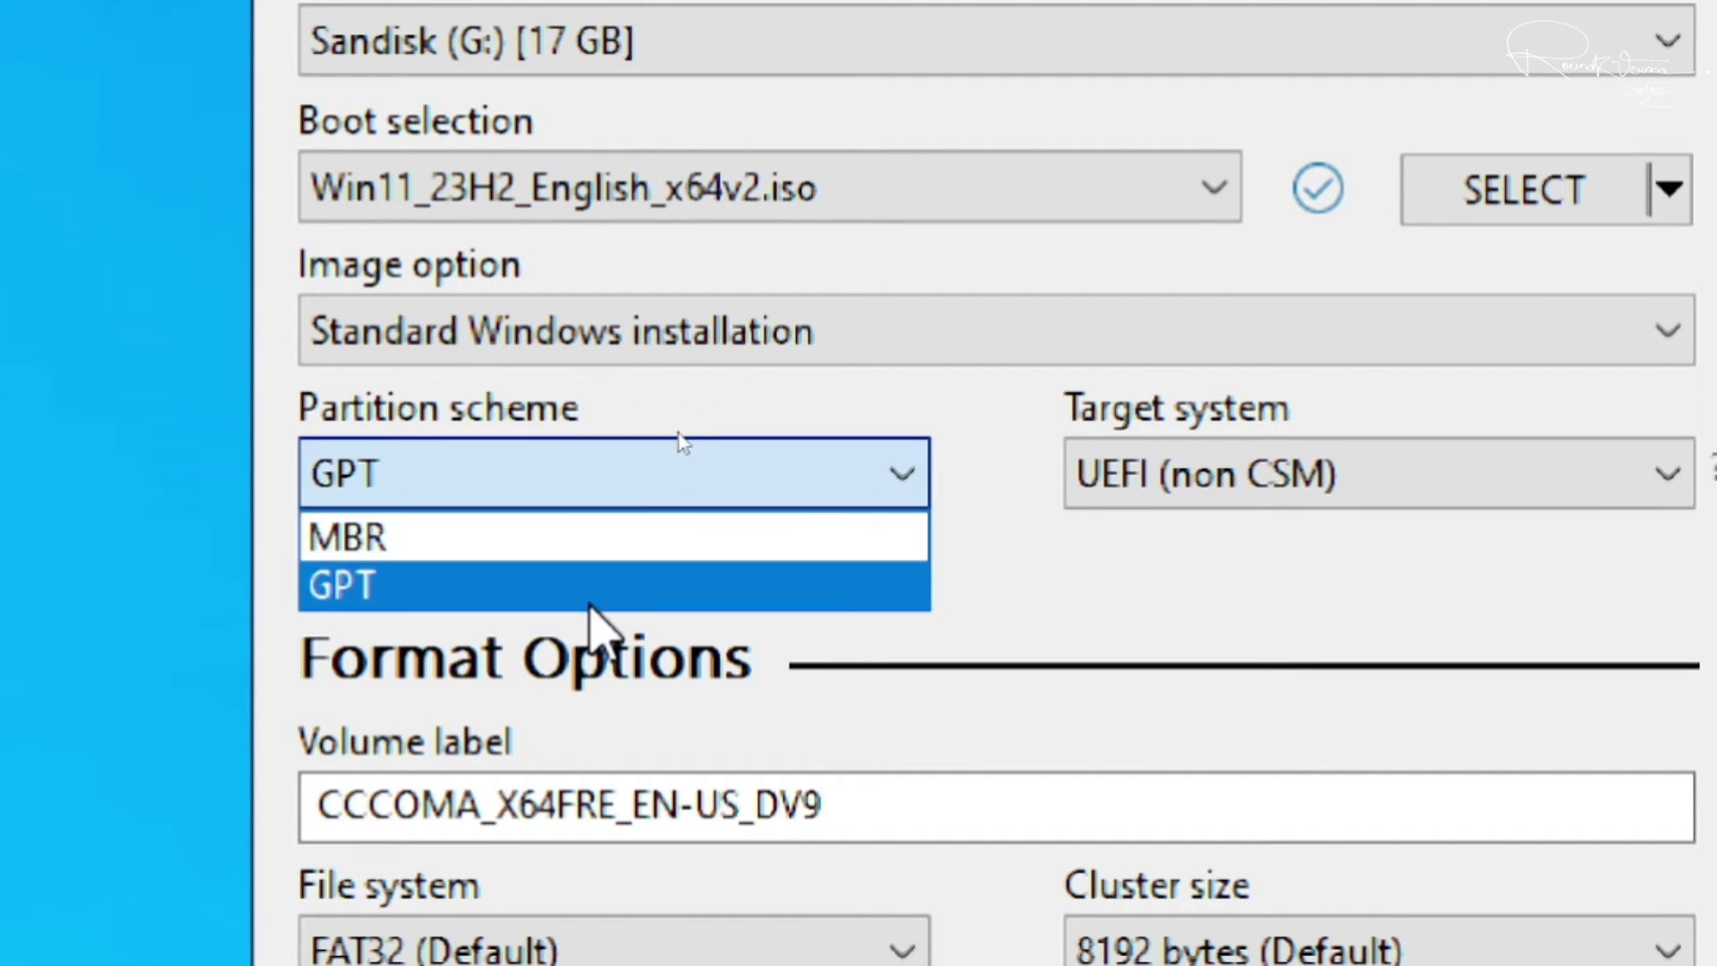
{"action": "left_click", "coordinate": [592, 594]}
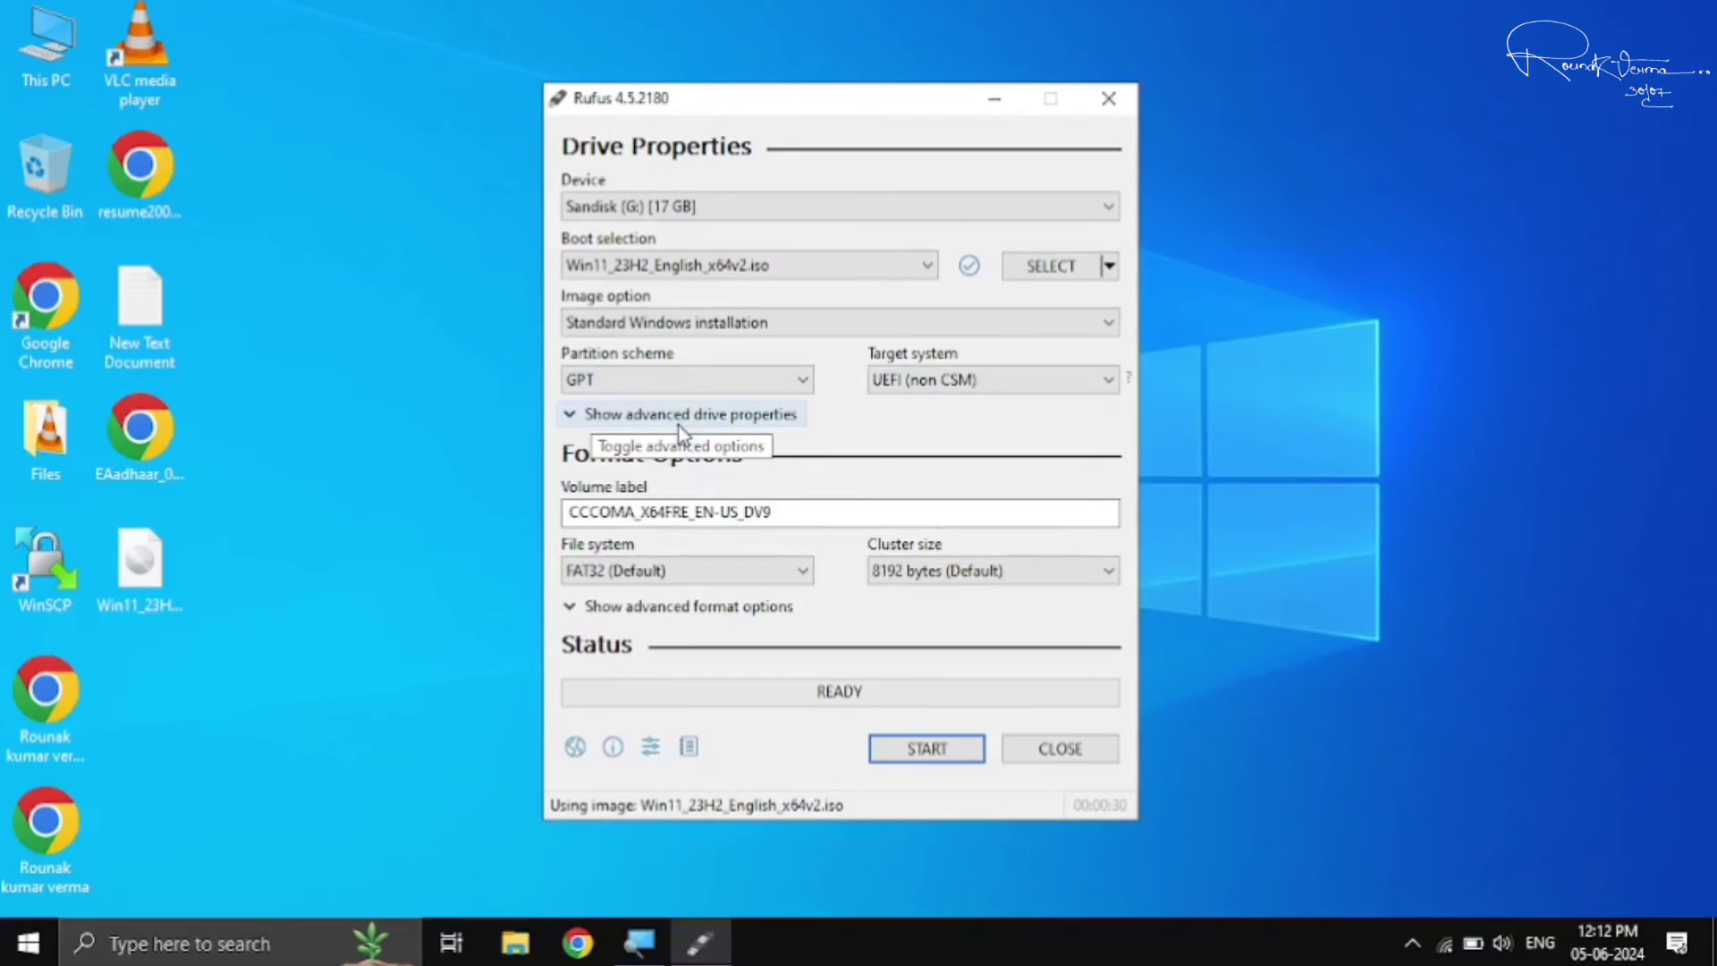
Replace the volume label with Windows 11 and set the file system to NTFS
{"action": "left_click", "coordinate": [804, 512]}
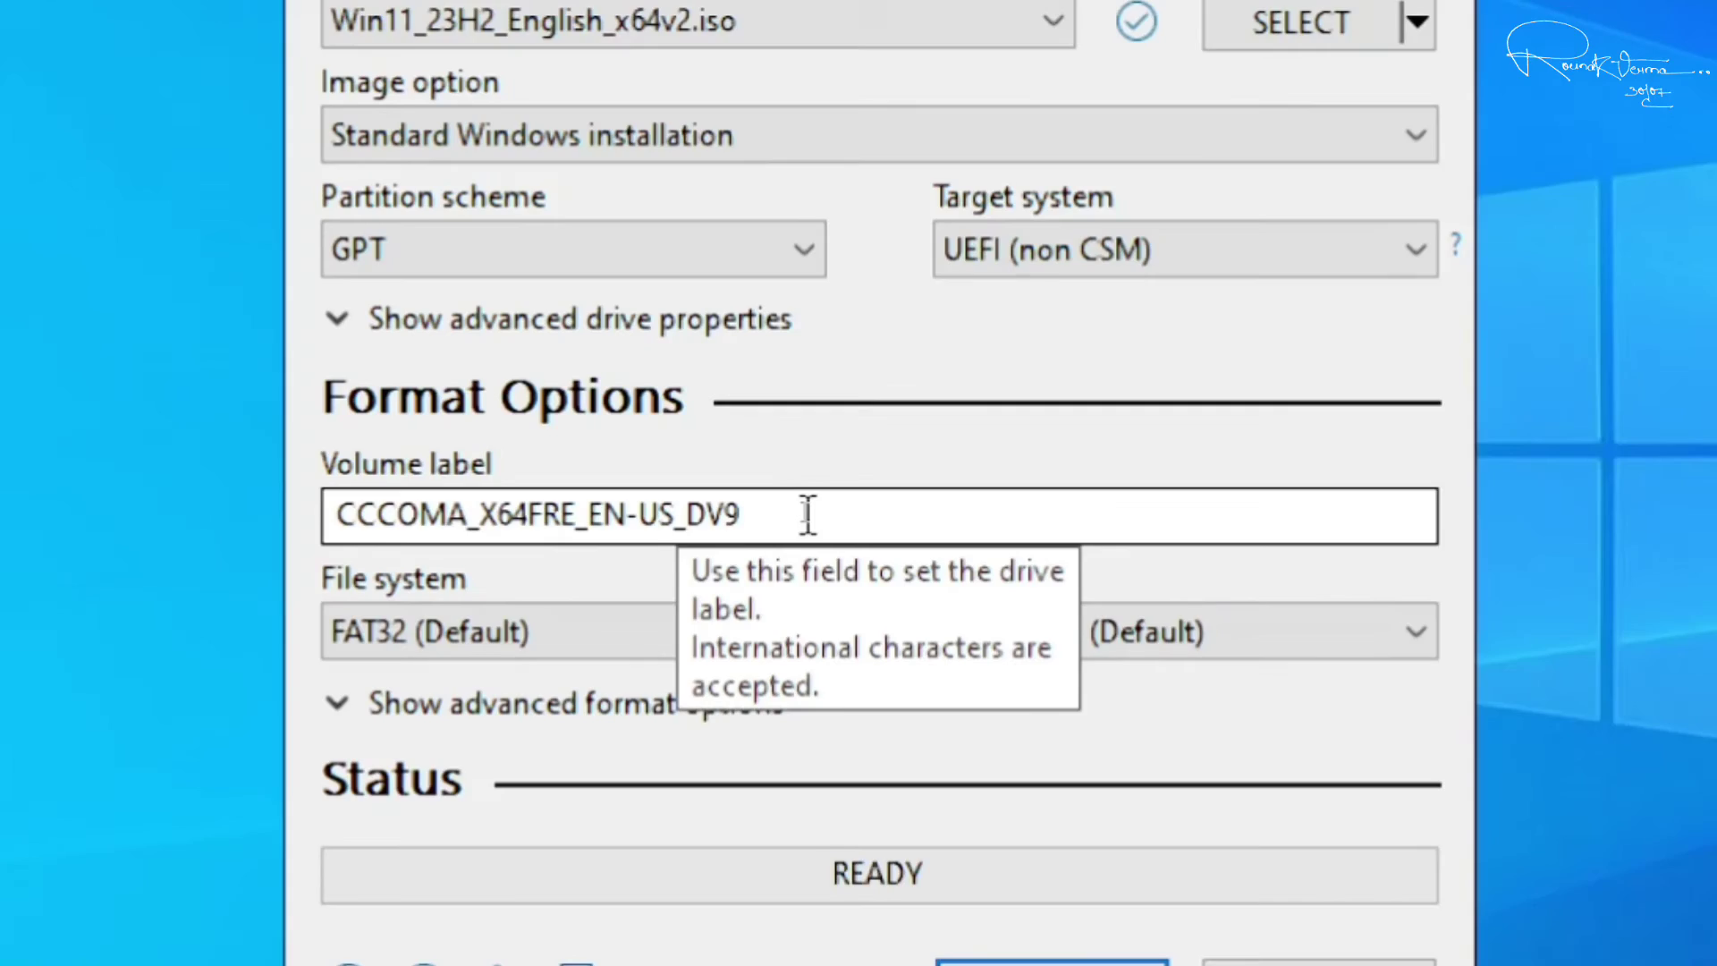
{"action": "key", "text": "BackSpace"}
{"action": "key", "text": "BackSpace"}
{"action": "key", "text": "BackSpace"}
{"action": "key", "text": "BackSpace"}
{"action": "key", "text": "BackSpace"}
{"action": "key", "text": "BackSpace"}
{"action": "key", "text": "BackSpace"}
{"action": "key", "text": "BackSpace"}
{"action": "key", "text": "BackSpace"}
{"action": "key", "text": "BackSpace"}
{"action": "key", "text": "BackSpace"}
{"action": "key", "text": "BackSpace"}
{"action": "key", "text": "BackSpace"}
{"action": "key", "text": "BackSpace"}
{"action": "key", "text": "BackSpace"}
{"action": "key", "text": "BackSpace"}
{"action": "key", "text": "BackSpace"}
{"action": "key", "text": "BackSpace"}
{"action": "key", "text": "BackSpace"}
{"action": "key", "text": "BackSpace"}
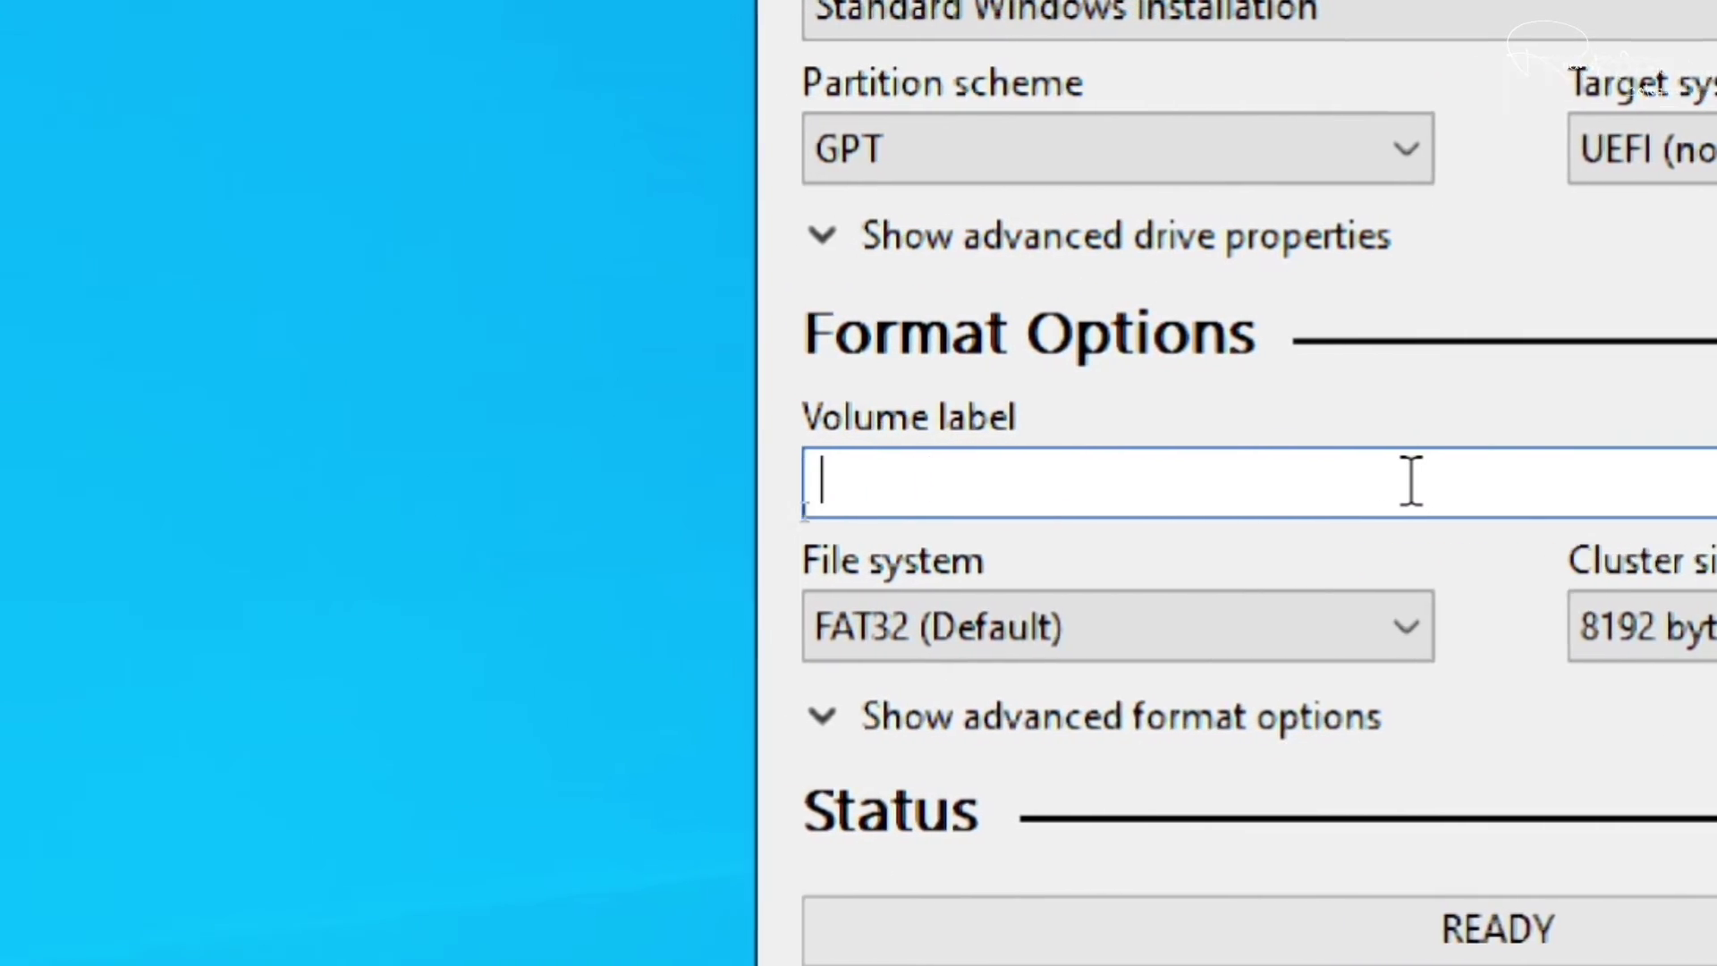
{"action": "type", "text": "Windows 11"}
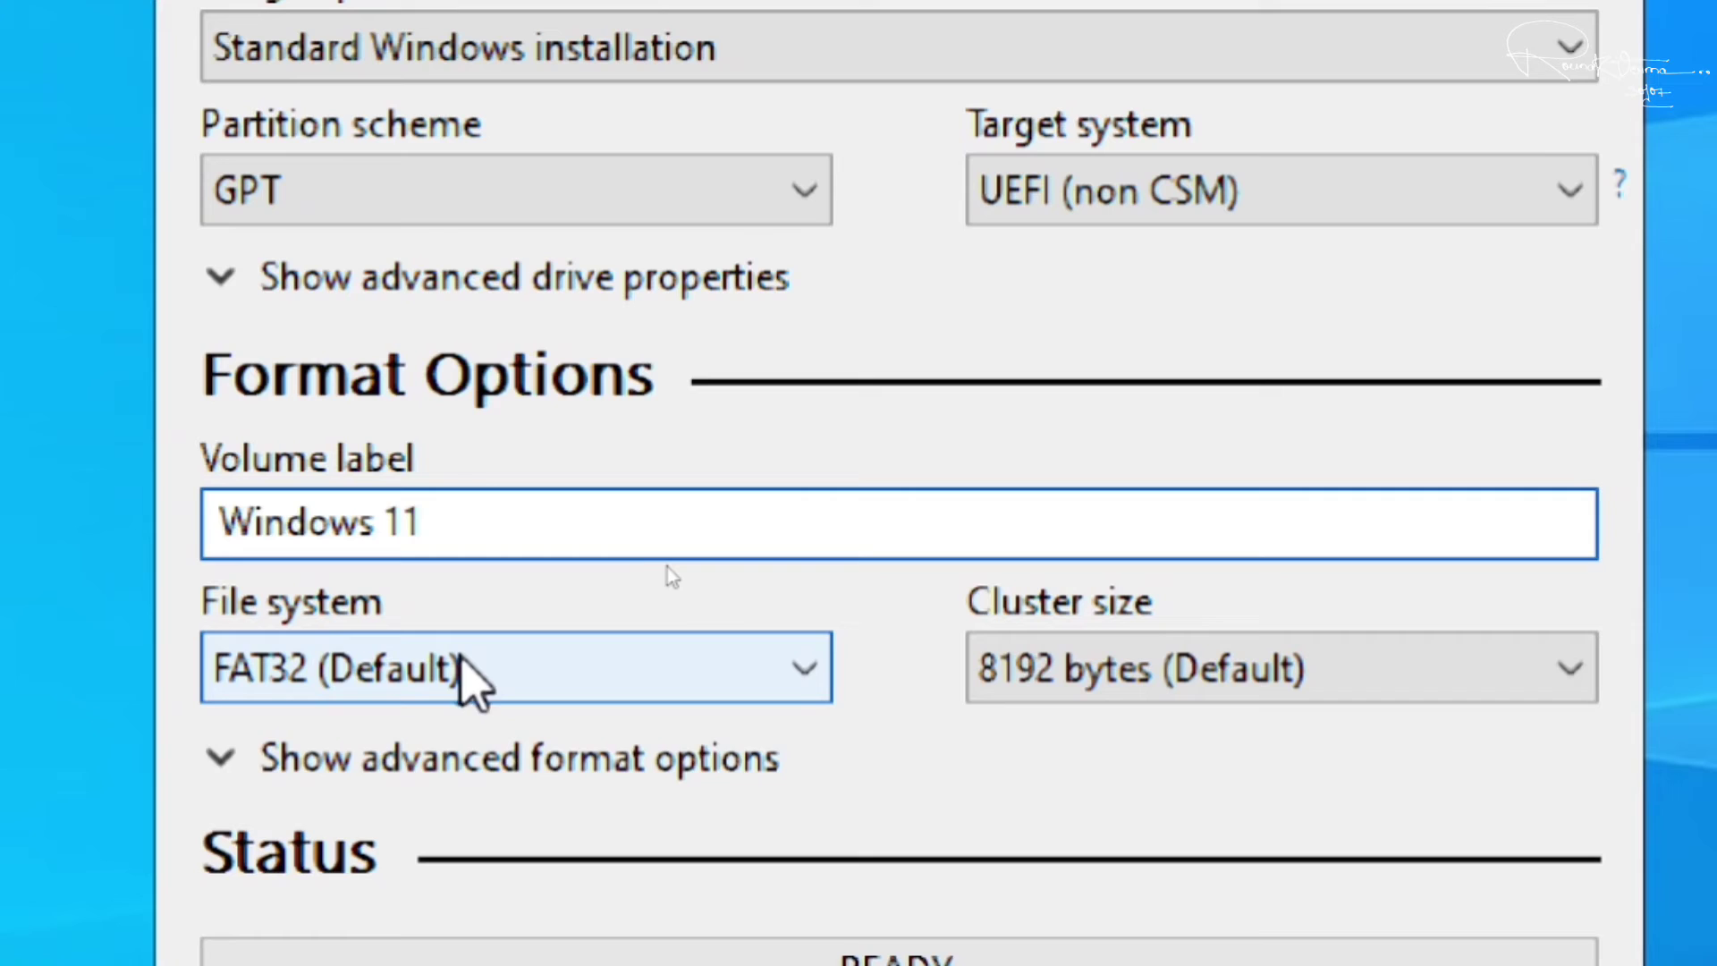
{"action": "left_click", "coordinate": [615, 605]}
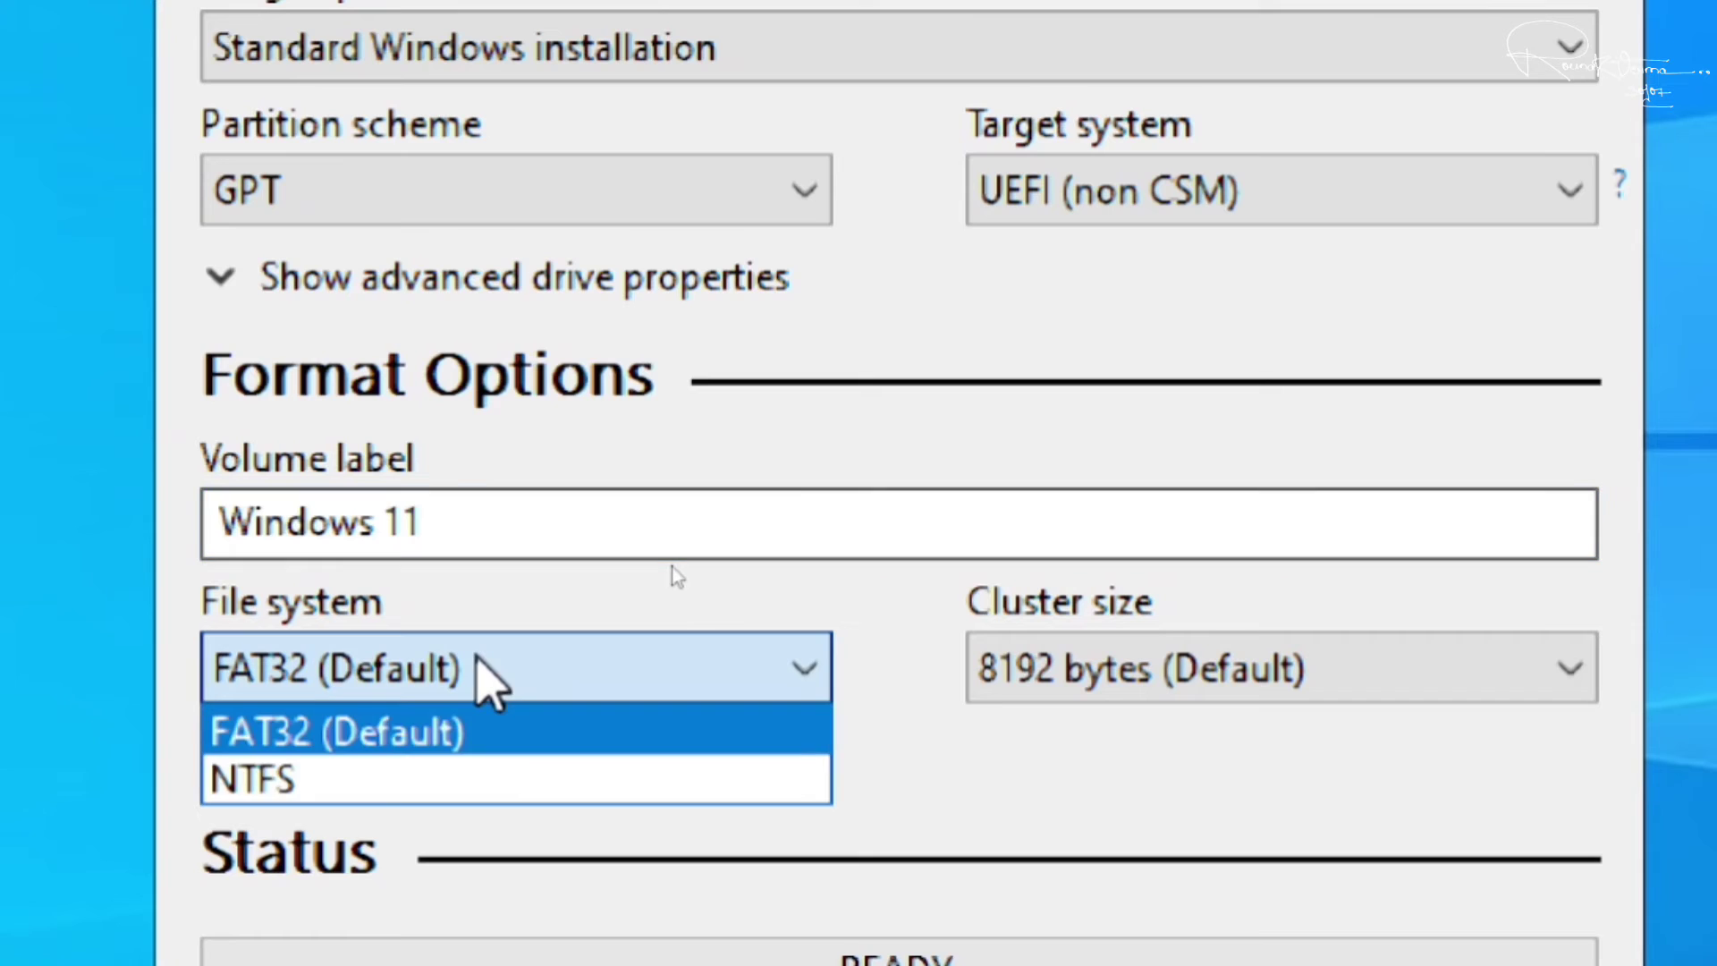
{"action": "left_click", "coordinate": [407, 791]}
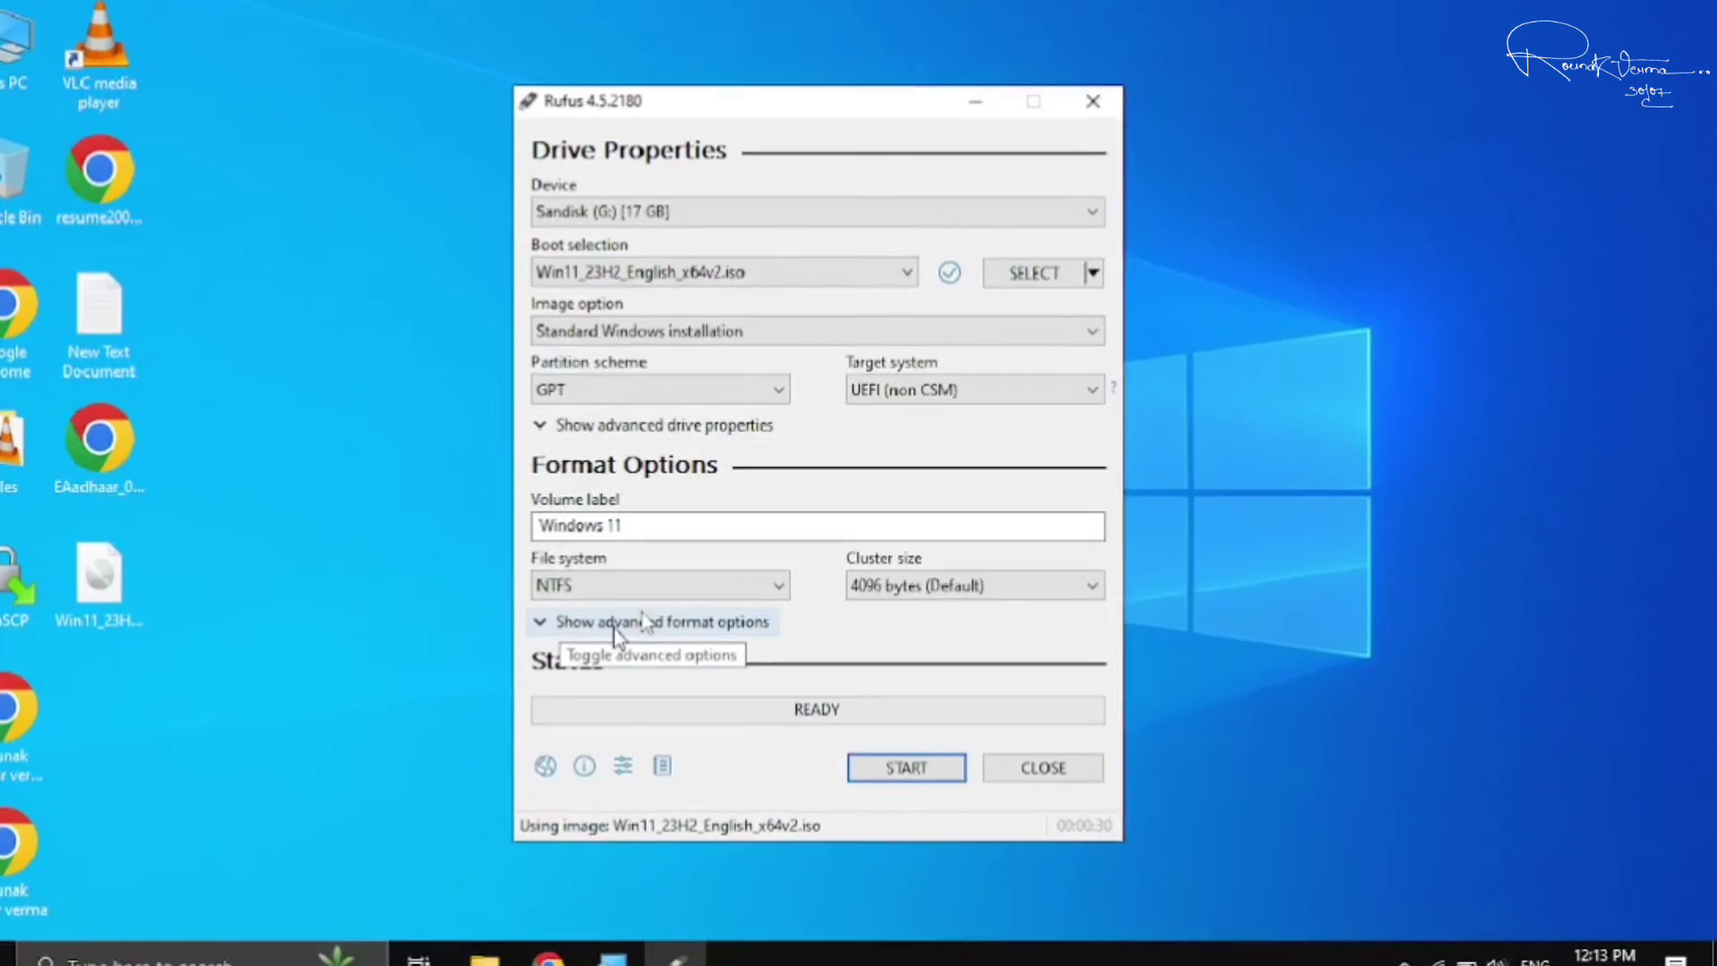
Start the creation and enable BitLocker and data collection disabling, matching regional options, local account creation, and removal of the RAM, Secure Boot and TPM 2.0 requirements
{"action": "left_click", "coordinate": [910, 773]}
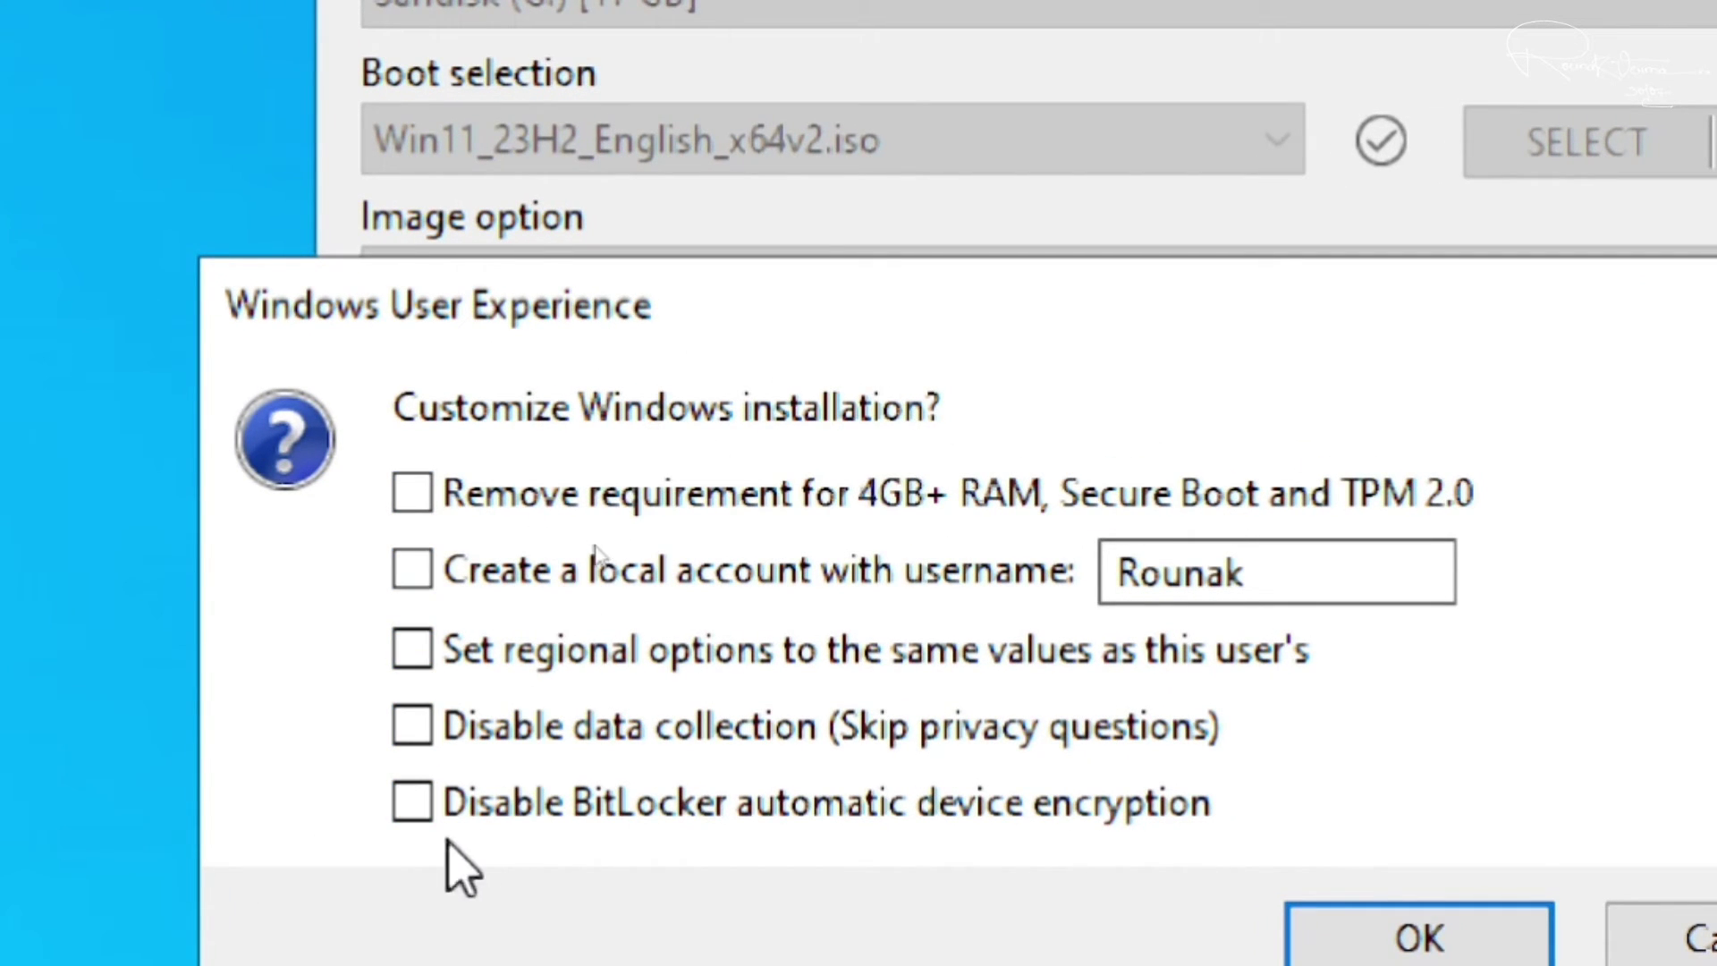
{"action": "left_click", "coordinate": [428, 803]}
{"action": "left_click", "coordinate": [416, 731]}
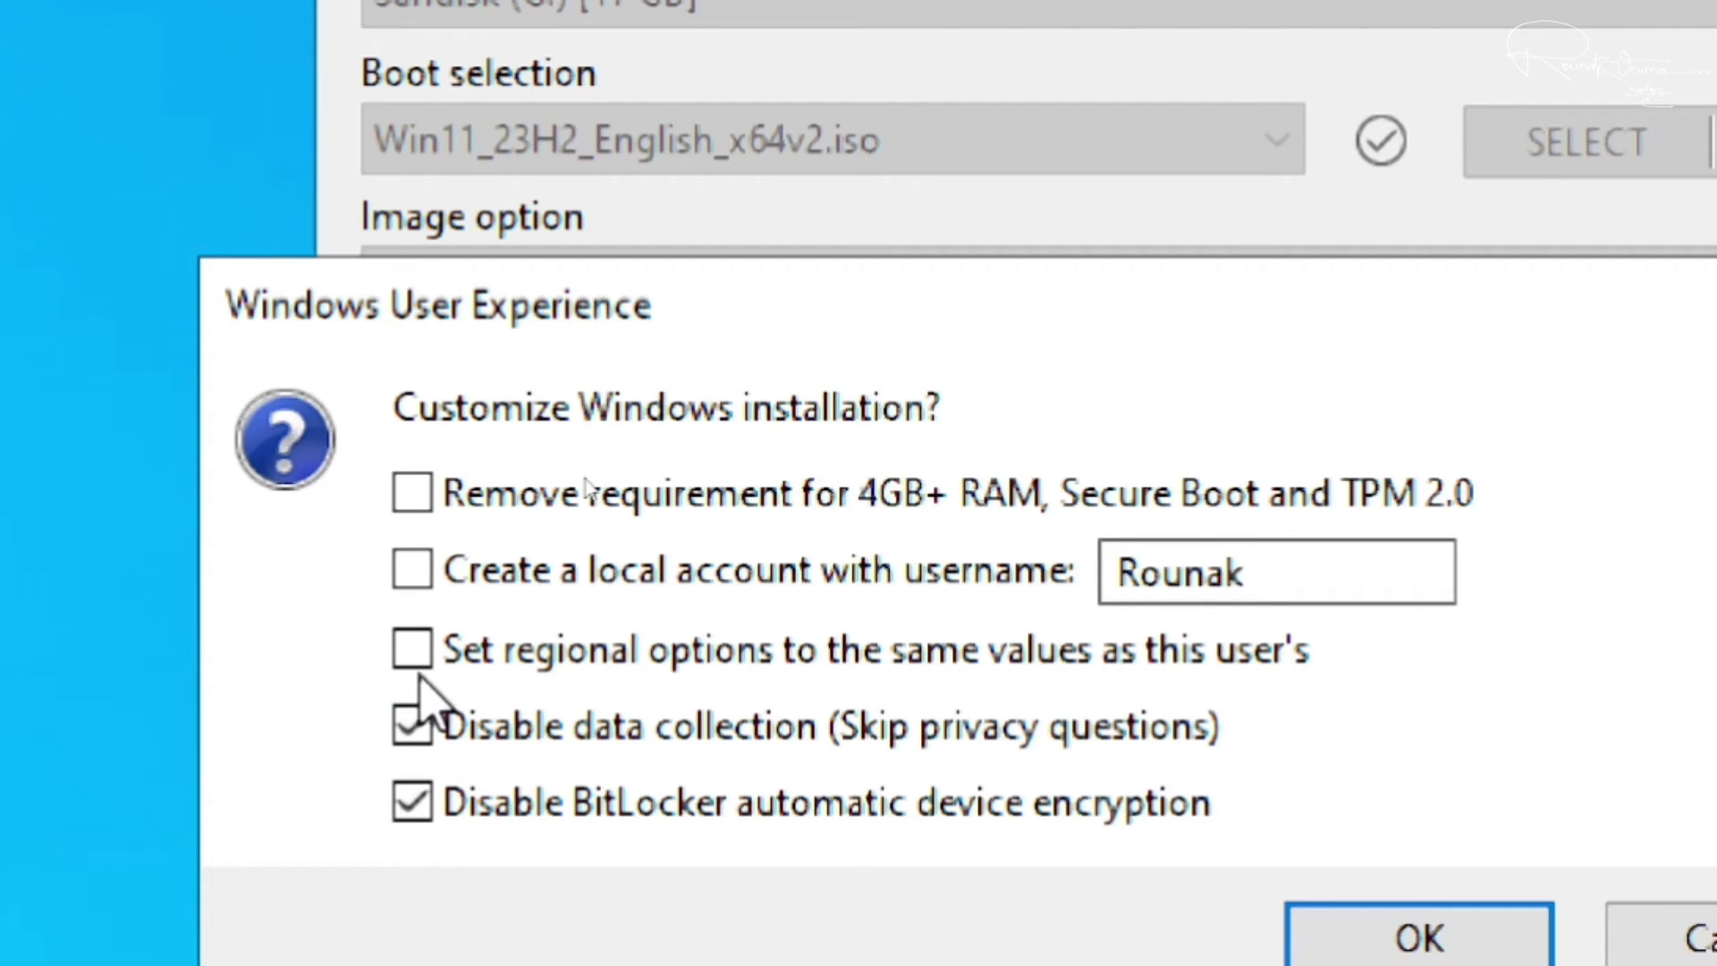
{"action": "left_click", "coordinate": [414, 658]}
{"action": "left_click", "coordinate": [414, 582]}
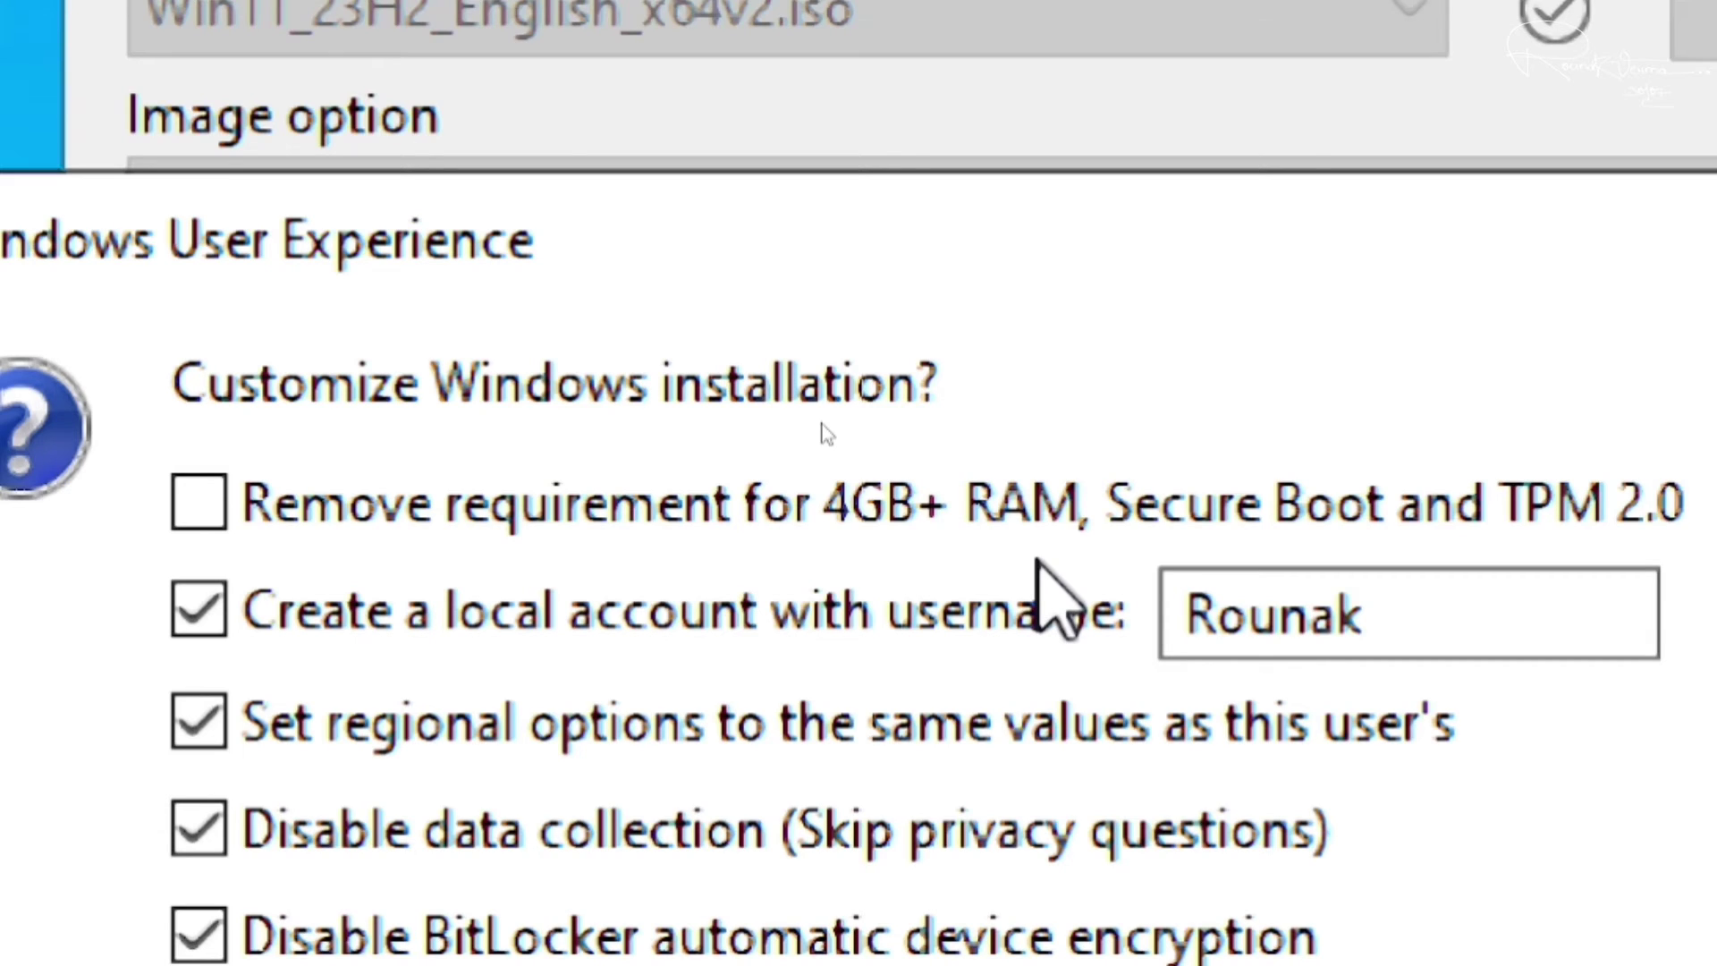
{"action": "left_click", "coordinate": [196, 499]}
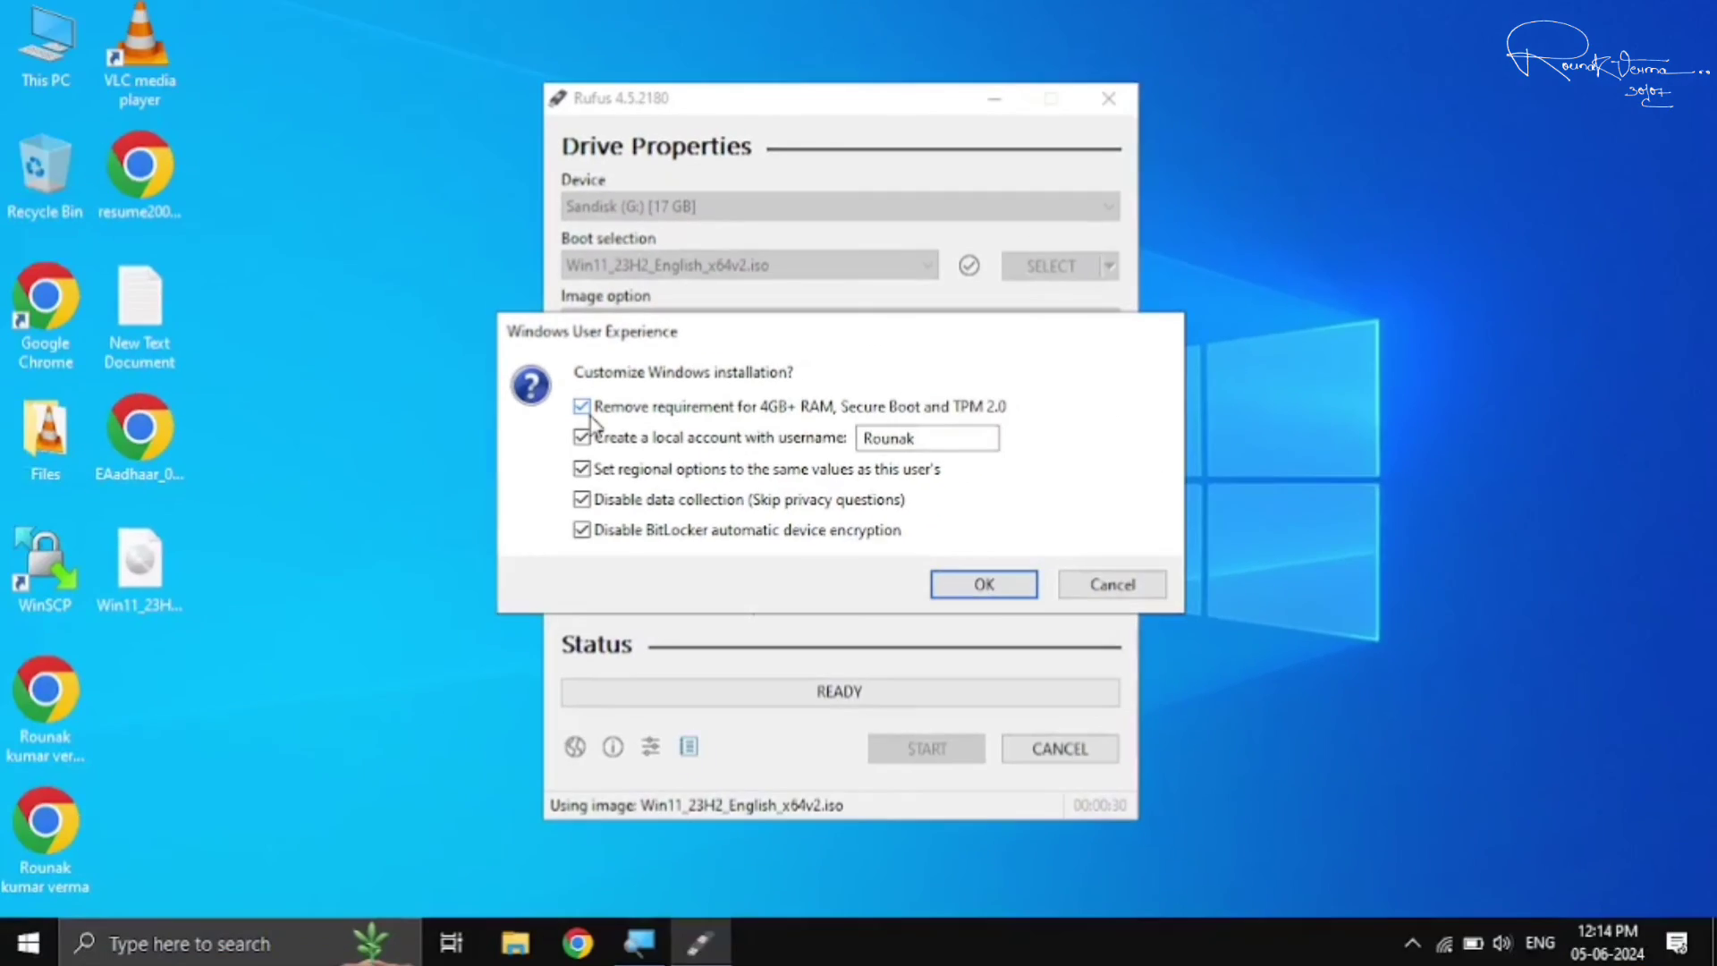
Accept the customizations, confirm erasing the Sandisk (G:) drive to write the image, and close Rufus when finished
{"action": "left_click", "coordinate": [1005, 592]}
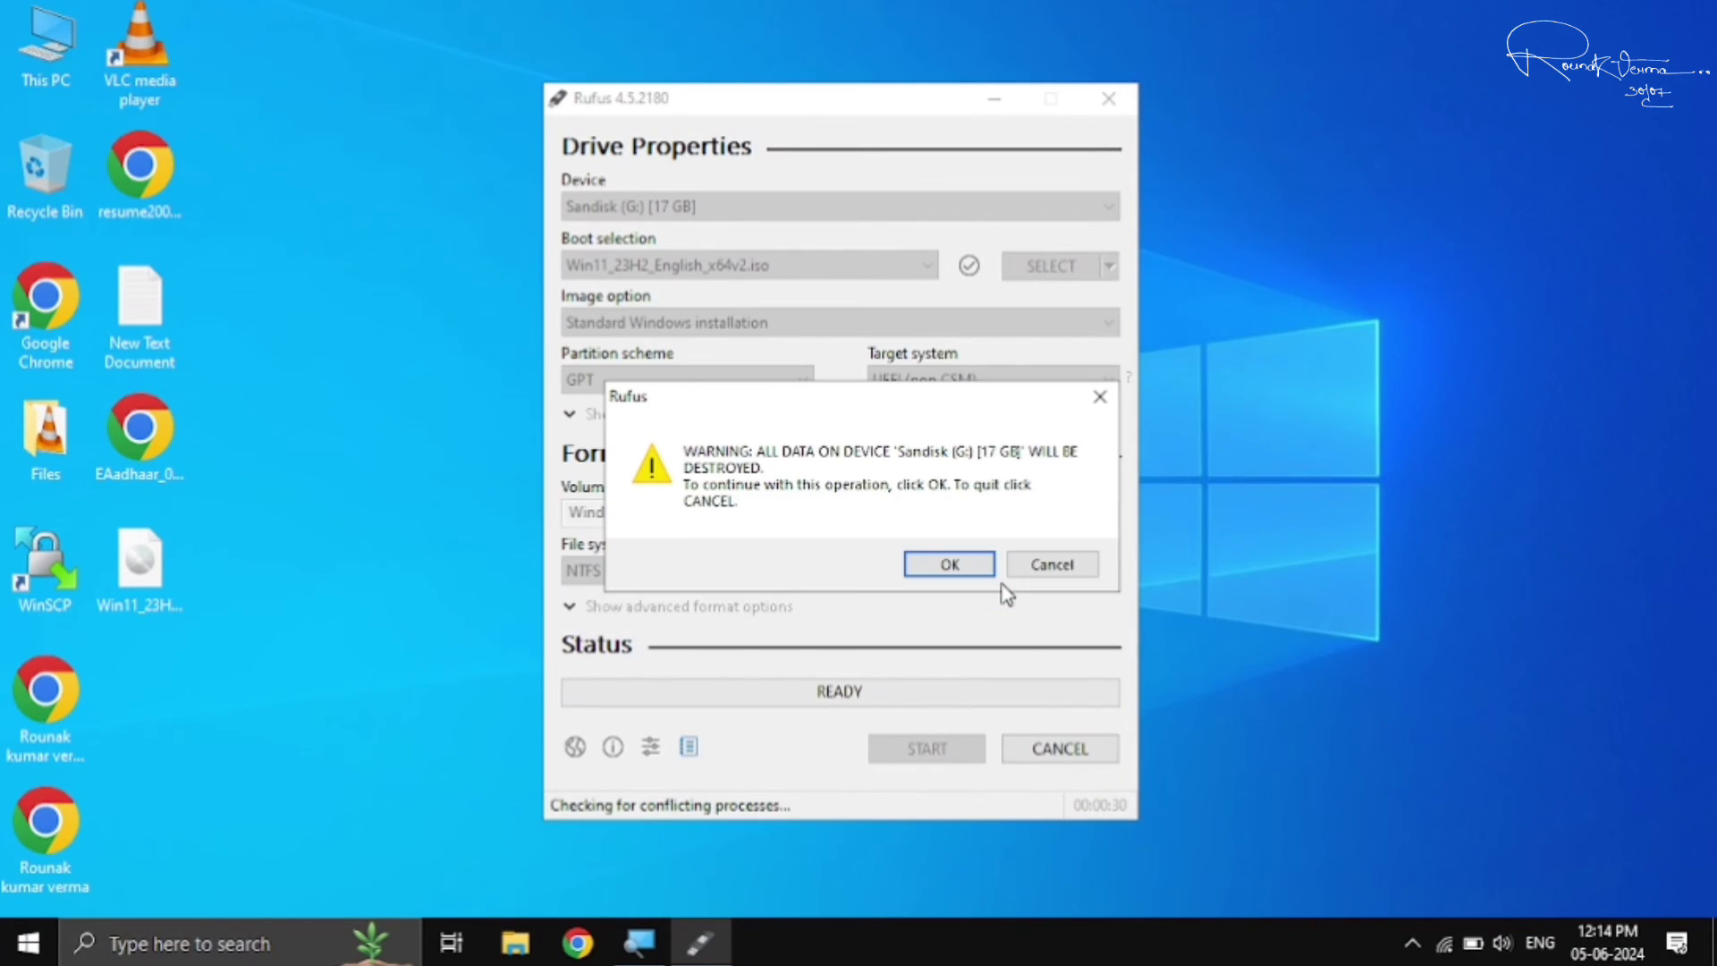
{"action": "left_click", "coordinate": [950, 566]}
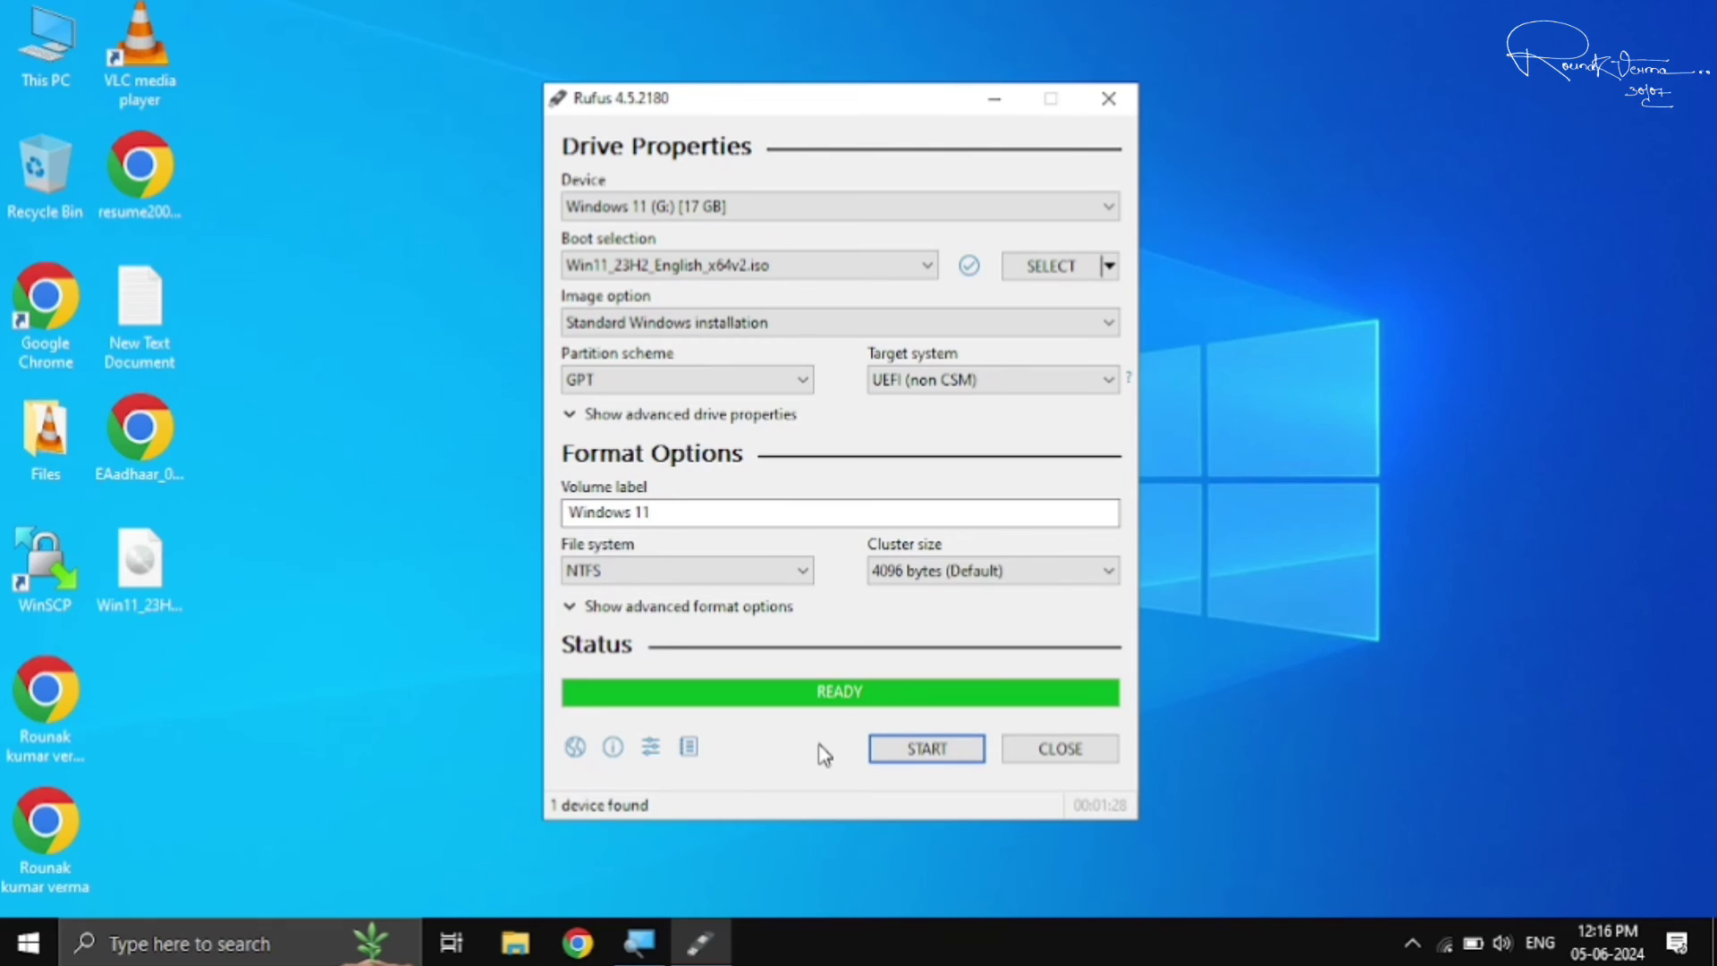
{"action": "left_click", "coordinate": [1060, 750]}
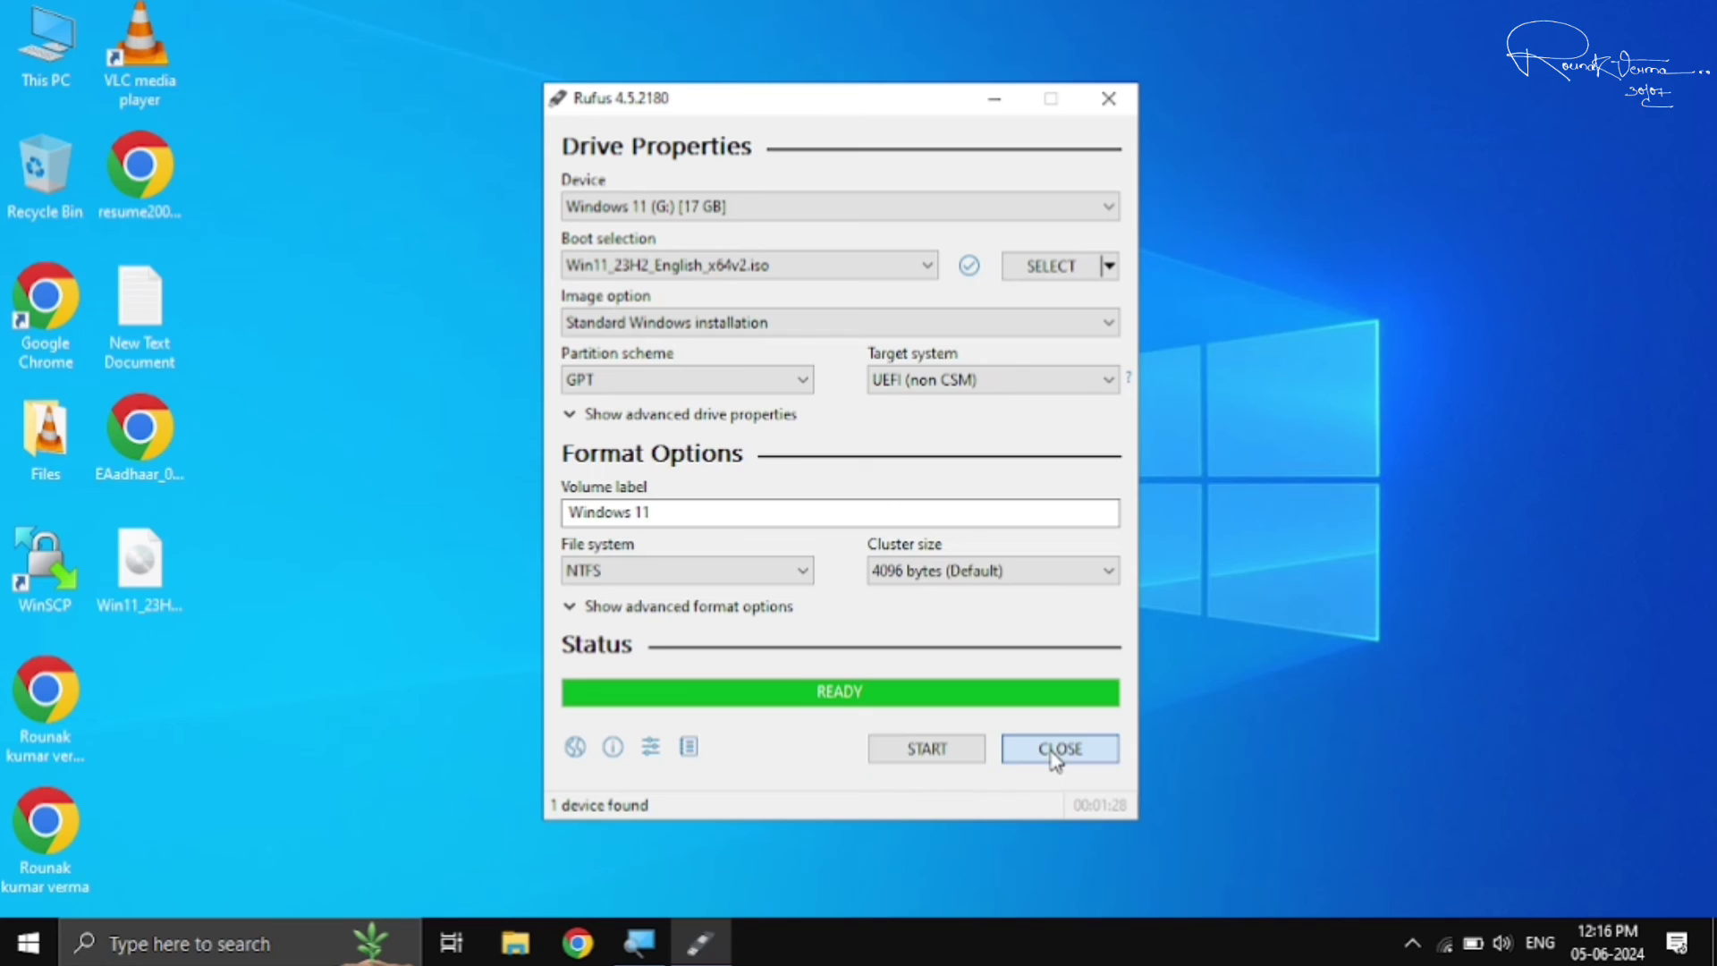
Open the Windows 11 (G:) drive in File Explorer and launch its setup application
{"action": "double_click", "coordinate": [46, 40]}
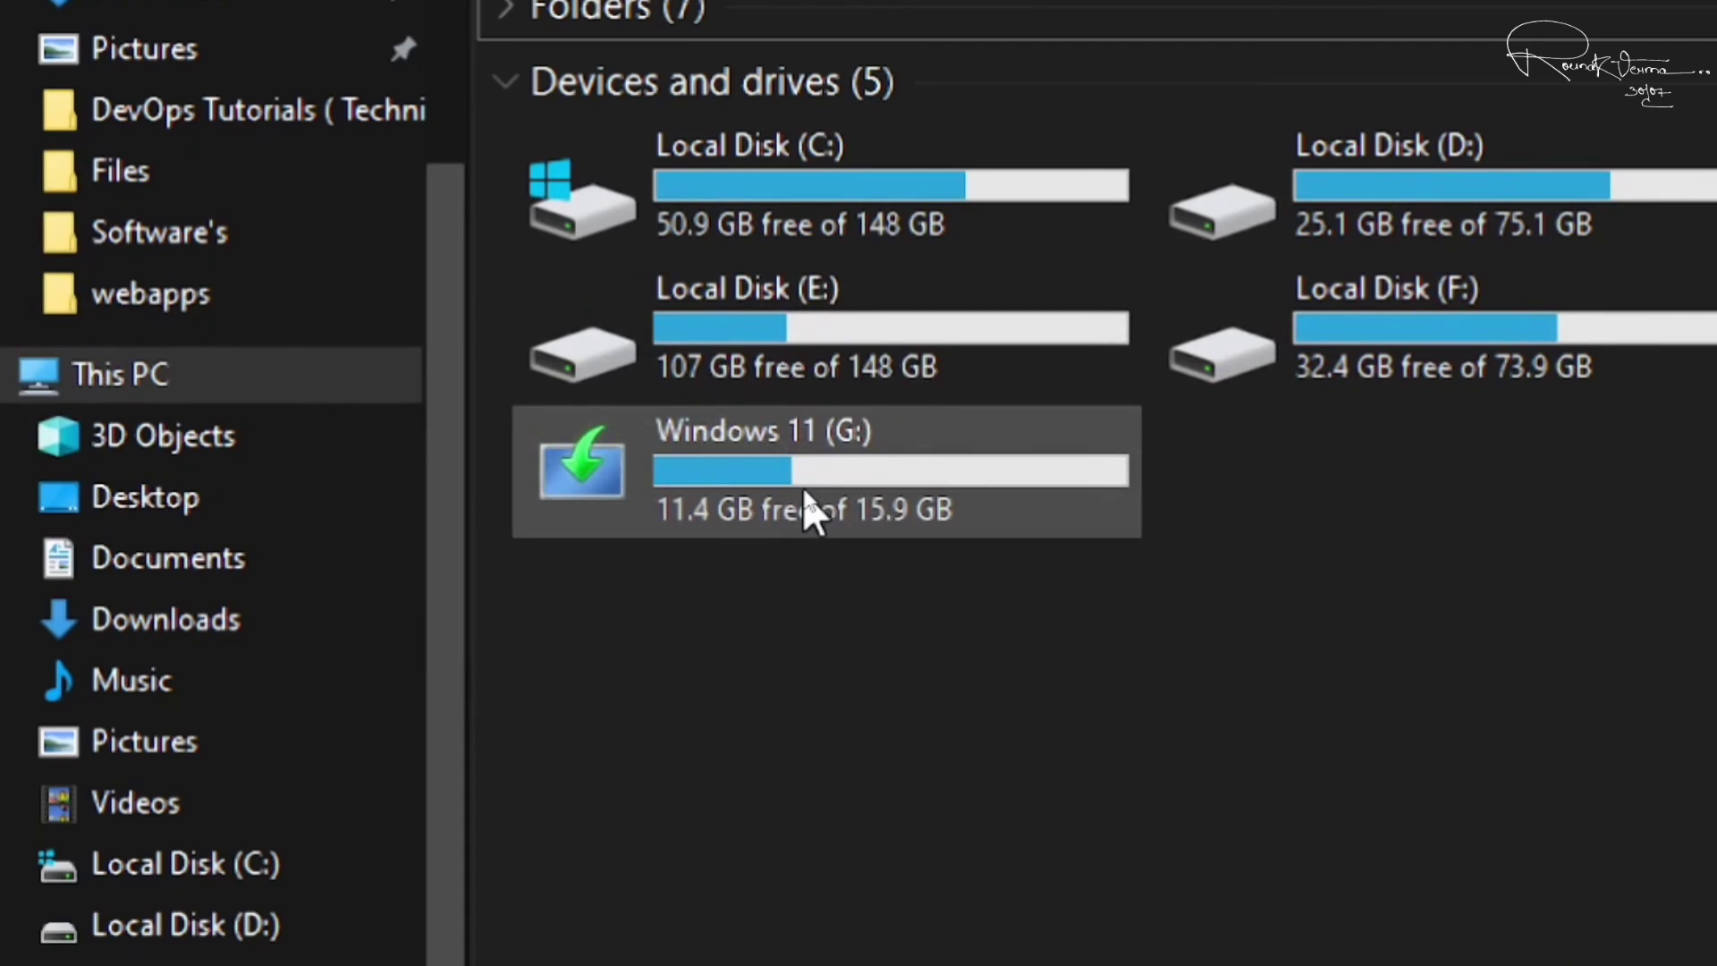
{"action": "double_click", "coordinate": [803, 490]}
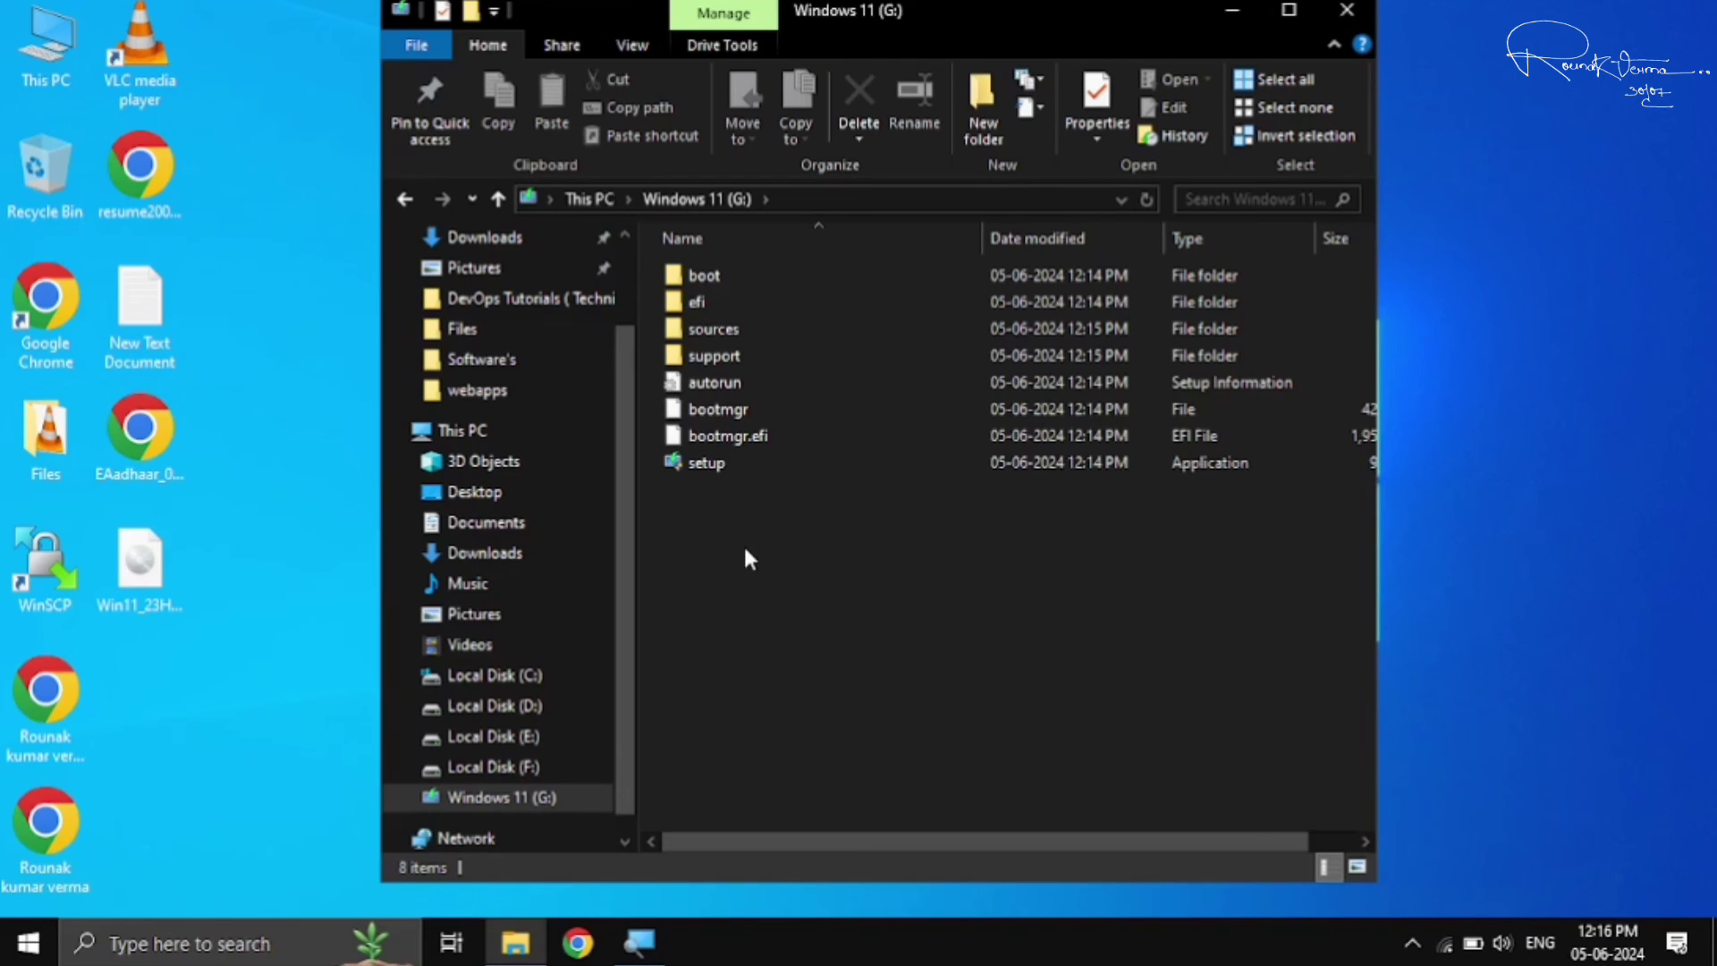
{"action": "left_click_drag", "start_coordinate": [688, 515], "coordinate": [830, 498]}
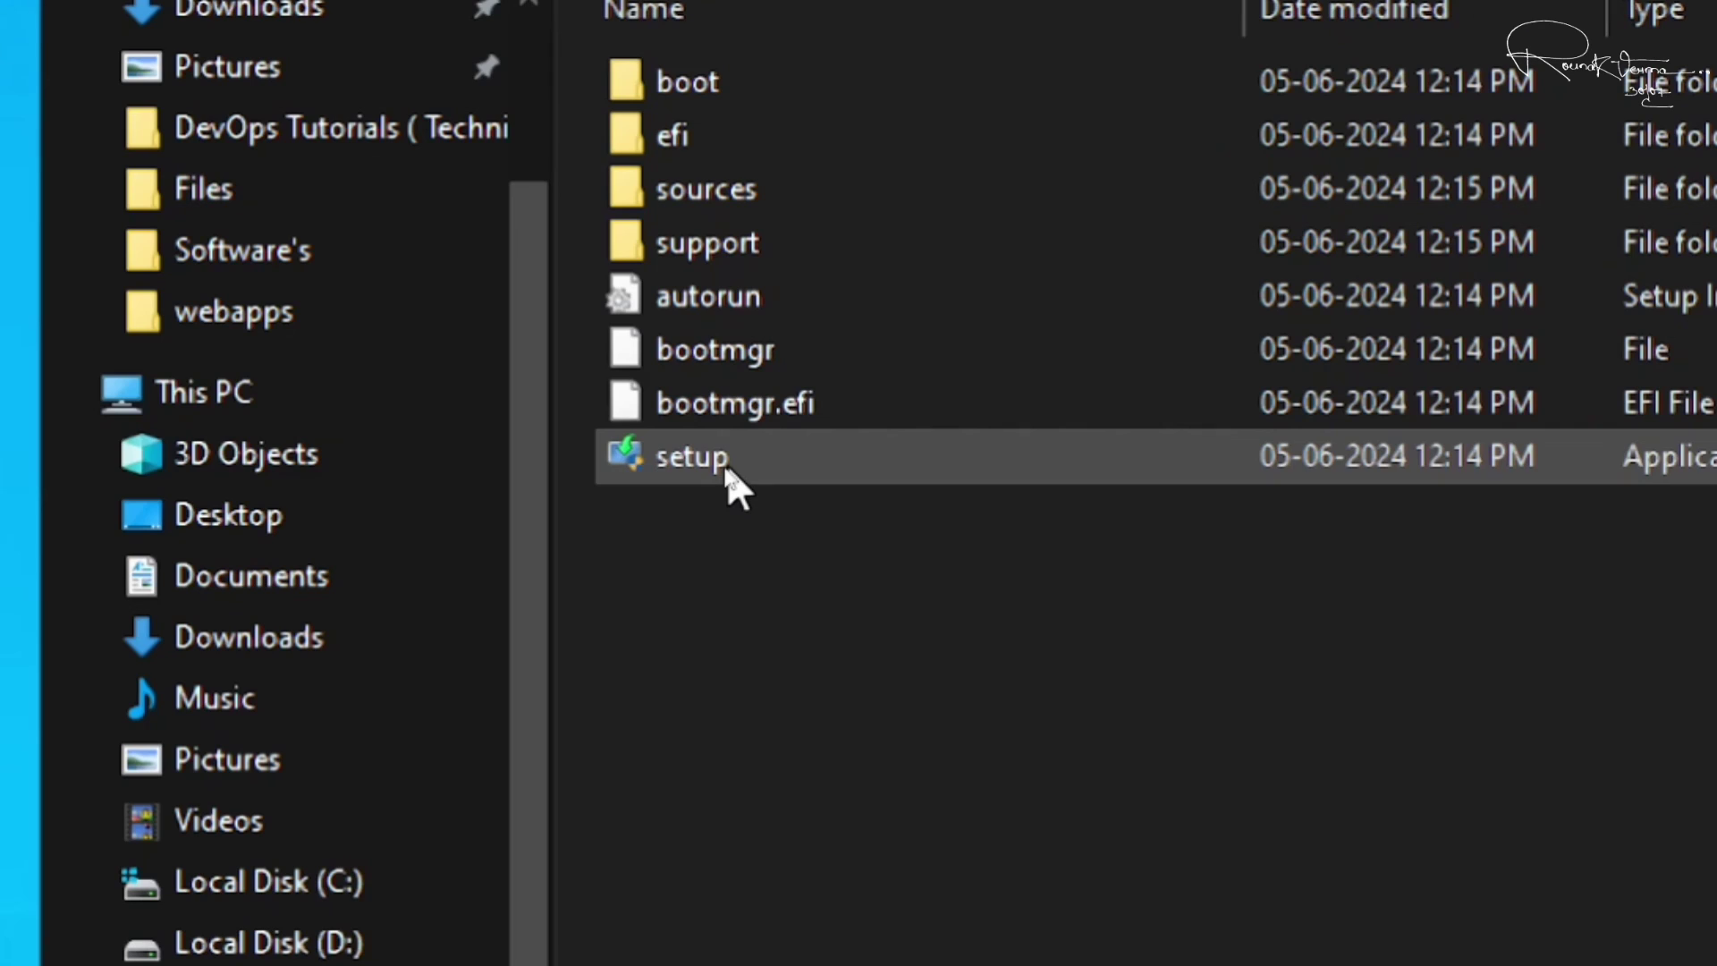
{"action": "double_click", "coordinate": [728, 465]}
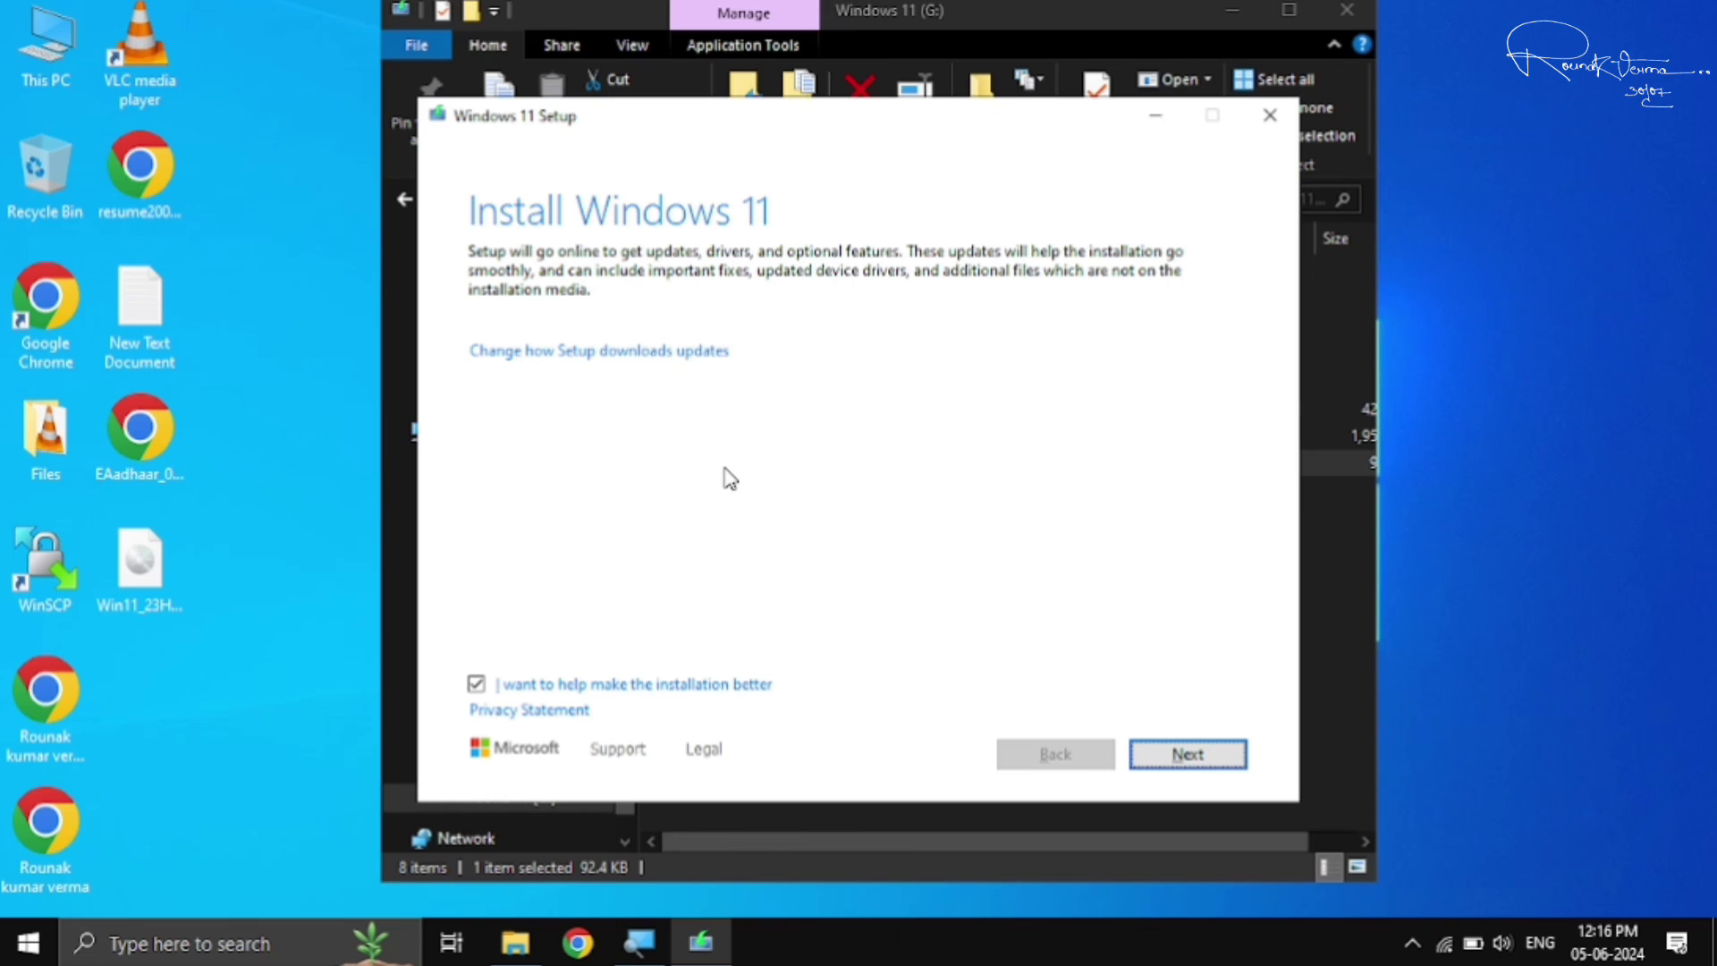